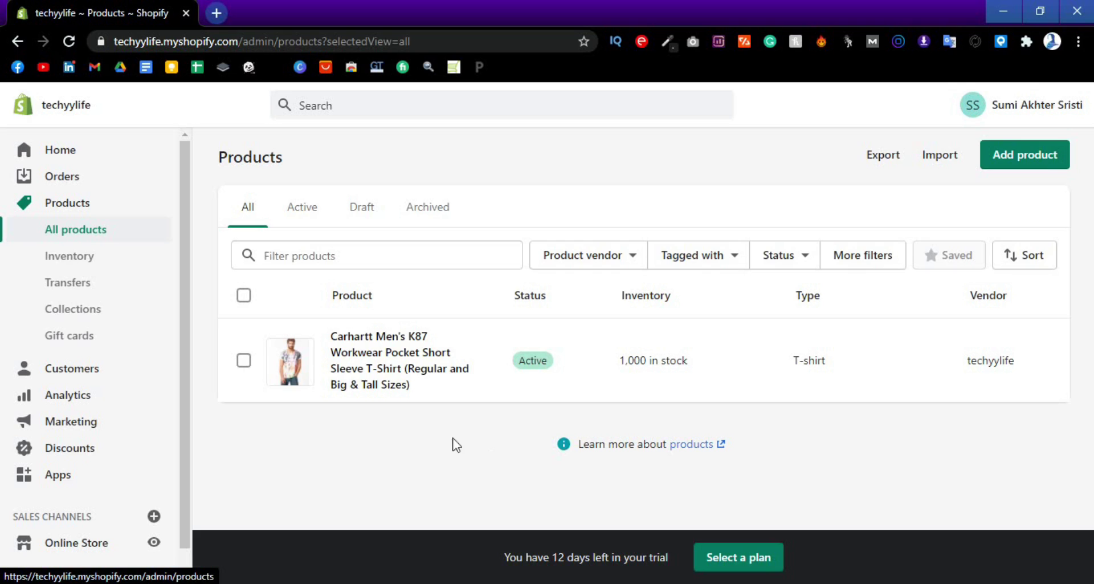
# - Open the Carhartt Men's K87 T-shirt product and enable multiple options for it in the Variants section
pyautogui.click(410, 381)
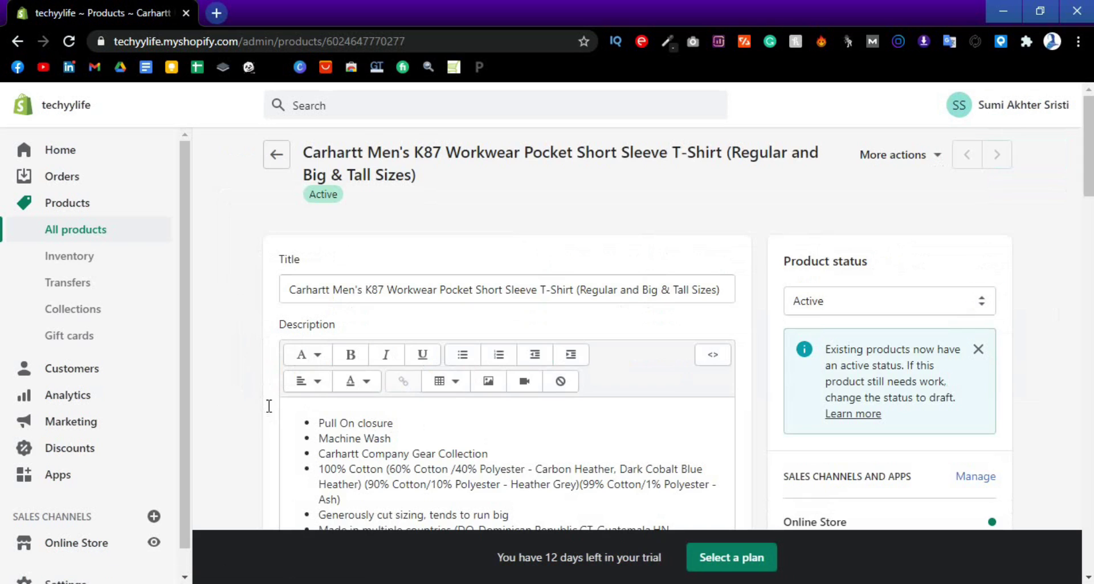
pyautogui.scroll(-10, 271, 412)
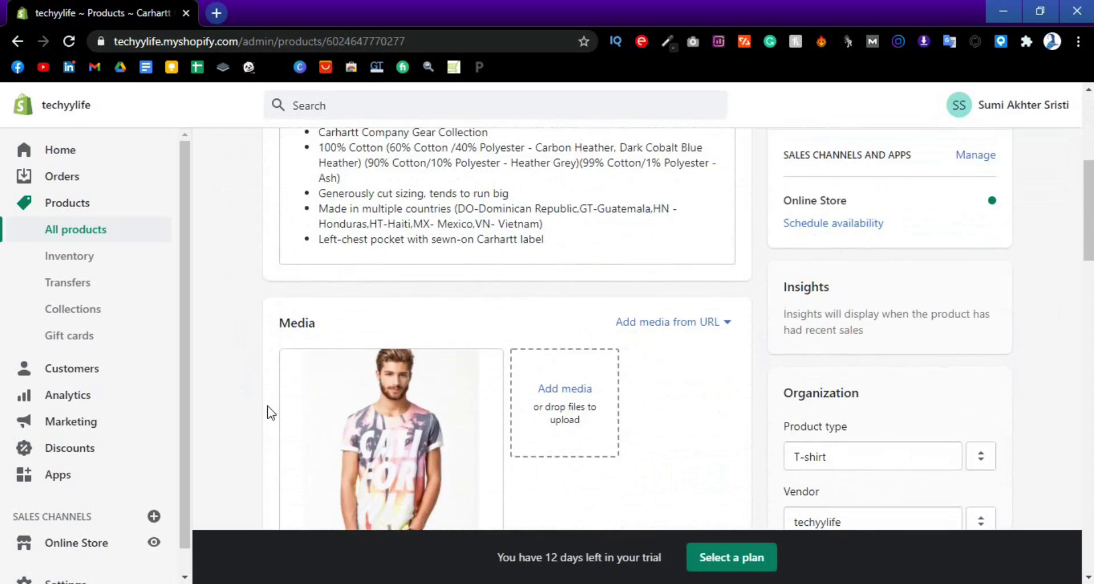
pyautogui.scroll(-3, 272, 412)
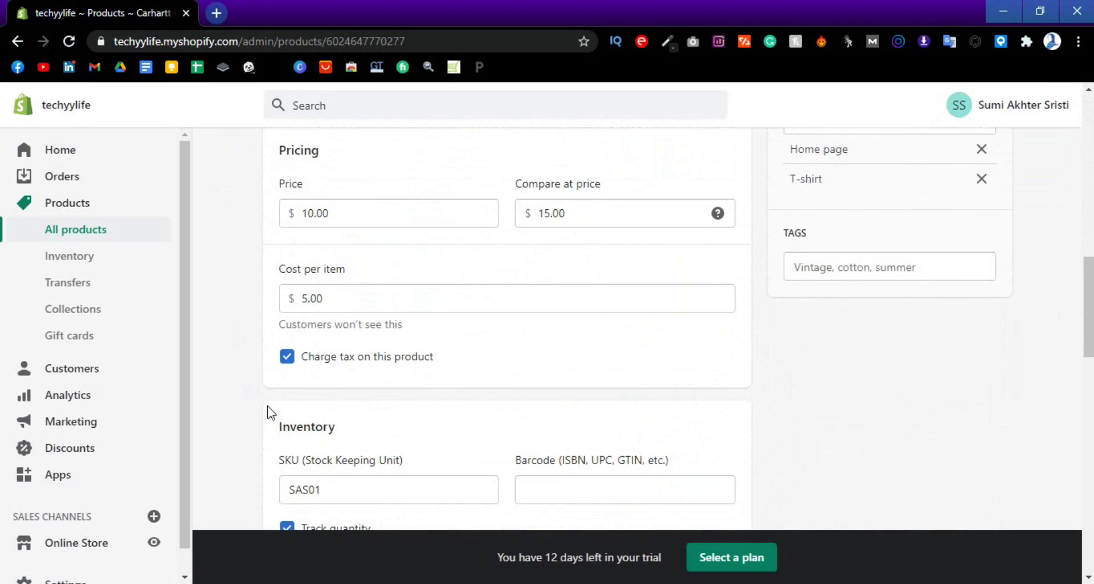
pyautogui.scroll(-4, 272, 412)
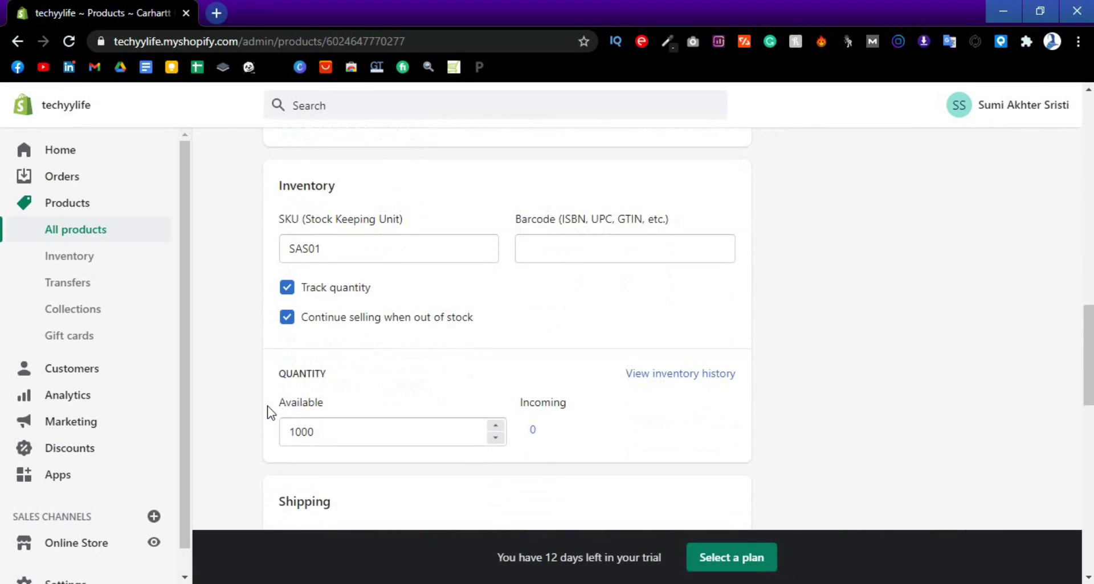
pyautogui.scroll(-1, 271, 412)
pyautogui.scroll(-4, 271, 412)
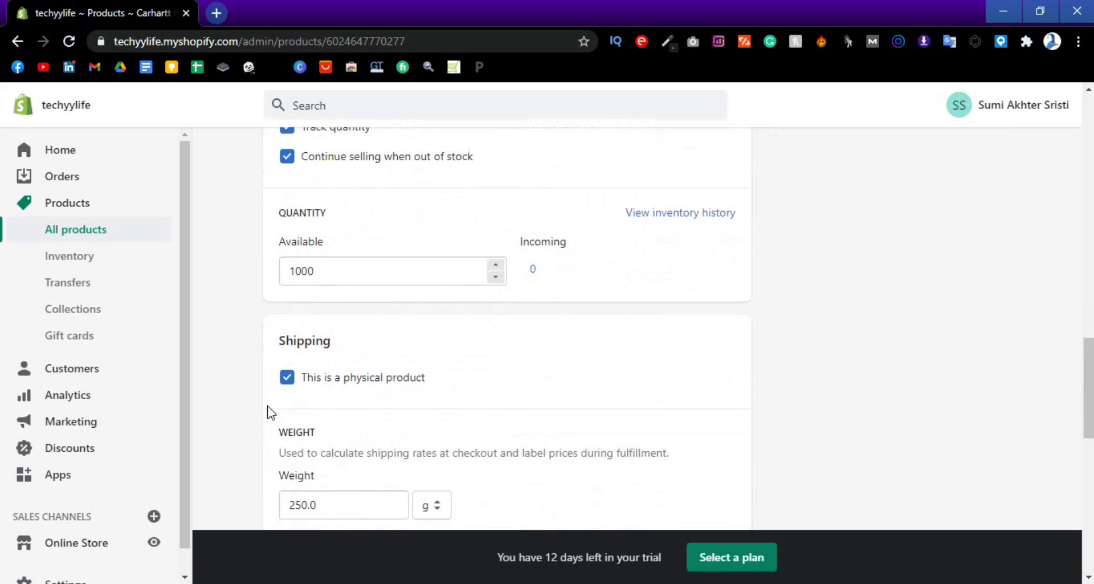
pyautogui.scroll(-6, 272, 413)
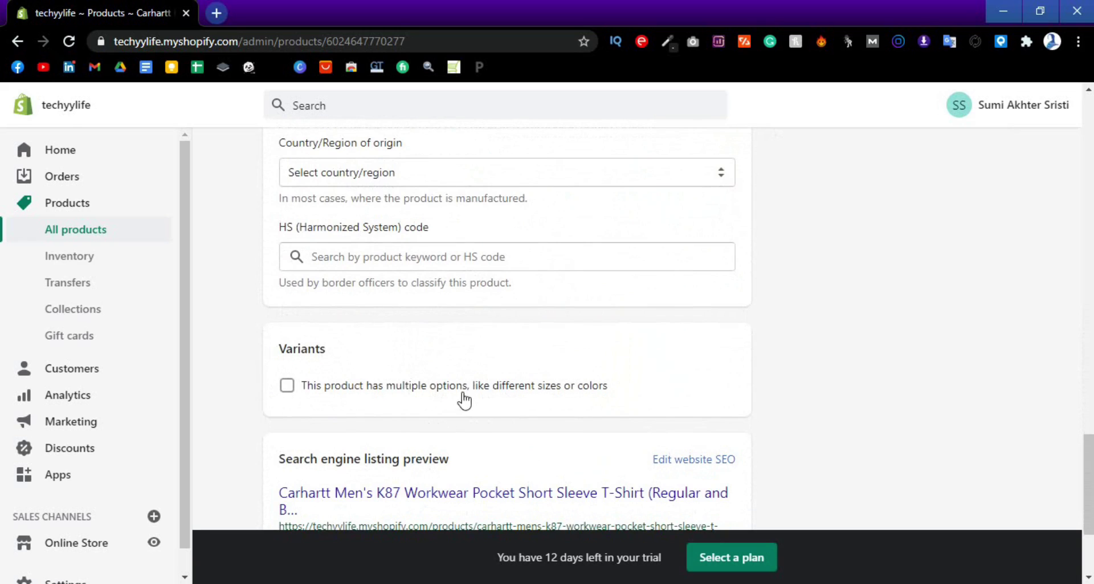
pyautogui.click(287, 387)
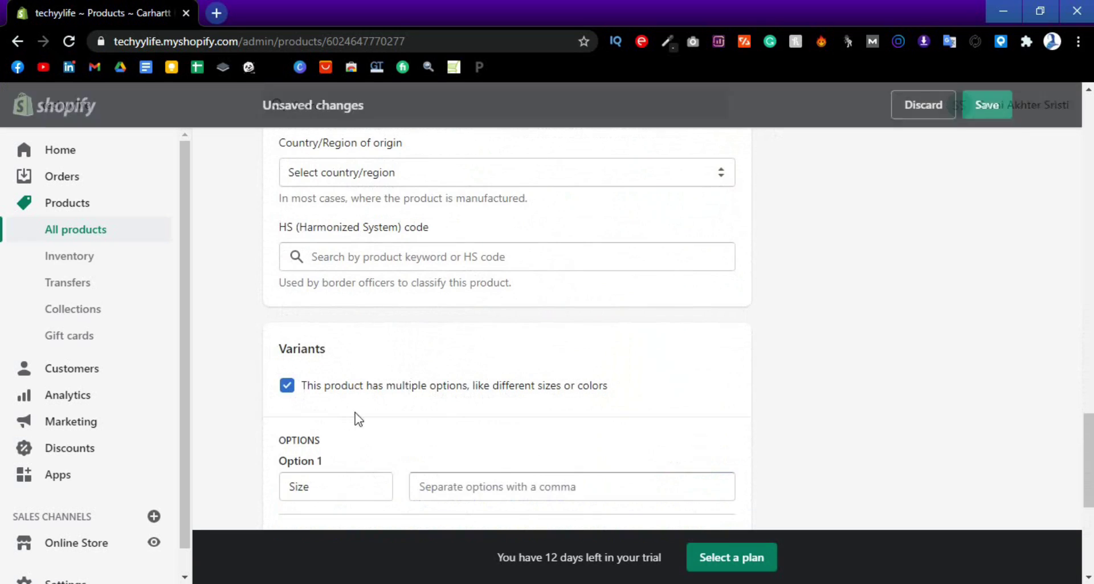
# - Set the first variant option to Size with the values small, medium and large
pyautogui.scroll(-3, 465, 399)
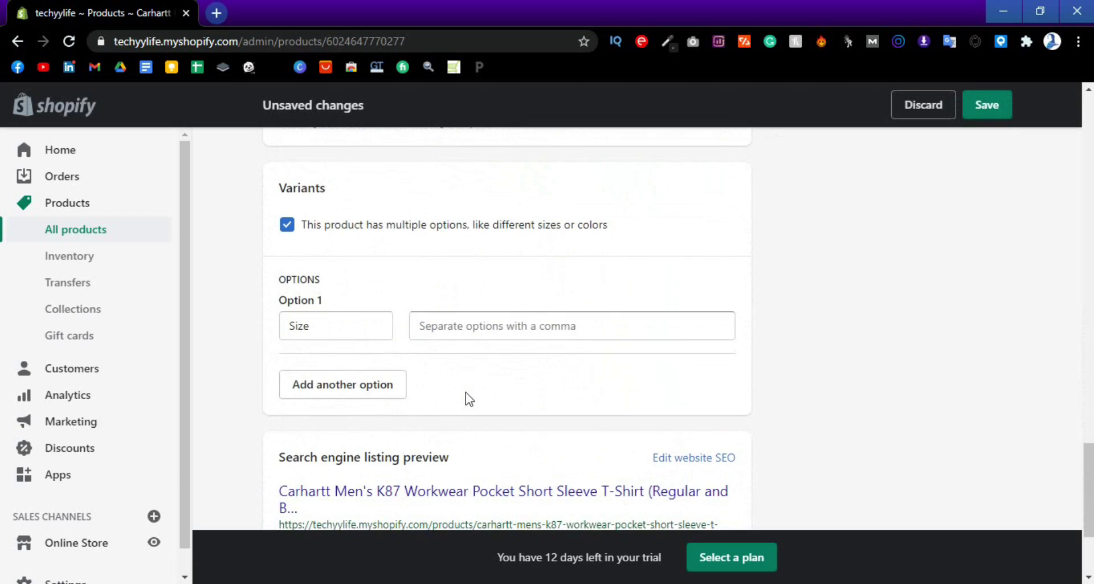
pyautogui.click(343, 326)
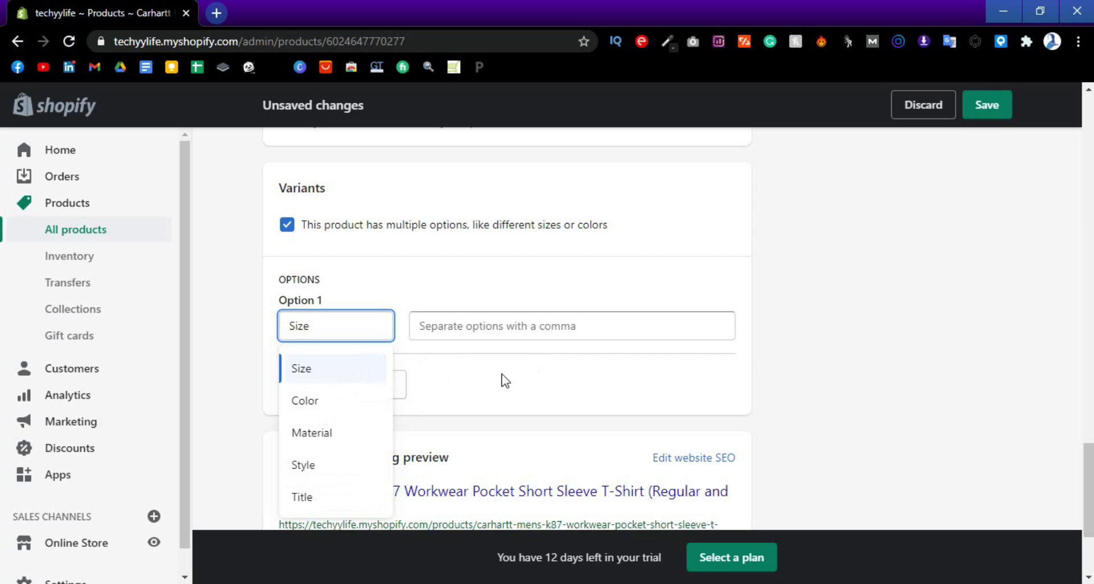
pyautogui.click(479, 325)
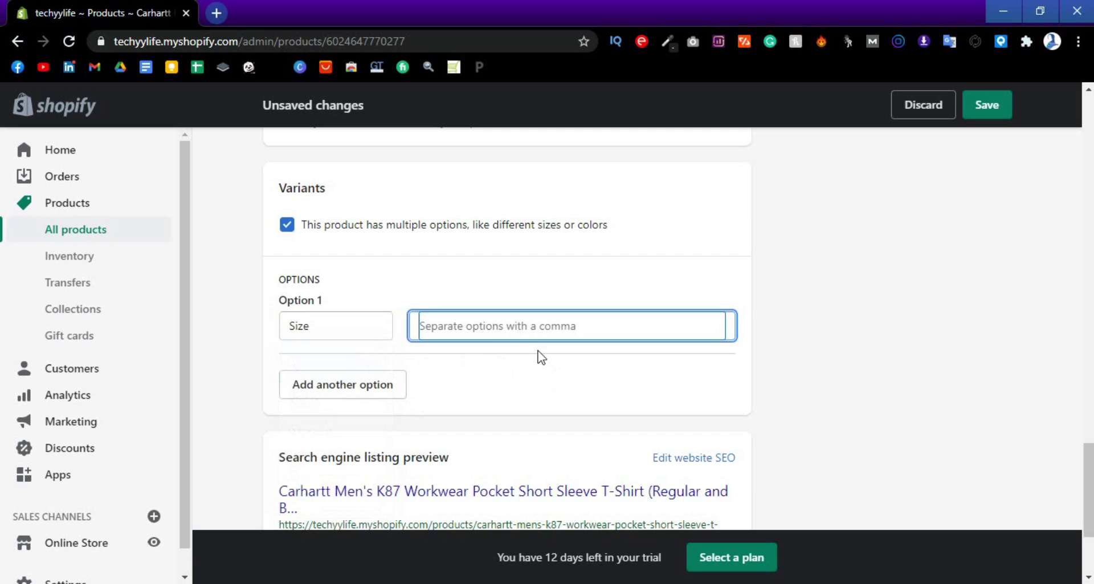
pyautogui.write('sm')
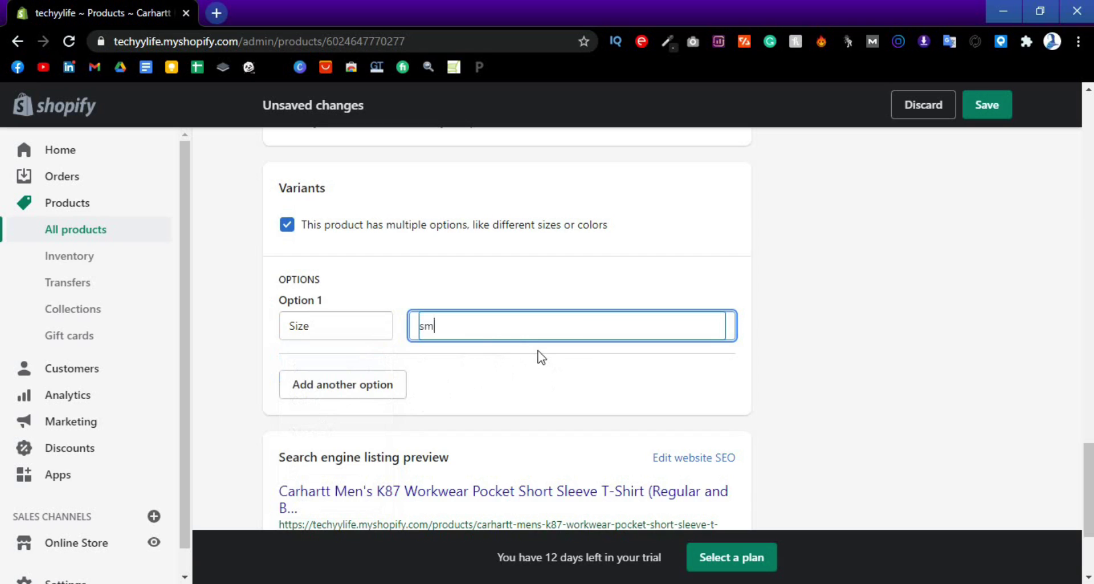
pyautogui.write('all')
pyautogui.press('Return')
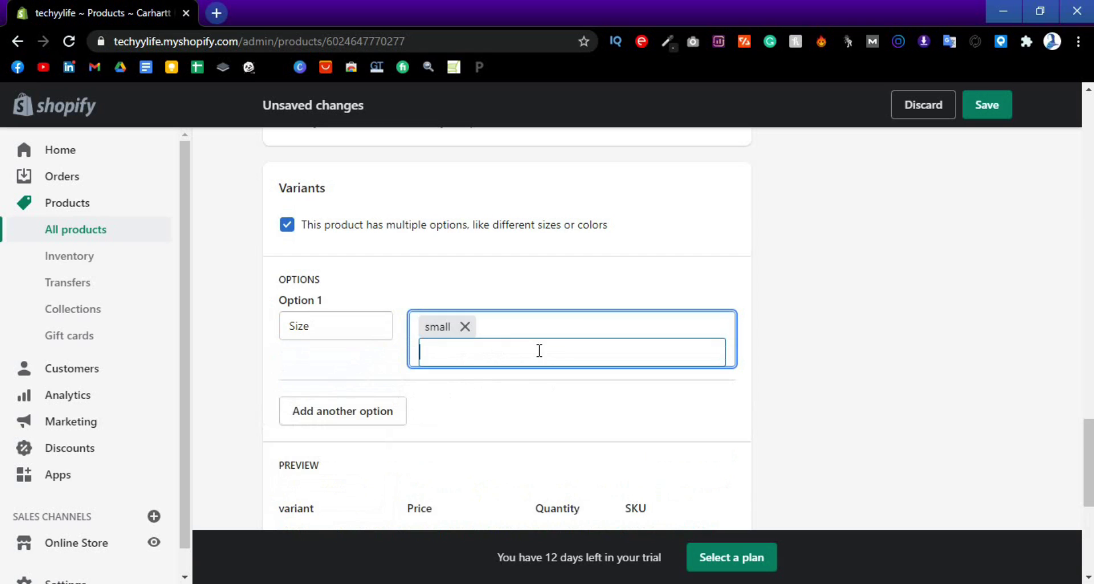
pyautogui.write('medium')
pyautogui.press('Return')
pyautogui.write('large')
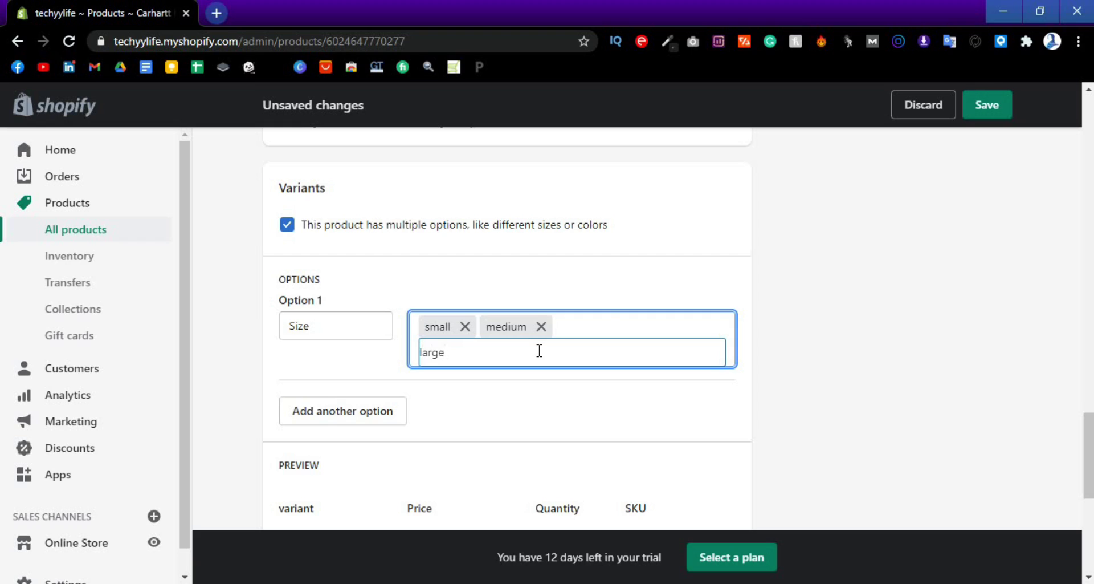
pyautogui.press('Return')
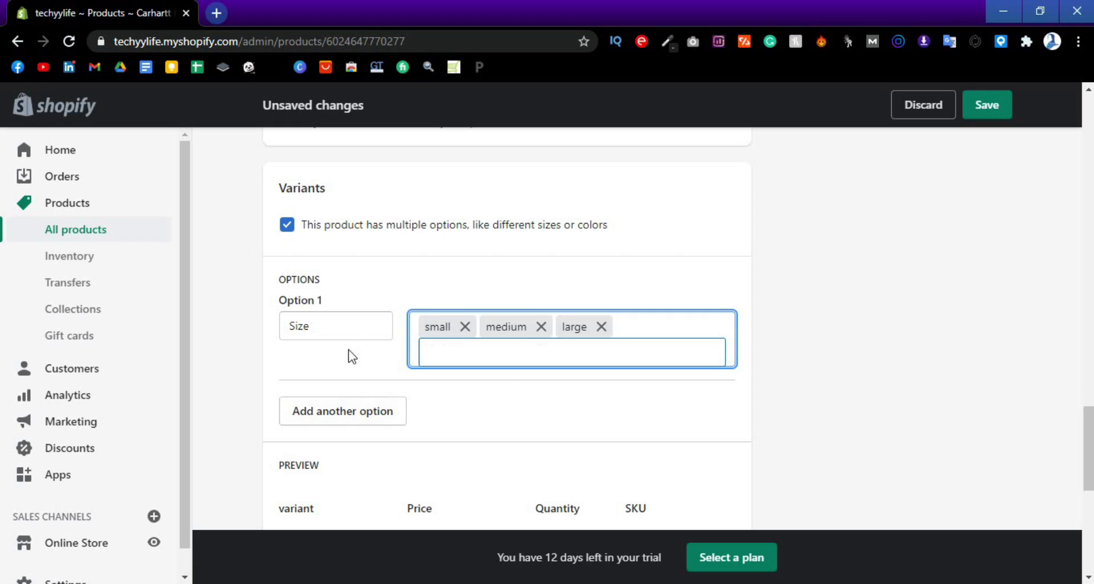
# - Add a second option, Color, with the values red, white and black, and save the product
pyautogui.click(337, 426)
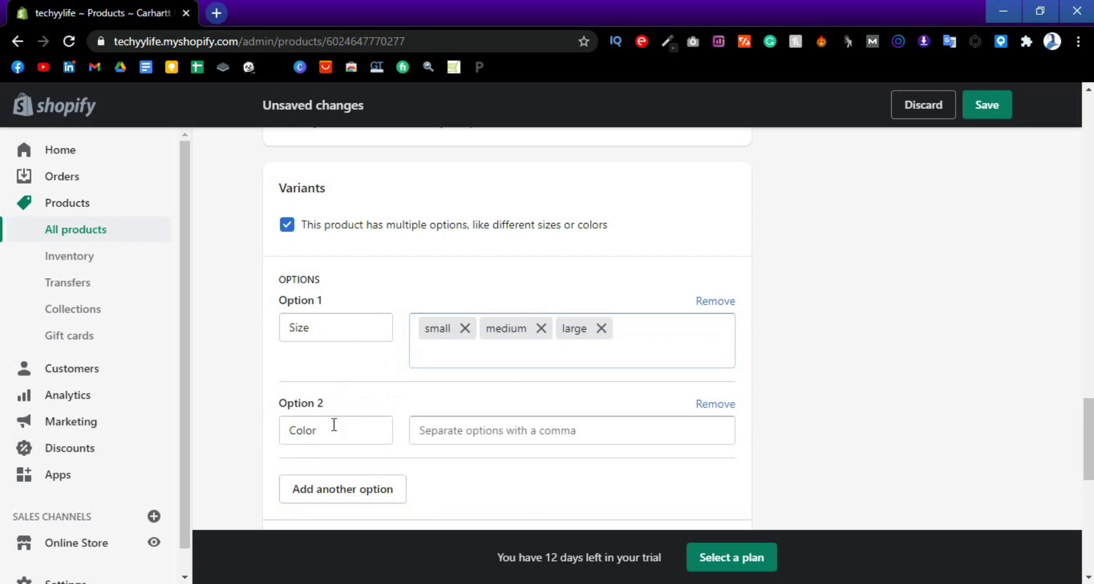
pyautogui.click(467, 430)
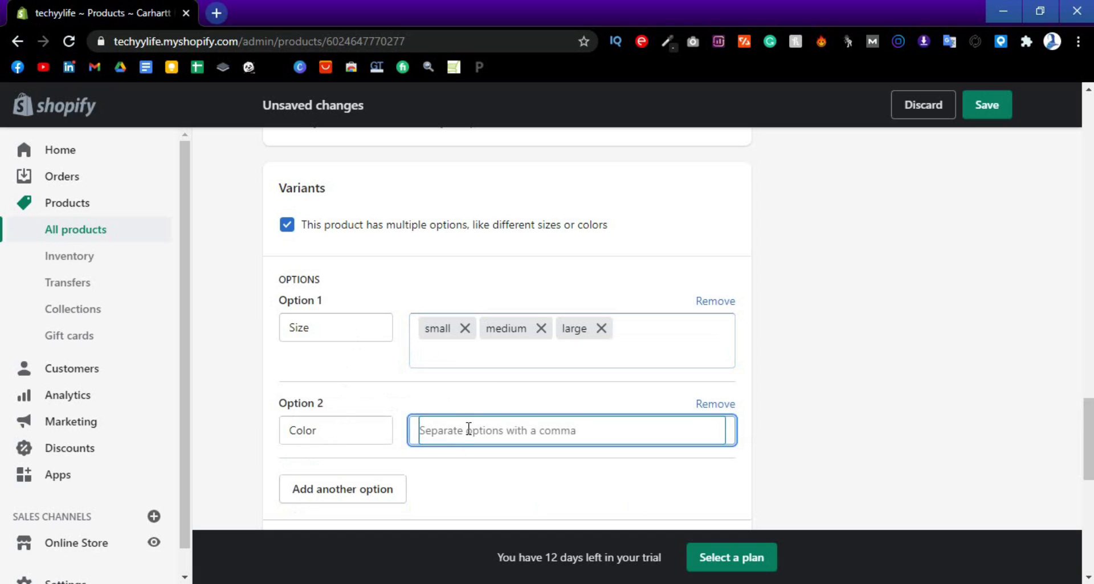
pyautogui.write('red')
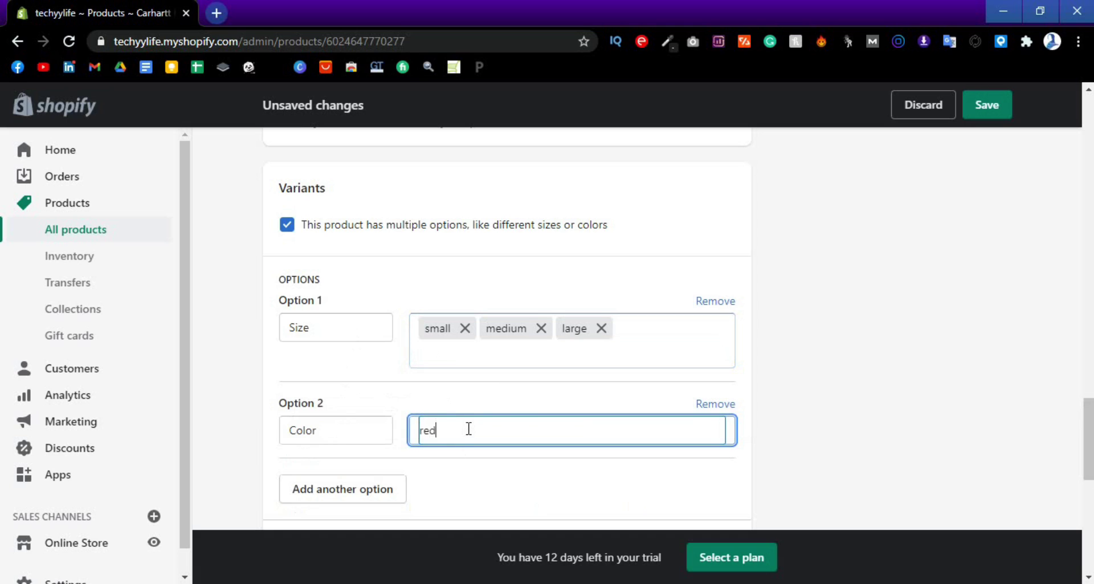
pyautogui.press('Return')
pyautogui.write('white')
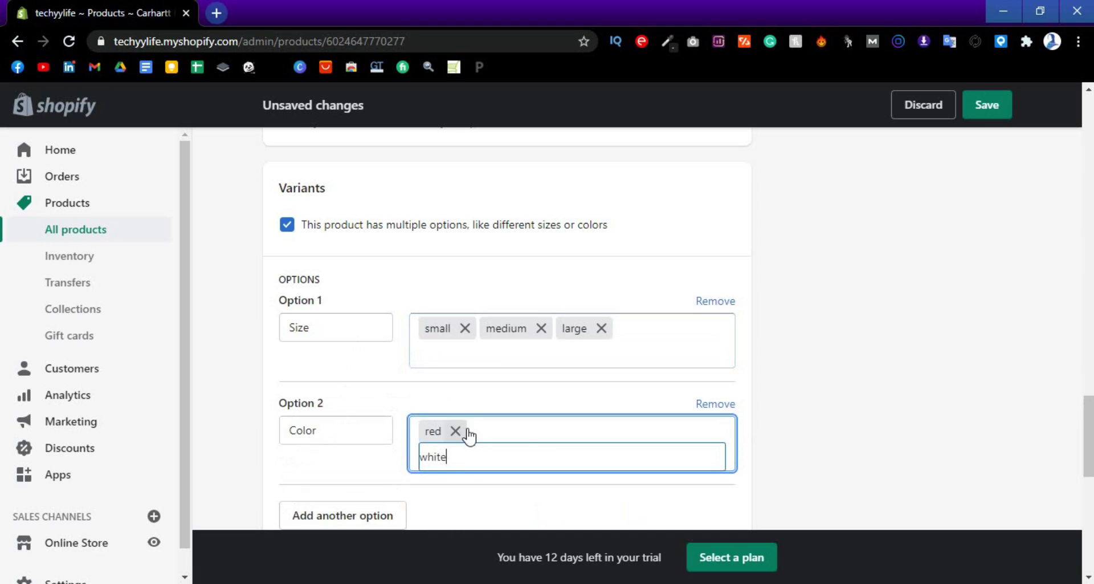
pyautogui.press('Return')
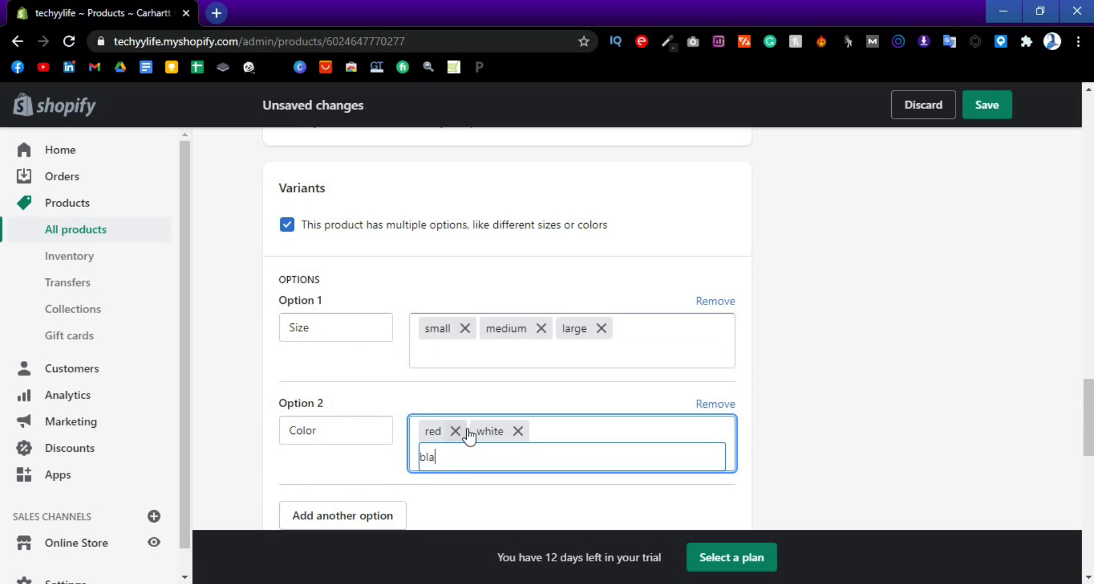
pyautogui.press('Return')
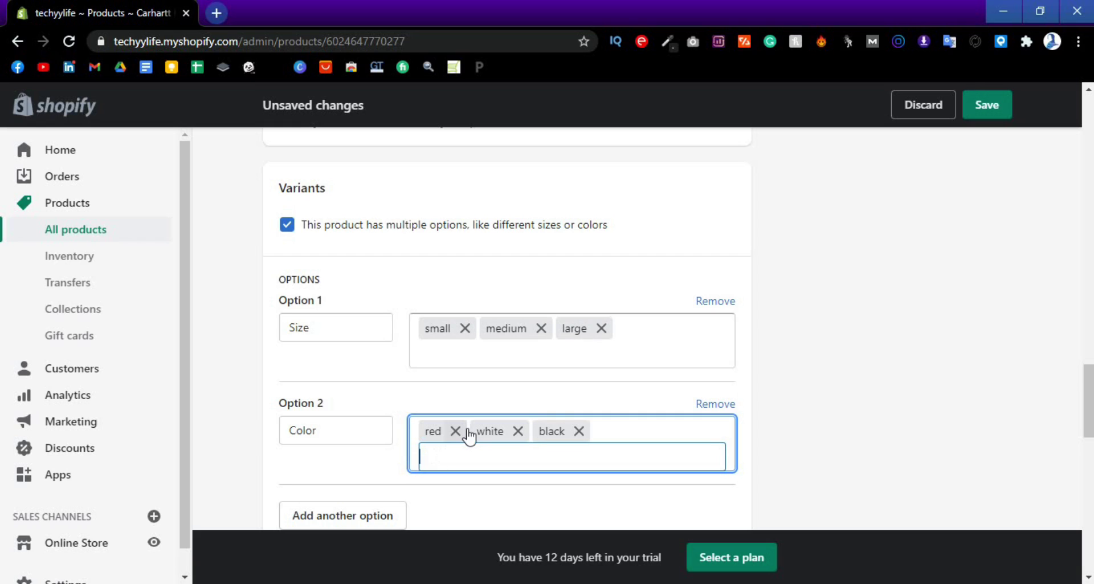
pyautogui.click(796, 442)
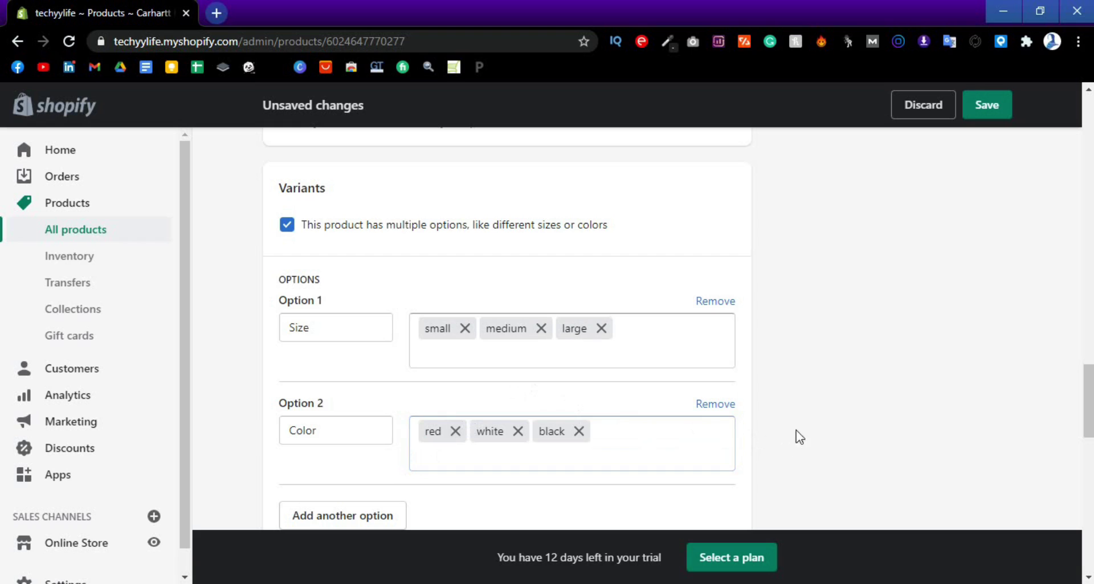
pyautogui.click(986, 108)
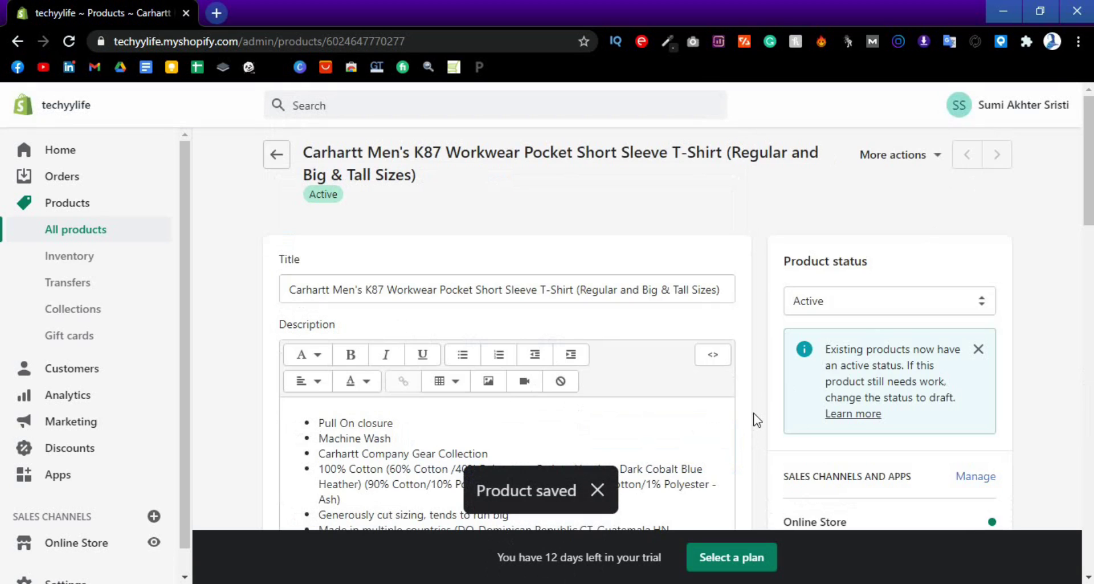
# - Review the size and color combinations in the product's saved variants list
pyautogui.scroll(-2, 752, 310)
pyautogui.scroll(-15, 752, 314)
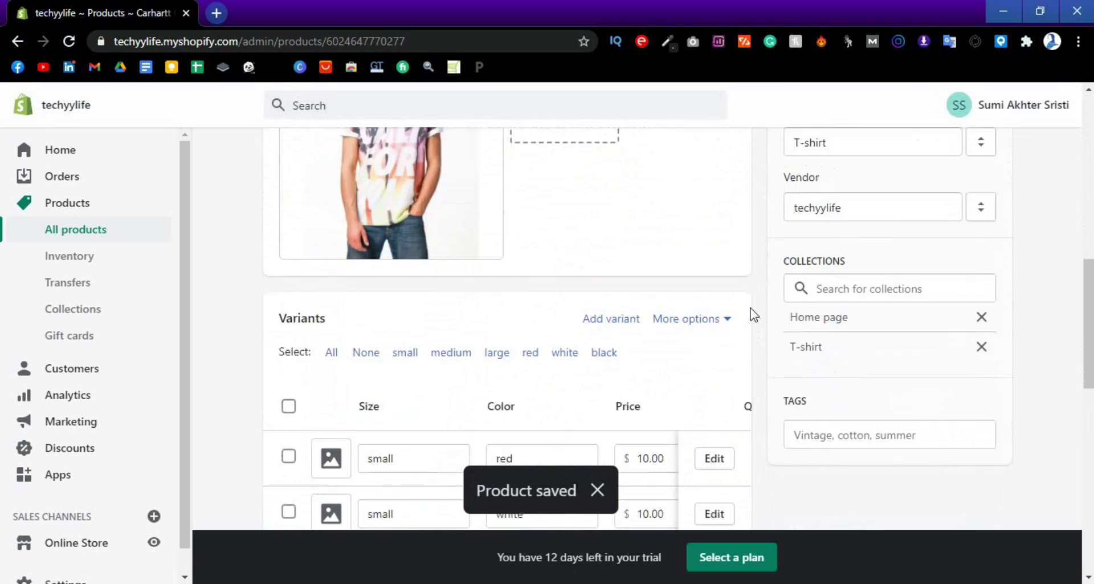
pyautogui.scroll(5, 753, 314)
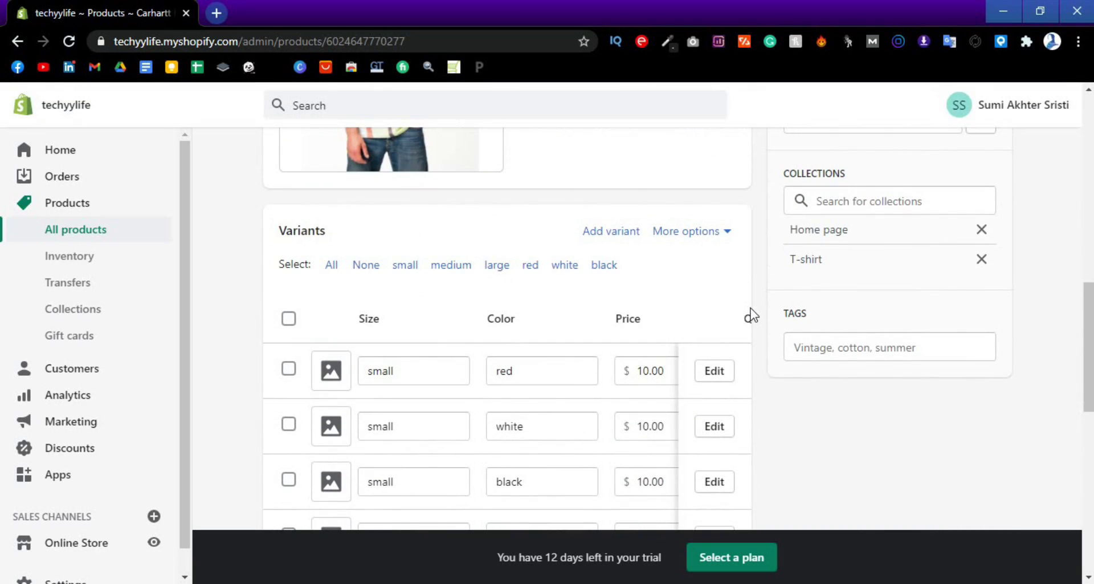
pyautogui.scroll(-8, 751, 391)
pyautogui.scroll(3, 755, 392)
pyautogui.scroll(4, 755, 393)
pyautogui.scroll(1, 755, 392)
pyautogui.scroll(-1, 755, 392)
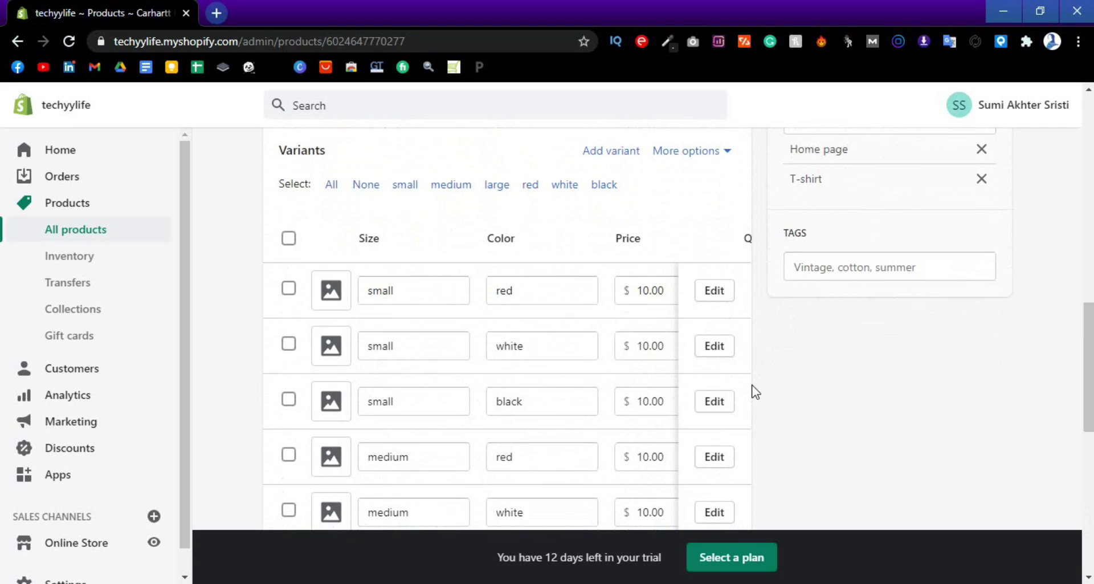
pyautogui.scroll(-4, 755, 392)
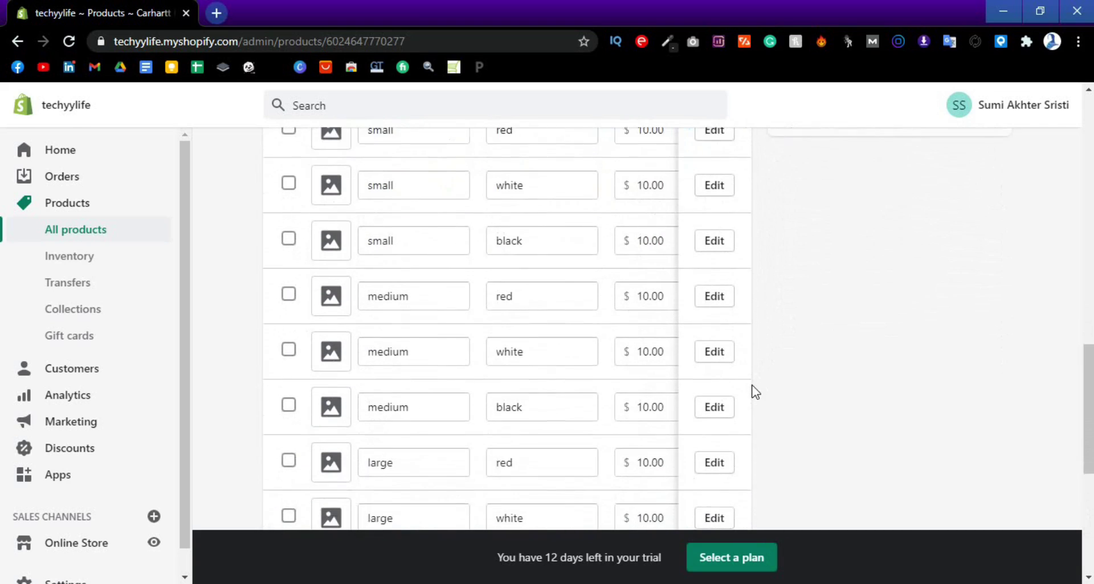
# - Examine the price, quantity and SKU columns for all variants in the list
pyautogui.moveTo(518, 447); pyautogui.dragTo(674, 452)
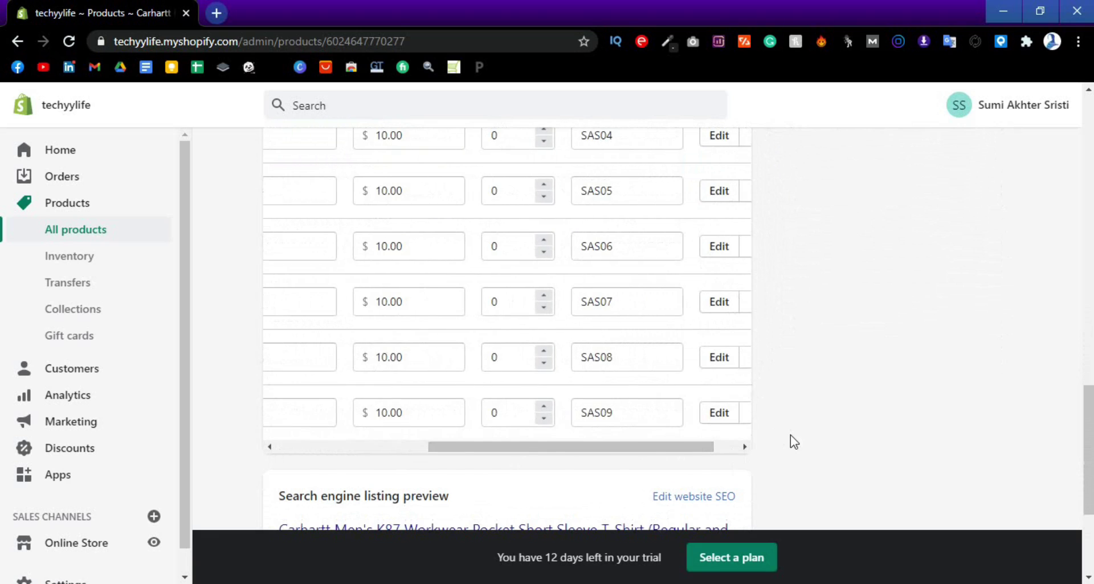
pyautogui.scroll(3, 792, 439)
pyautogui.scroll(1, 791, 434)
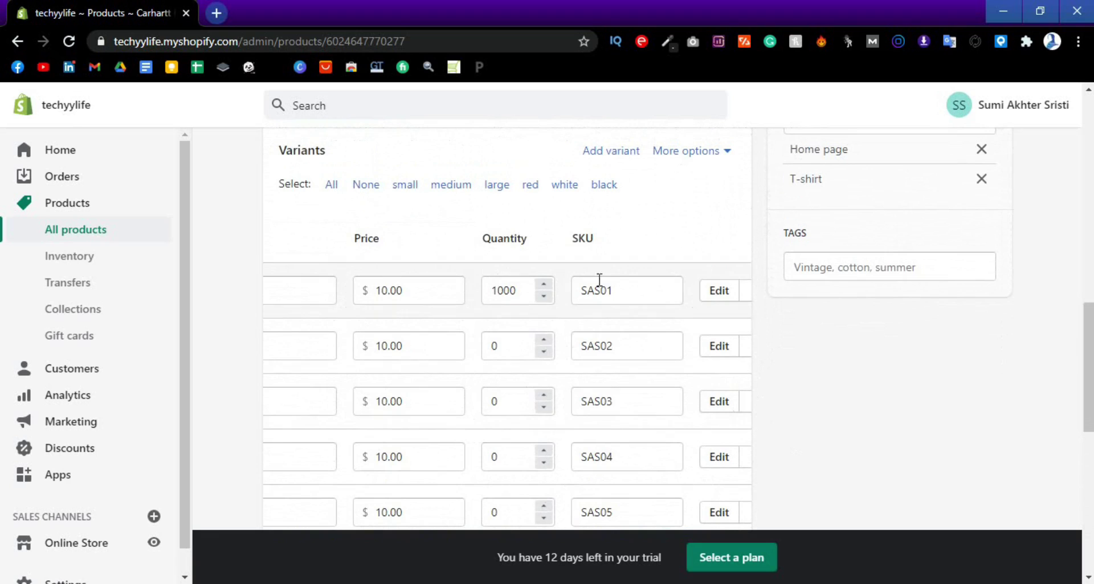
pyautogui.scroll(-2, 877, 386)
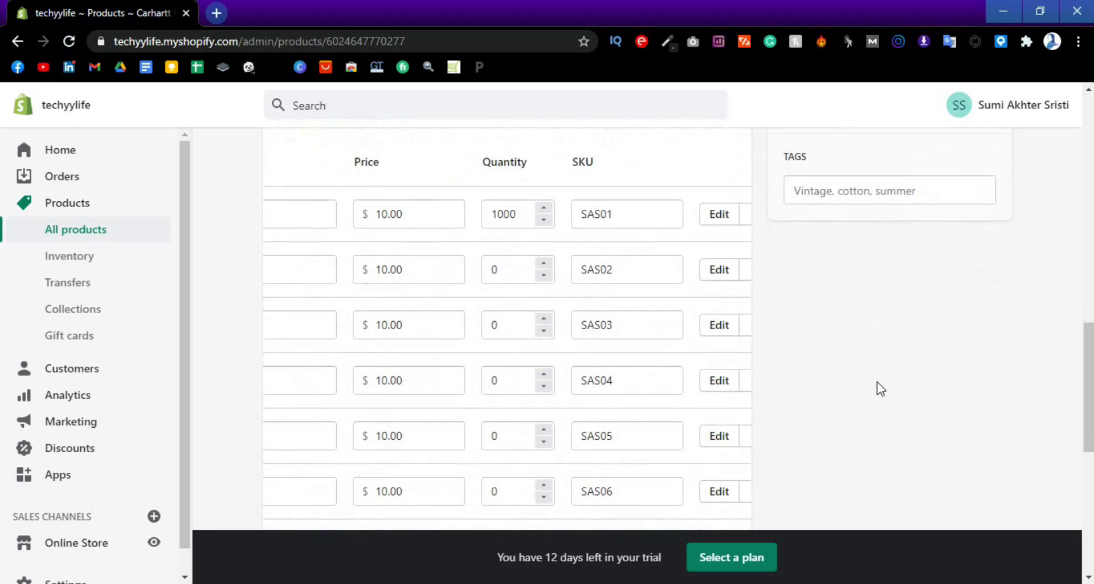
pyautogui.scroll(-2, 741, 433)
pyautogui.scroll(3, 615, 183)
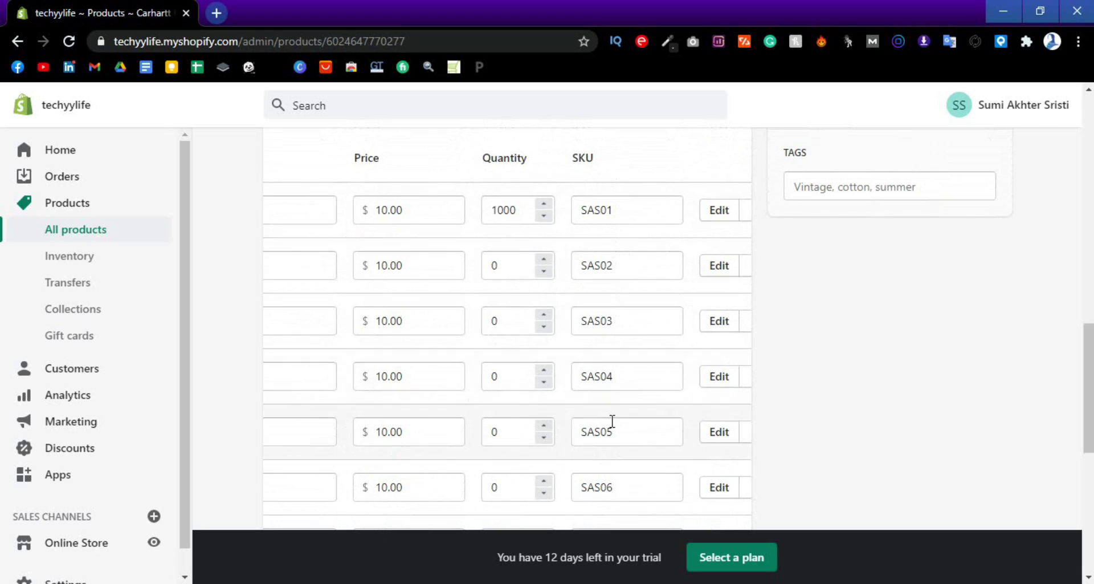
pyautogui.scroll(-5, 619, 259)
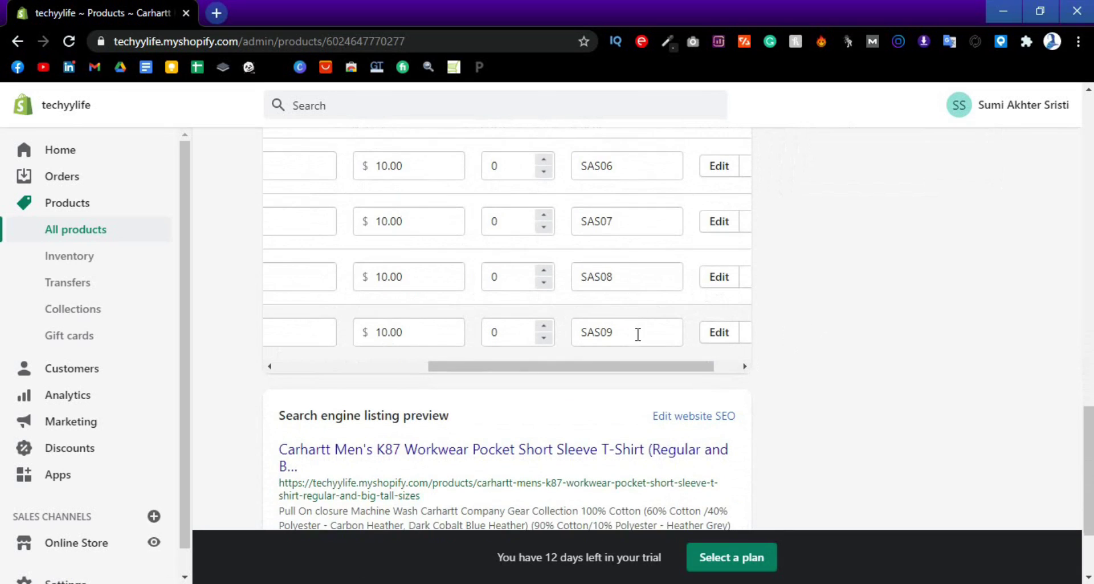
pyautogui.scroll(1, 653, 327)
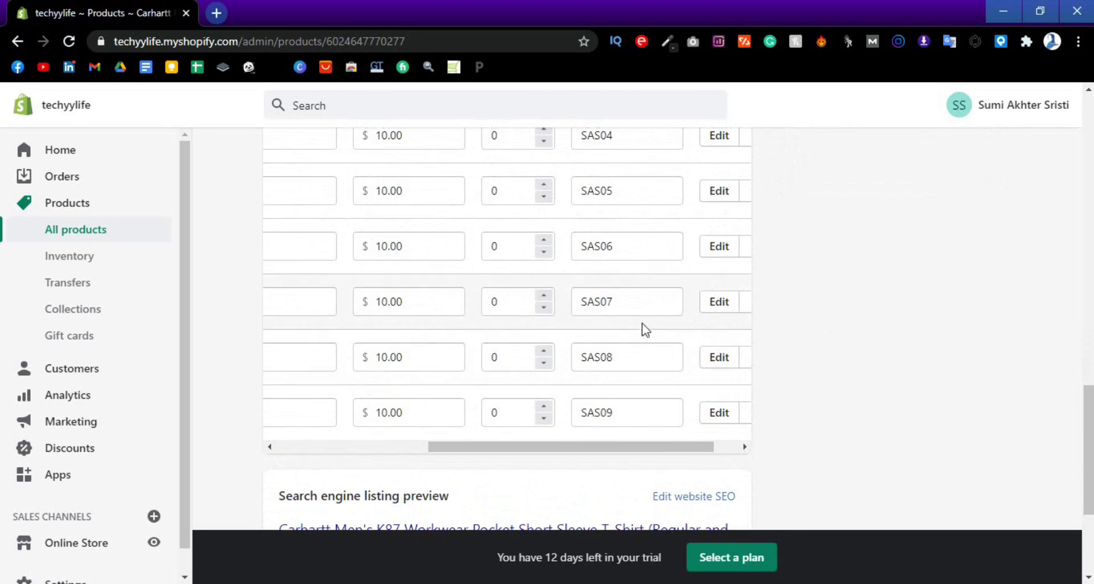
# - Return to the start of the variants table and open the small / red variant for editing
pyautogui.moveTo(442, 446); pyautogui.dragTo(295, 447)
pyautogui.scroll(5, 506, 435)
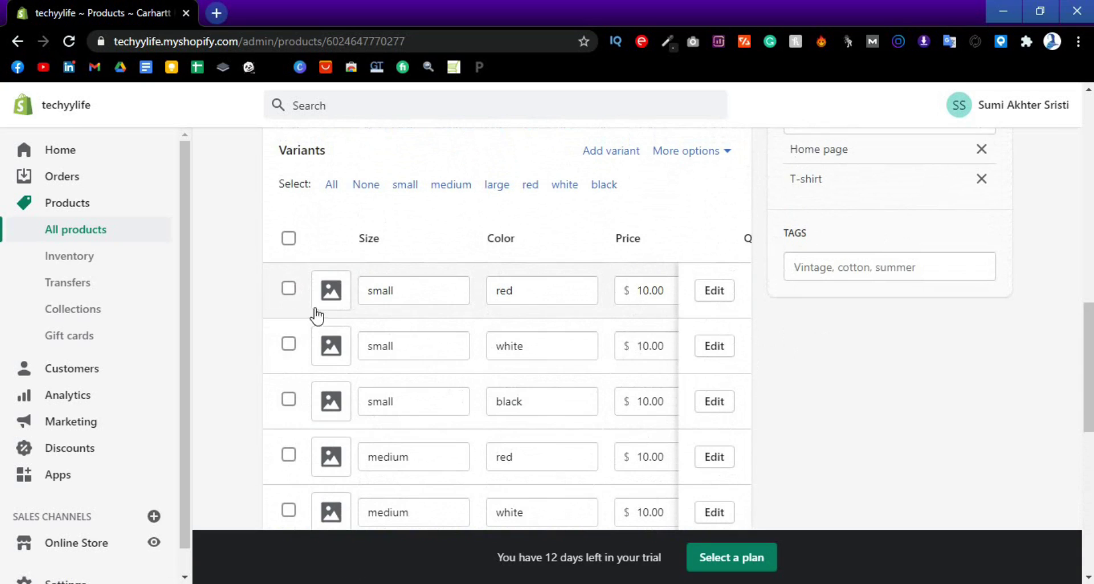
pyautogui.click(715, 291)
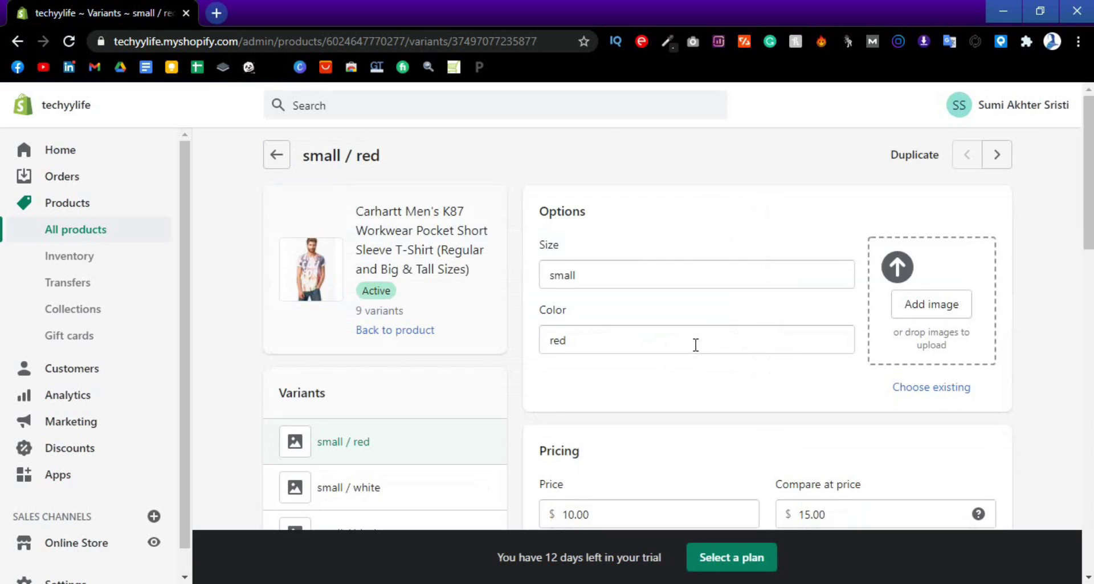
pyautogui.scroll(-1, 696, 345)
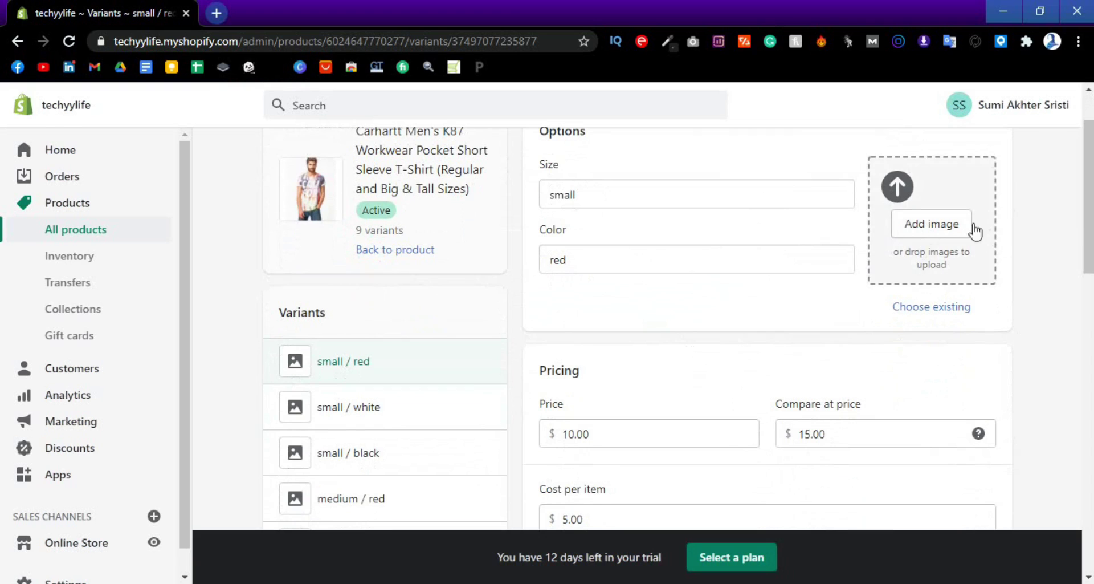
# - Review the small / red variant's pricing, inventory and shipping sections
pyautogui.scroll(-3, 884, 333)
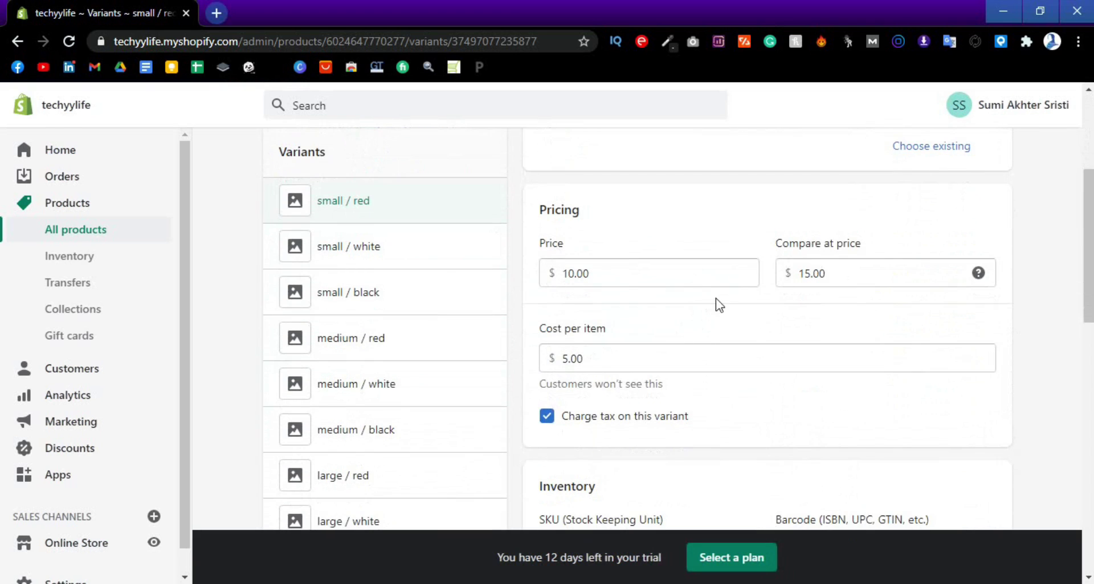
pyautogui.scroll(-5, 720, 305)
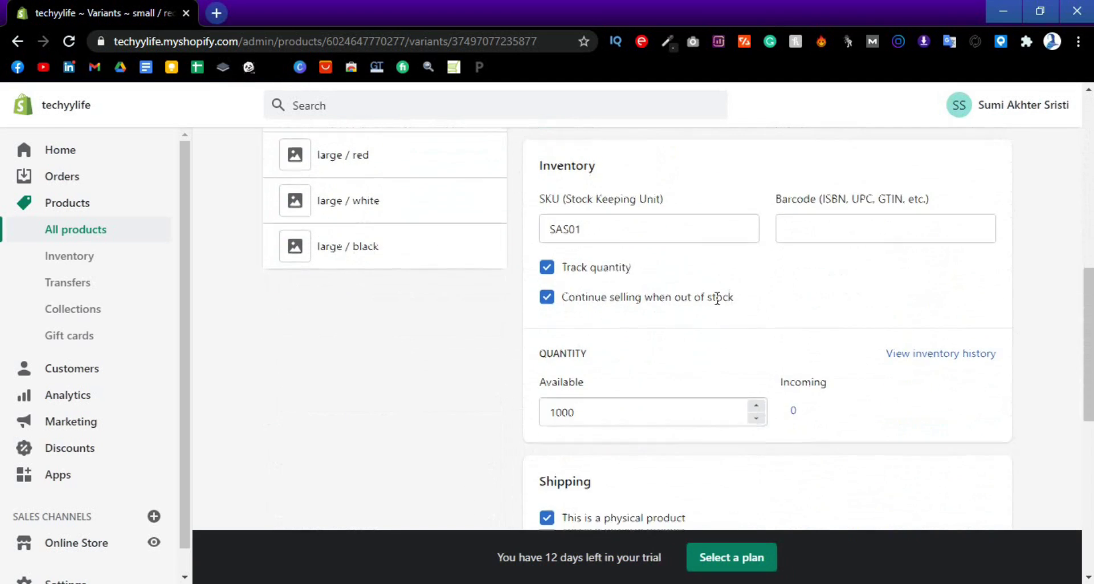
pyautogui.scroll(-5, 750, 345)
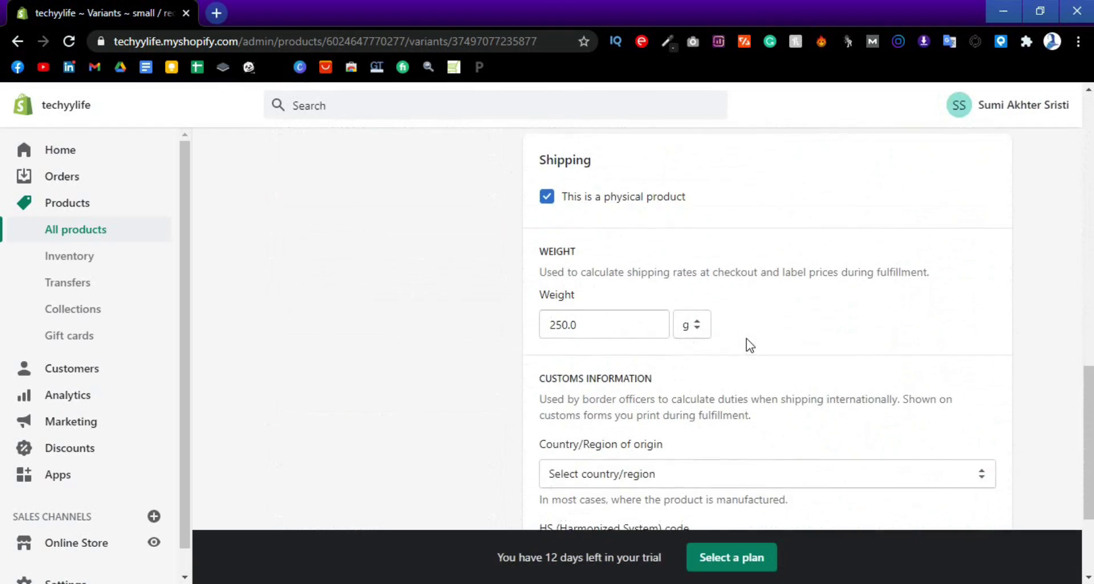
pyautogui.scroll(5, 750, 344)
pyautogui.scroll(4, 751, 344)
pyautogui.scroll(-3, 750, 345)
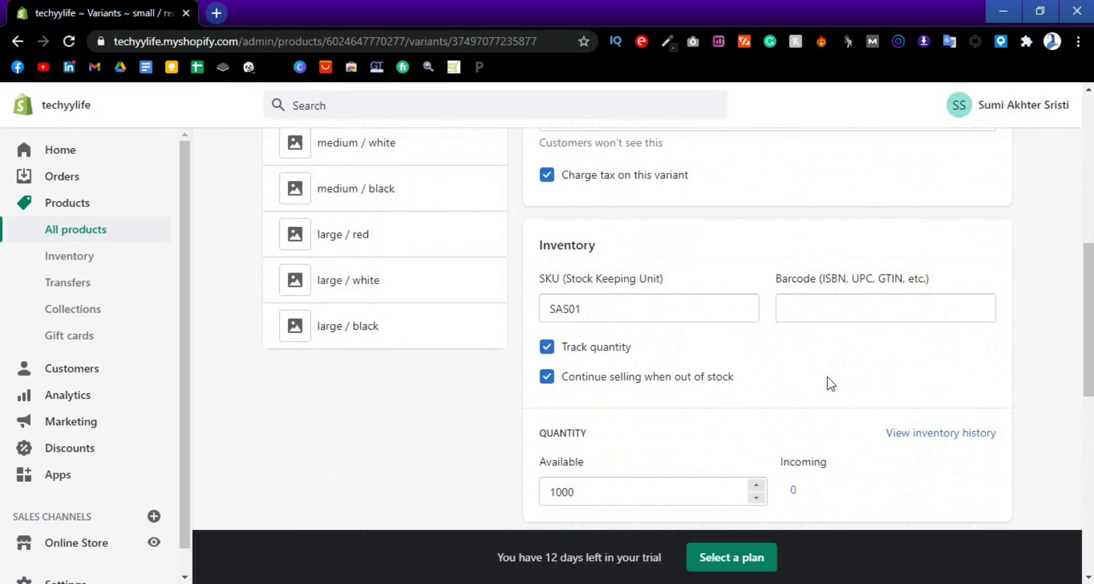
pyautogui.scroll(-2, 831, 384)
pyautogui.scroll(5, 758, 418)
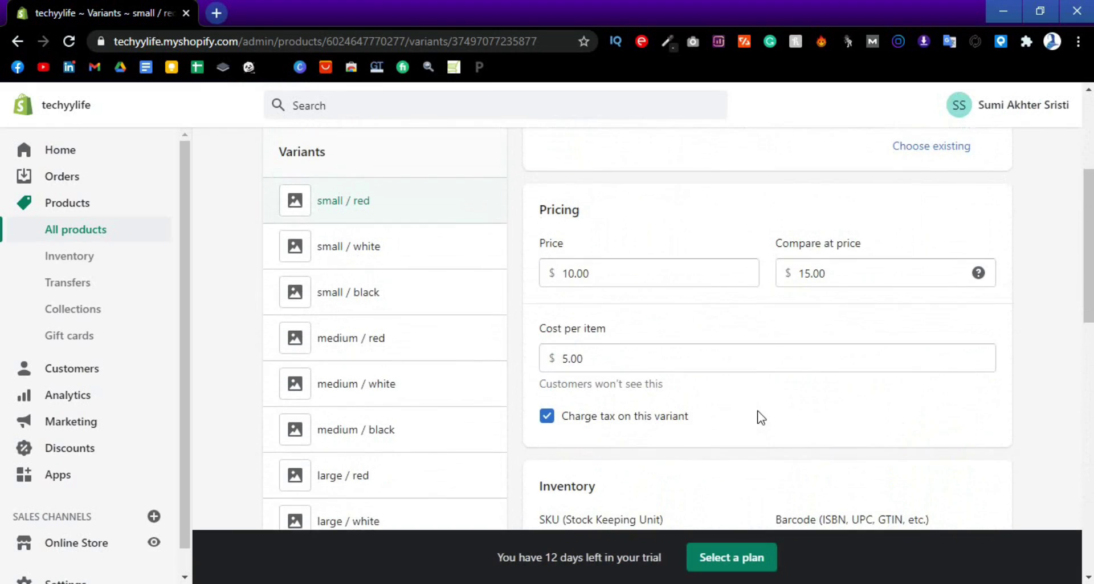
pyautogui.scroll(4, 759, 418)
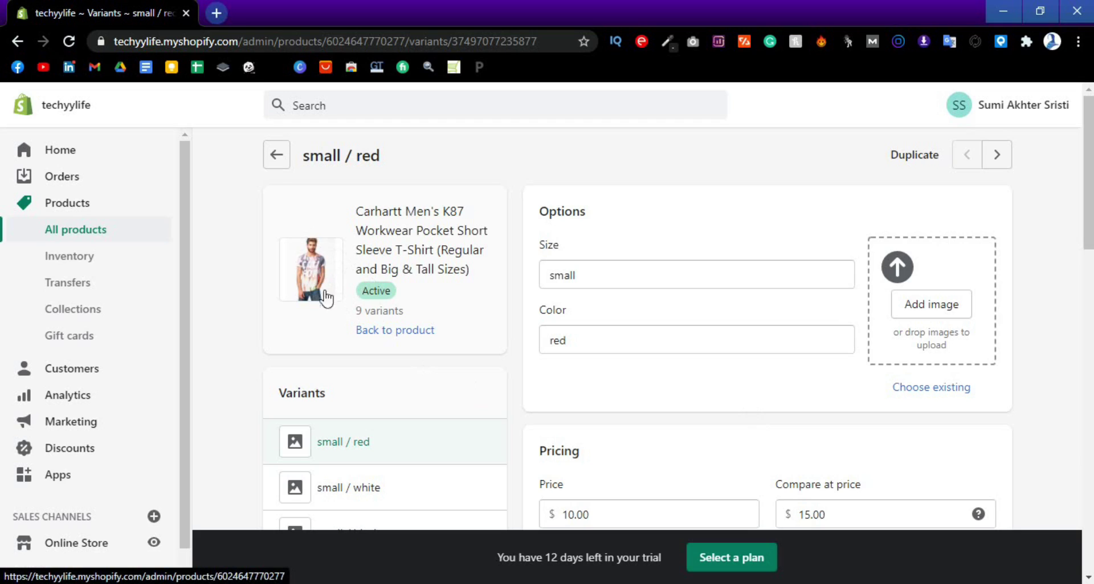
# - Return to the product page and open the small / white variant for editing
pyautogui.click(201, 281)
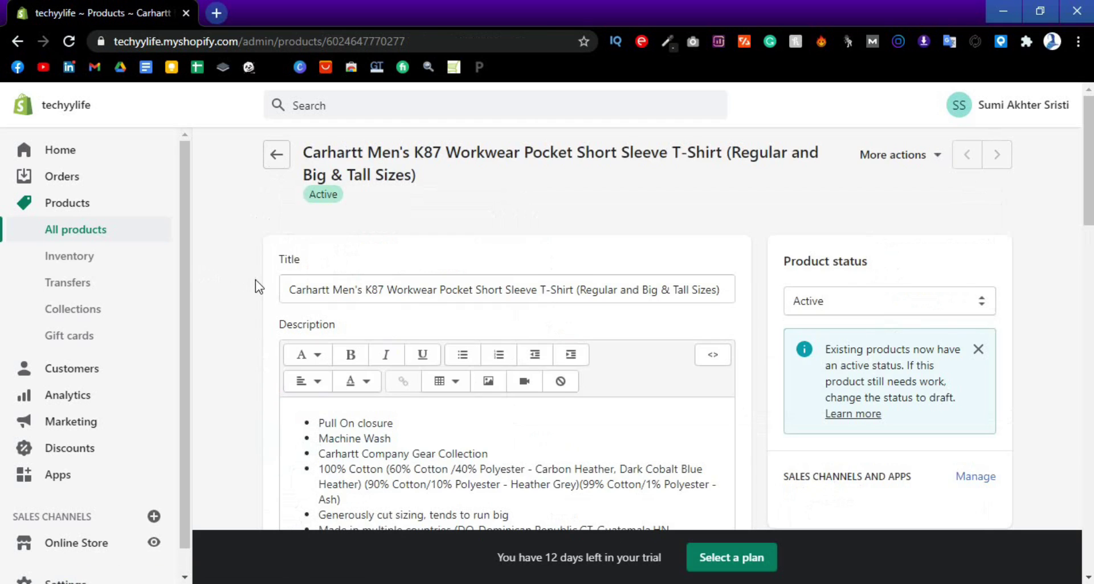
pyautogui.scroll(-9, 255, 279)
pyautogui.scroll(-6, 255, 279)
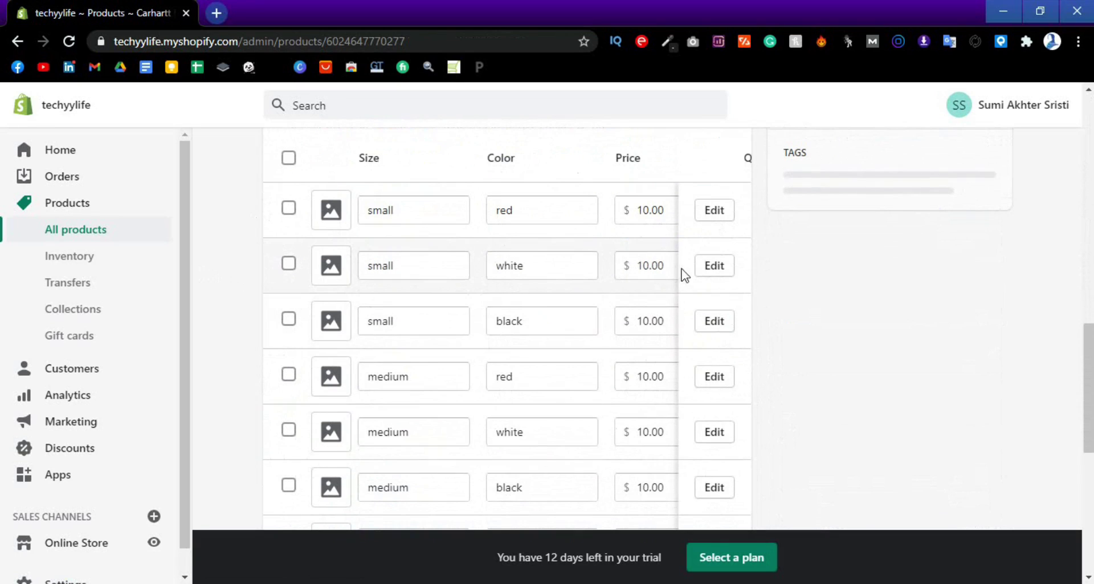
pyautogui.click(710, 267)
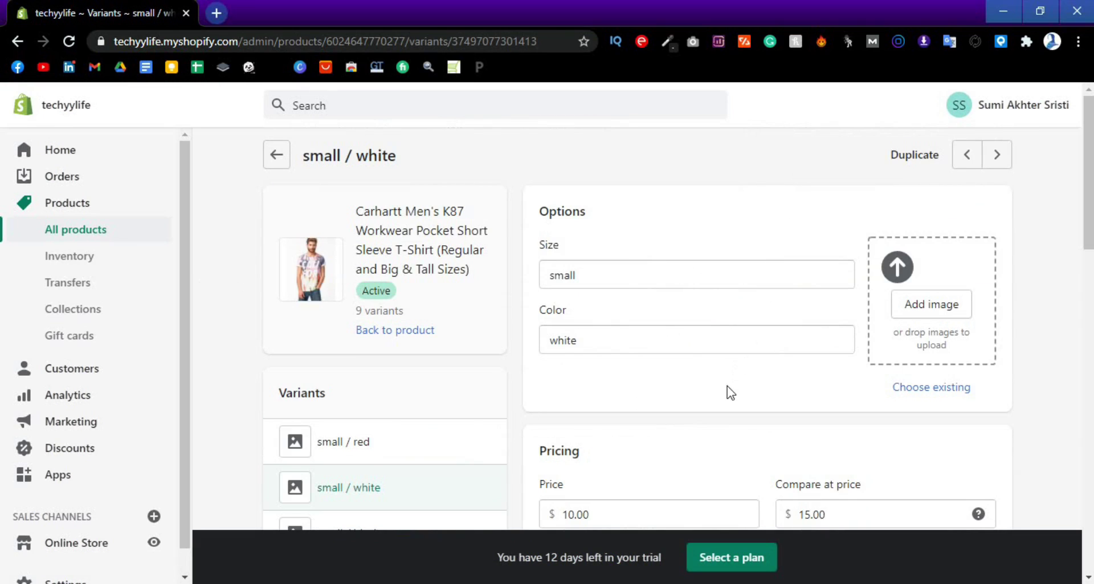
# - Examine the small / white variant's options, image area, pricing, inventory, shipping and customs details, plus the list of sibling variants
pyautogui.scroll(-2, 732, 392)
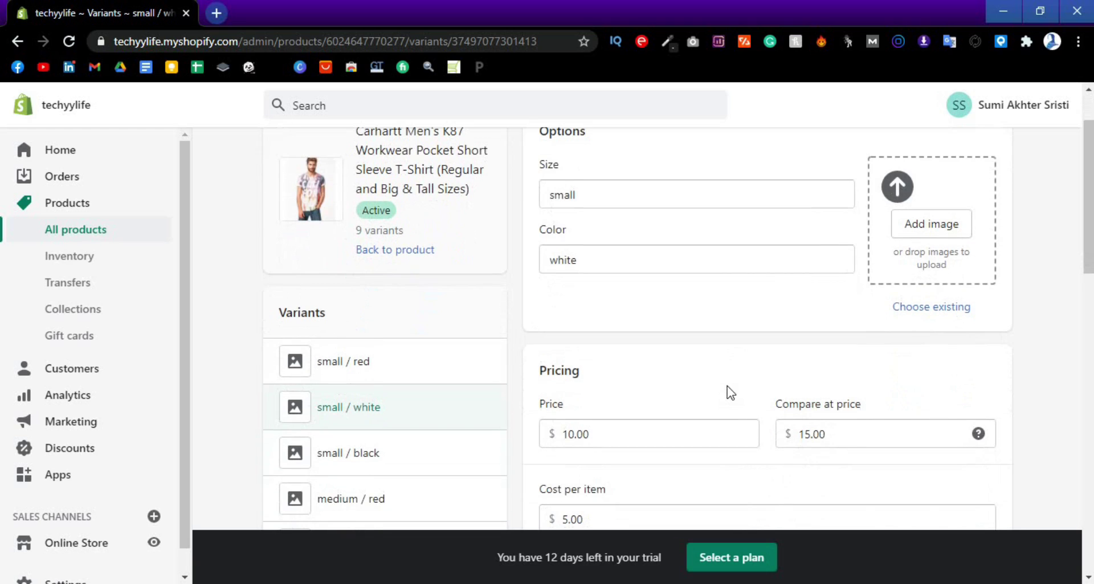
pyautogui.scroll(-2, 731, 392)
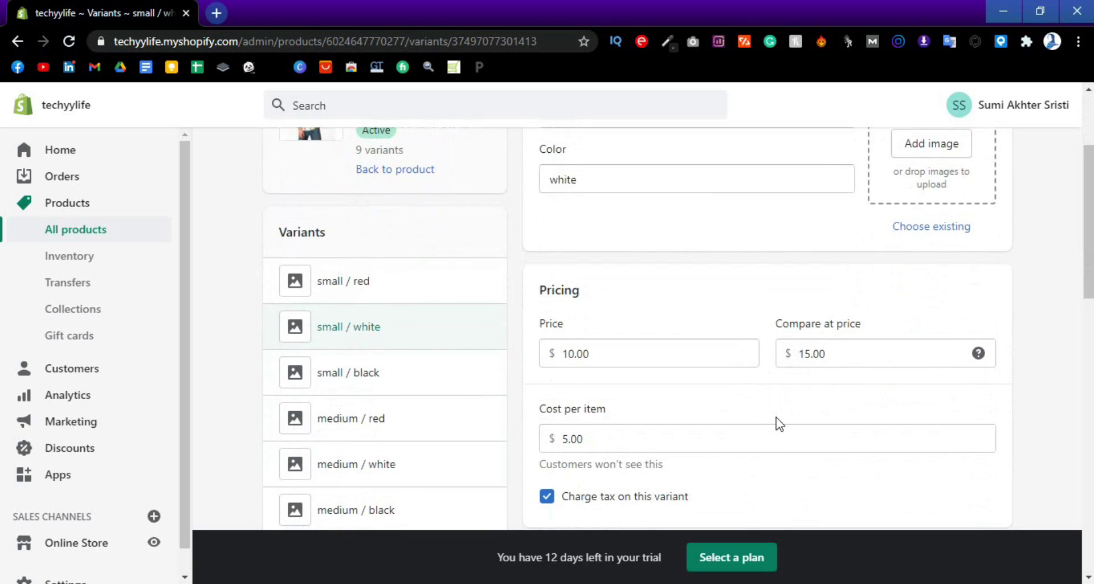
pyautogui.scroll(2, 780, 424)
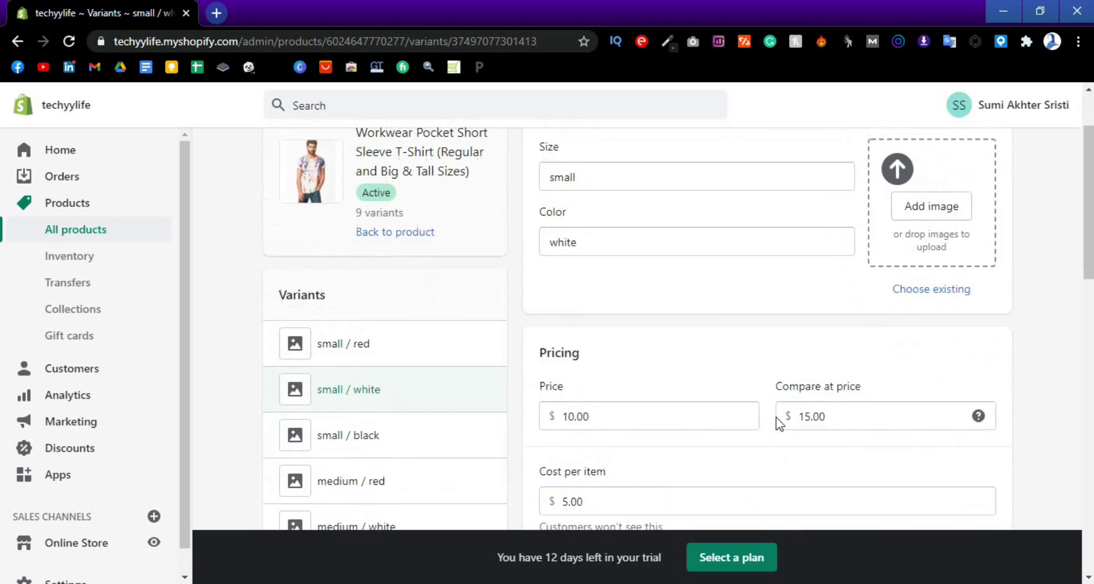
pyautogui.scroll(-4, 780, 424)
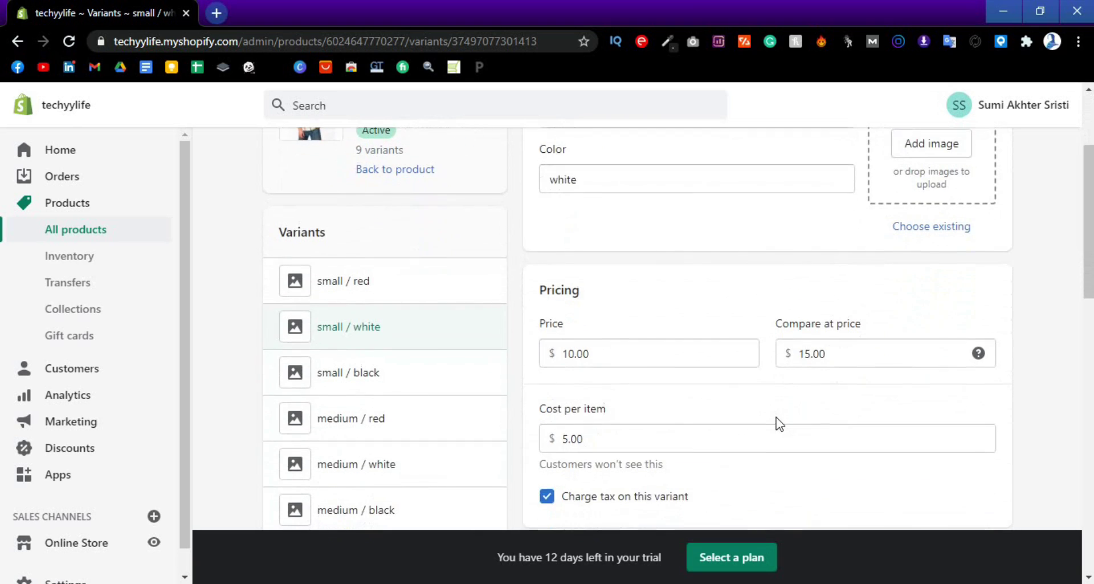
pyautogui.scroll(-3, 686, 324)
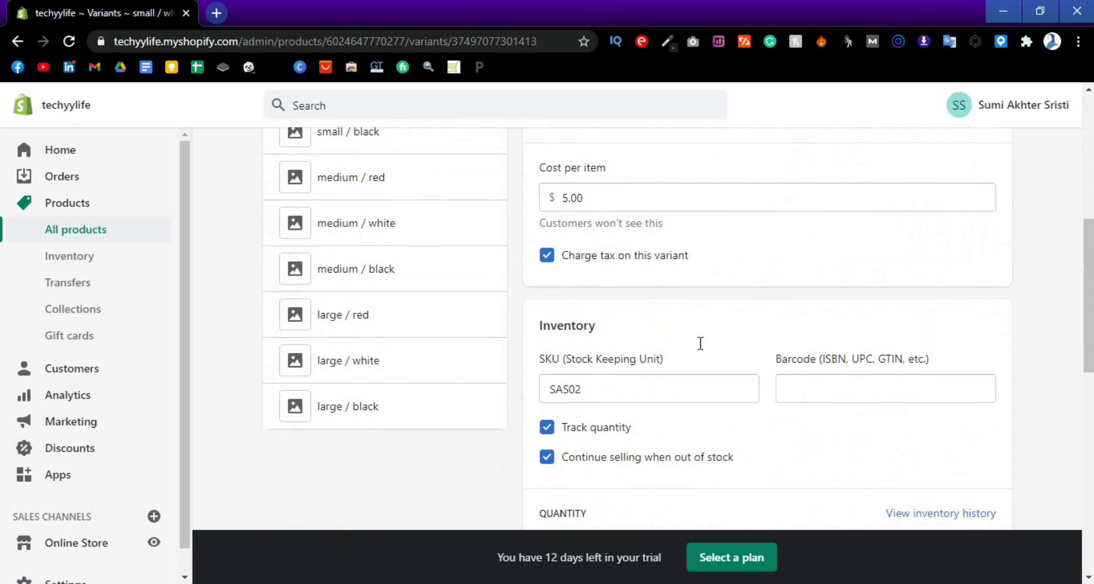
pyautogui.scroll(3, 703, 349)
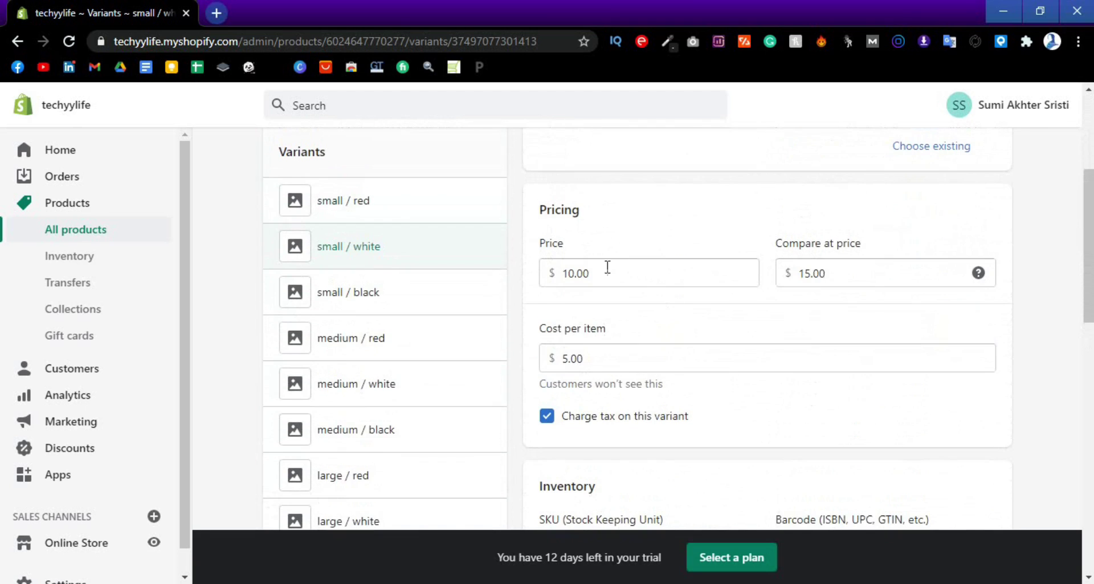
pyautogui.scroll(-15, 659, 321)
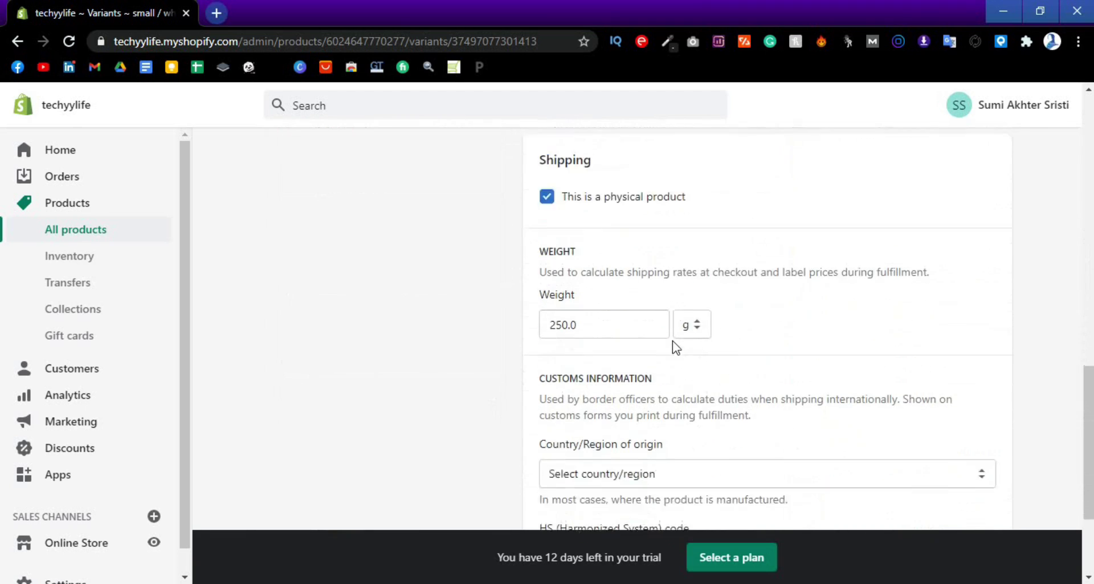
pyautogui.scroll(-2, 676, 346)
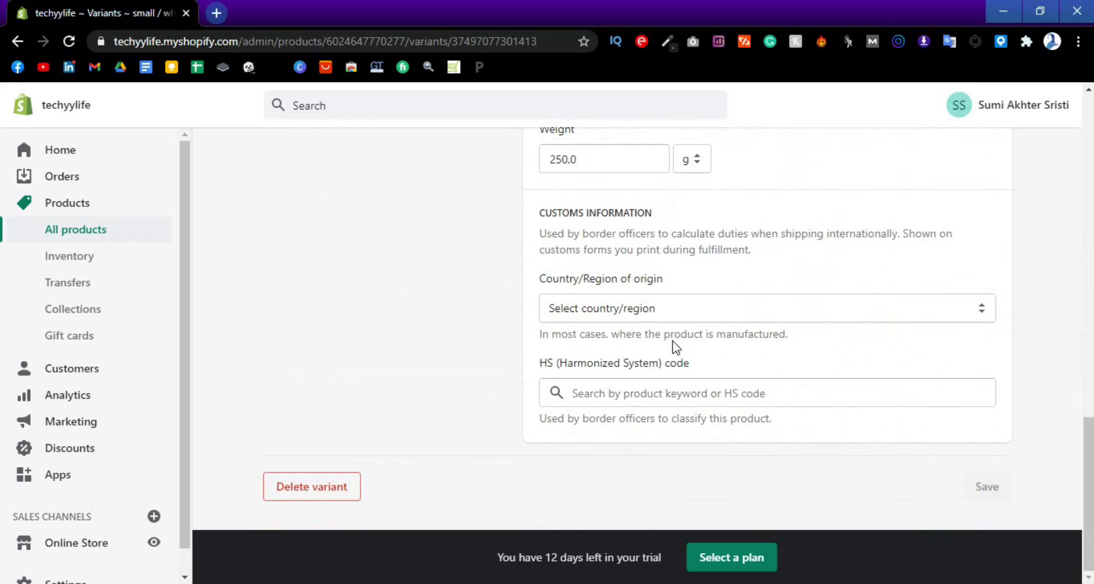
pyautogui.scroll(8, 676, 346)
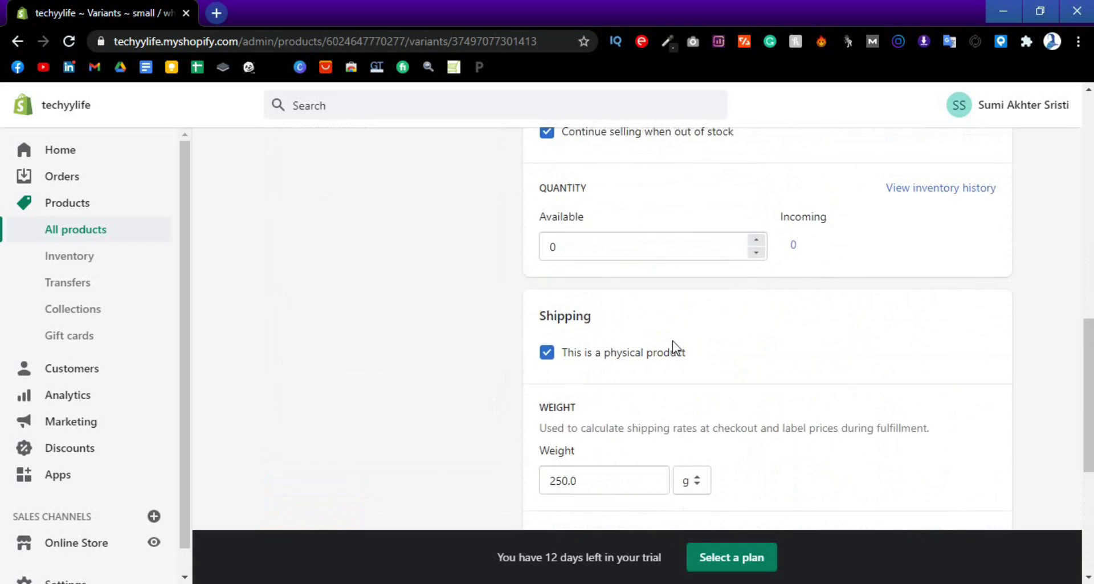
pyautogui.scroll(5, 671, 386)
pyautogui.scroll(4, 684, 385)
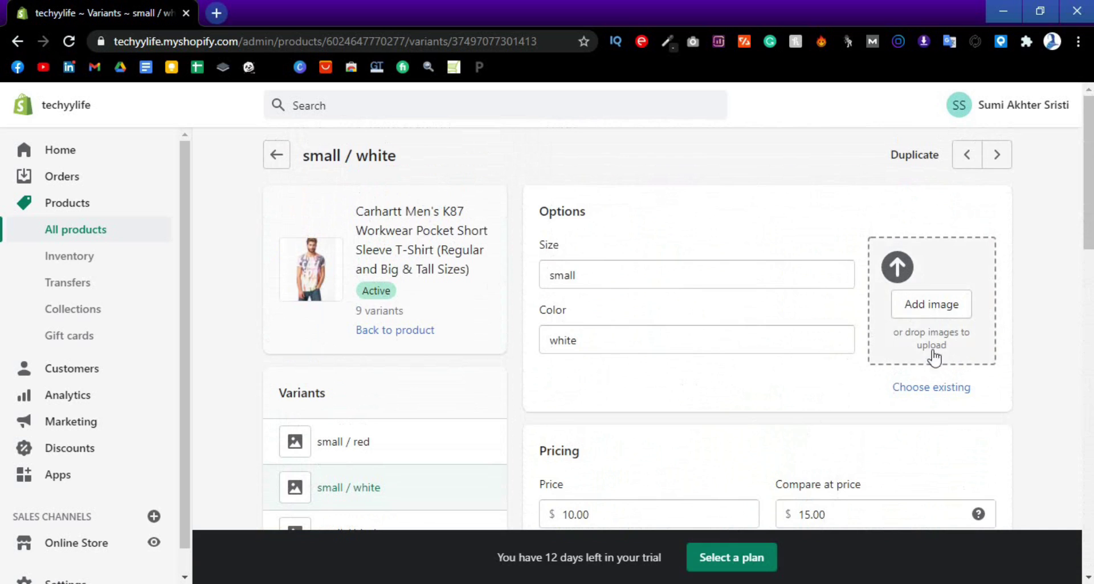
pyautogui.scroll(-3, 342, 418)
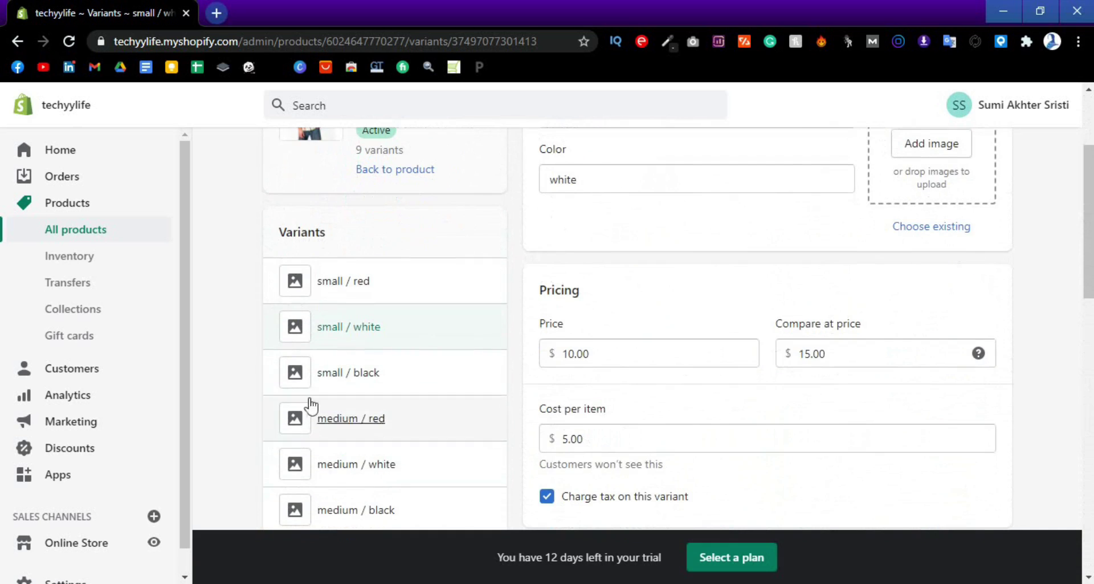
pyautogui.scroll(-3, 298, 408)
pyautogui.scroll(5, 305, 405)
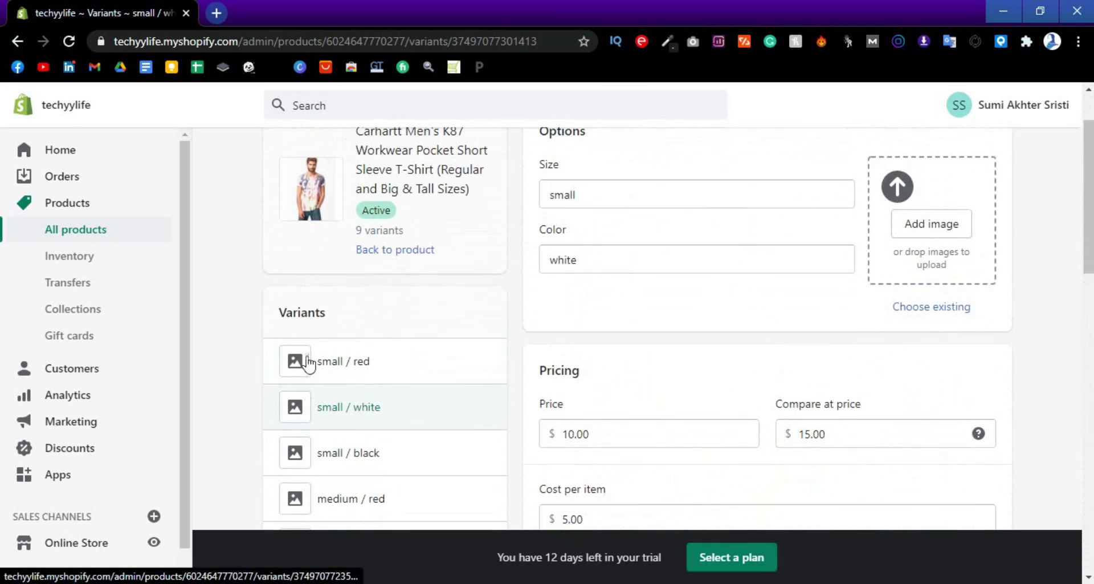
pyautogui.scroll(2, 664, 383)
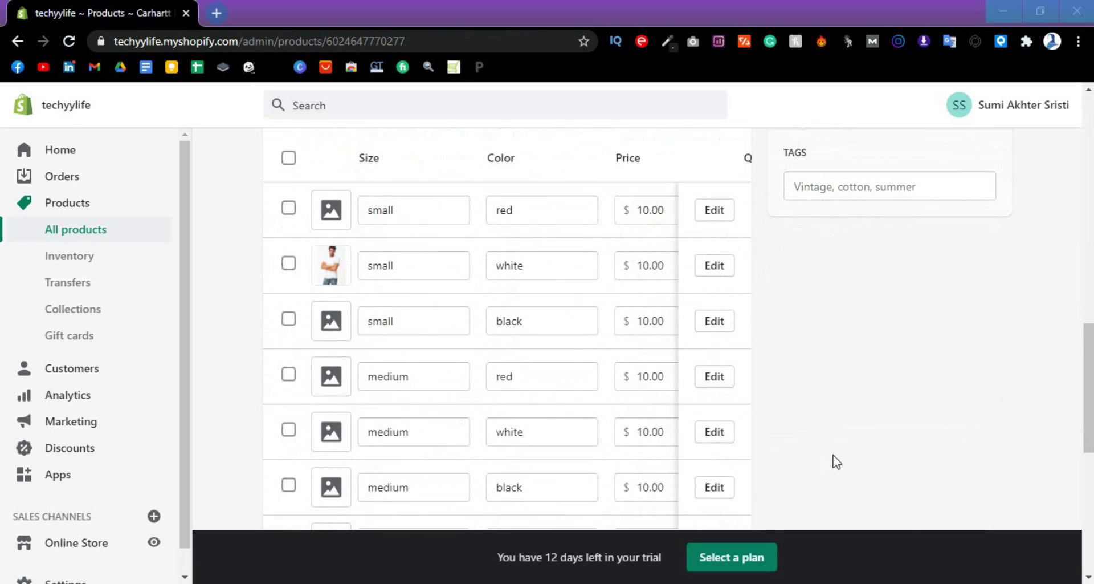
# - Add an image to every variant that lacks one, starting with small / red, and check the images down the variants list
pyautogui.scroll(1, 835, 461)
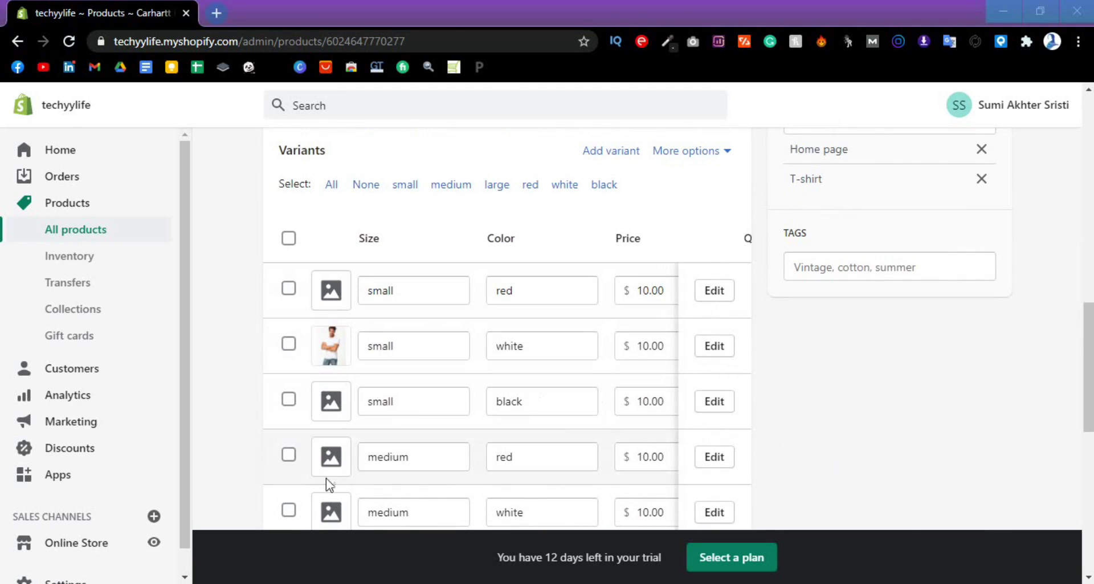
pyautogui.click(331, 292)
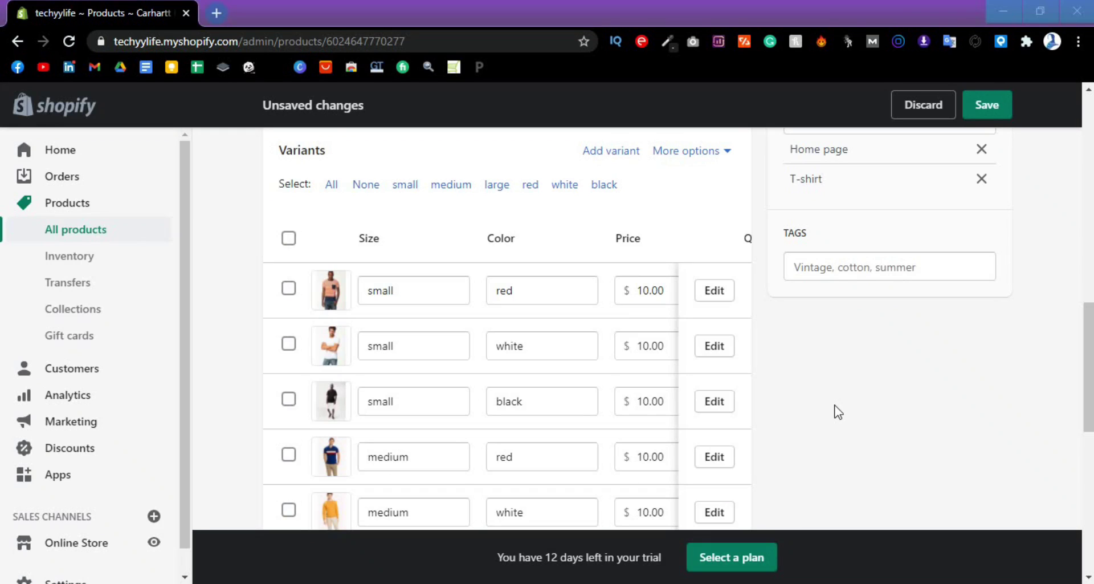
pyautogui.scroll(-6, 838, 411)
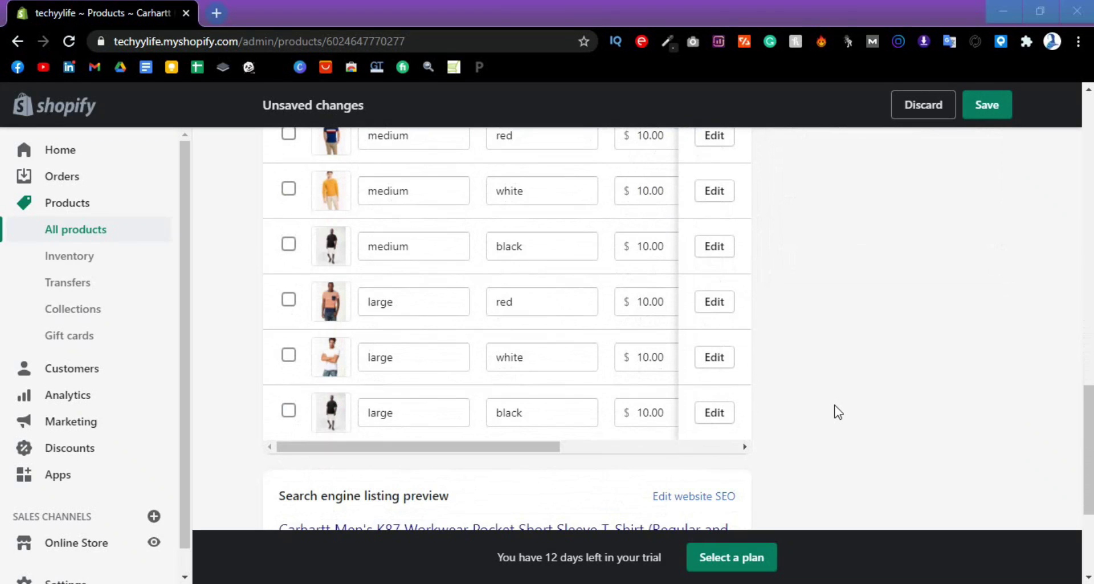
pyautogui.scroll(6, 837, 412)
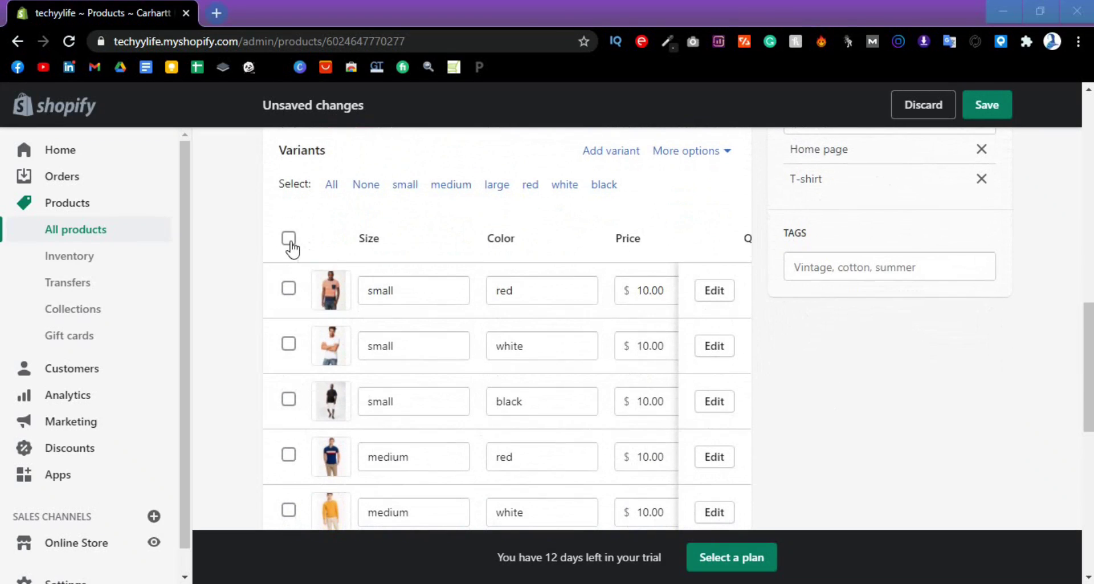
# - Select all variants of the product and open the price editing dialog for them
pyautogui.click(289, 238)
pyautogui.scroll(-3, 354, 437)
pyautogui.scroll(4, 349, 447)
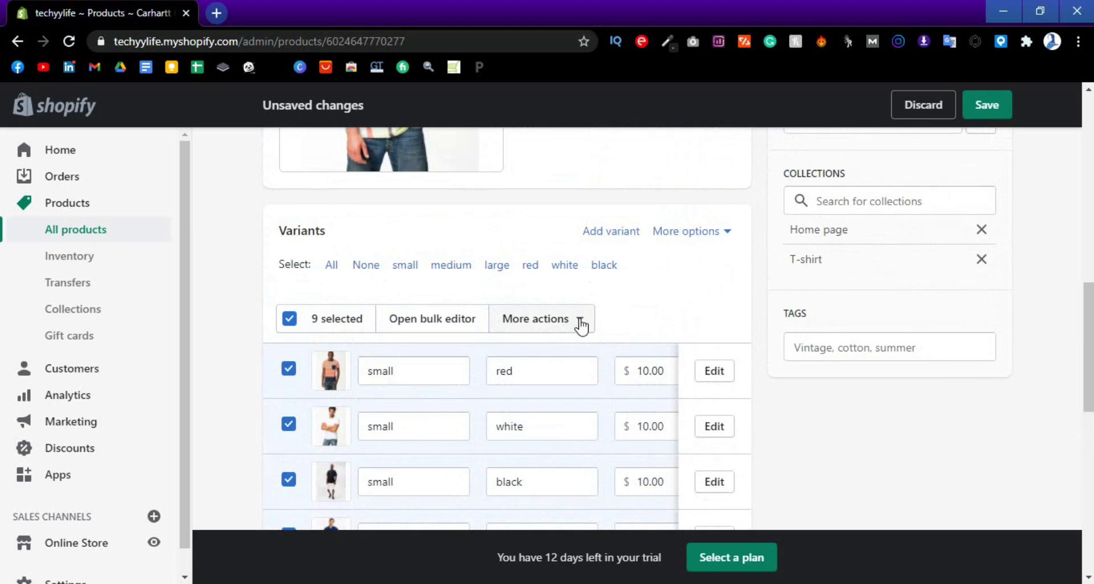
pyautogui.click(582, 325)
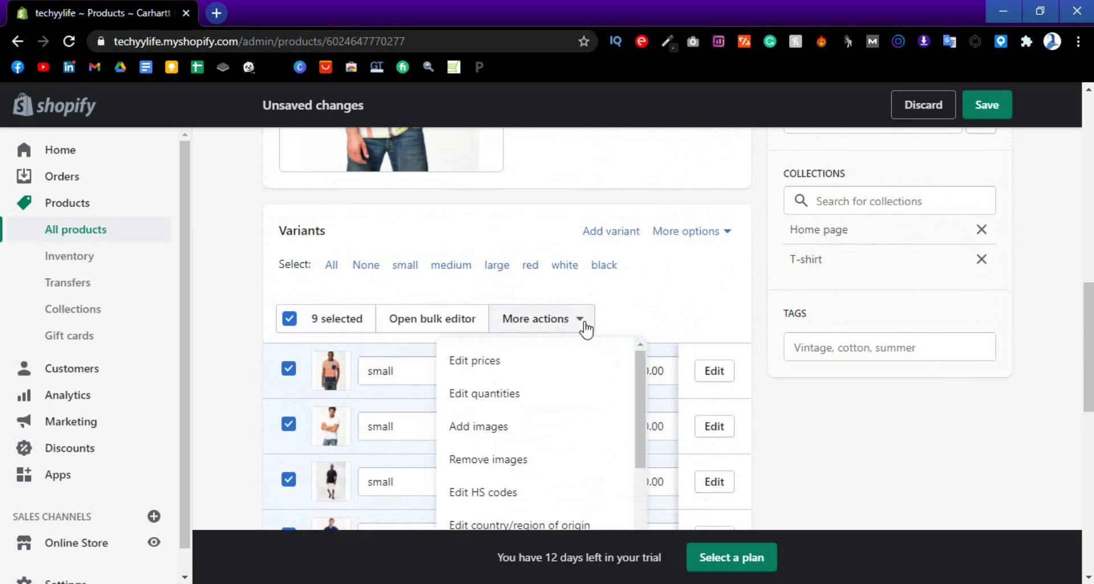
pyautogui.click(510, 373)
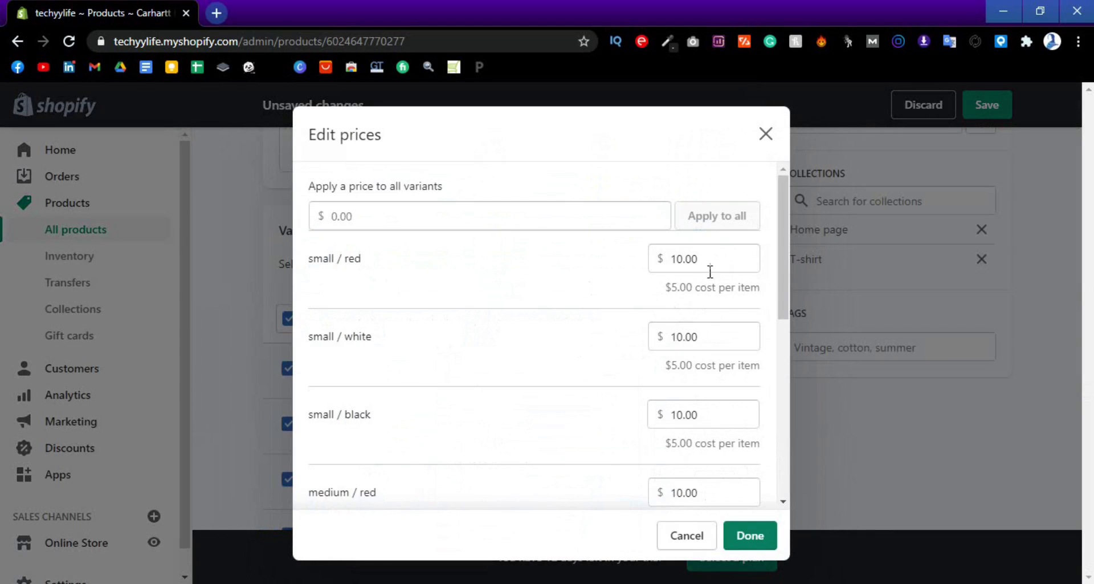
# - Set the price of the small / red variant to 9 and of the small / white variant to 8
pyautogui.moveTo(702, 261); pyautogui.dragTo(669, 261)
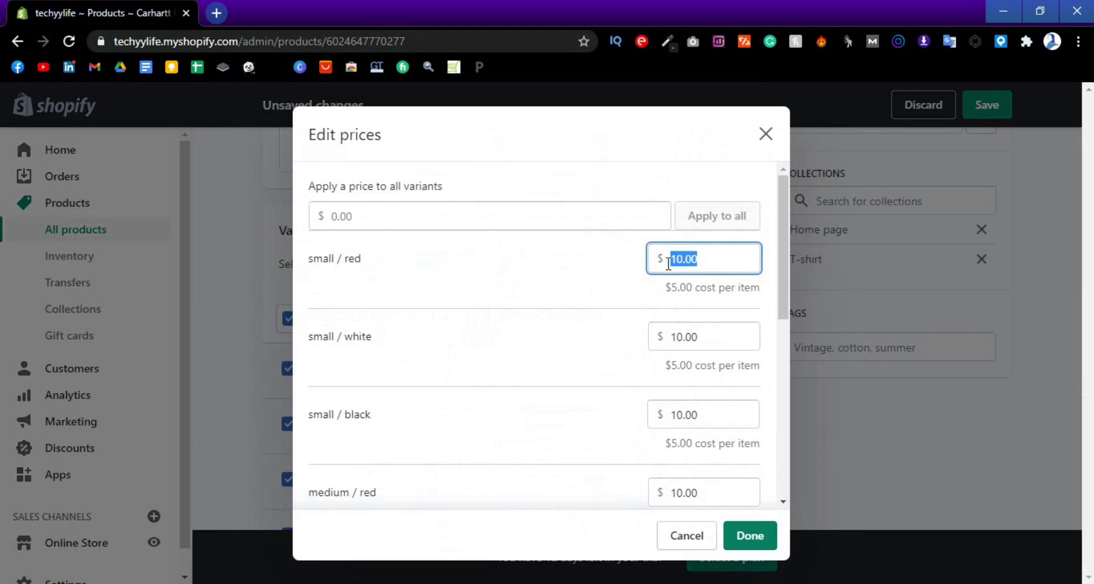
pyautogui.press('BackSpace')
pyautogui.write('9')
pyautogui.click(683, 337)
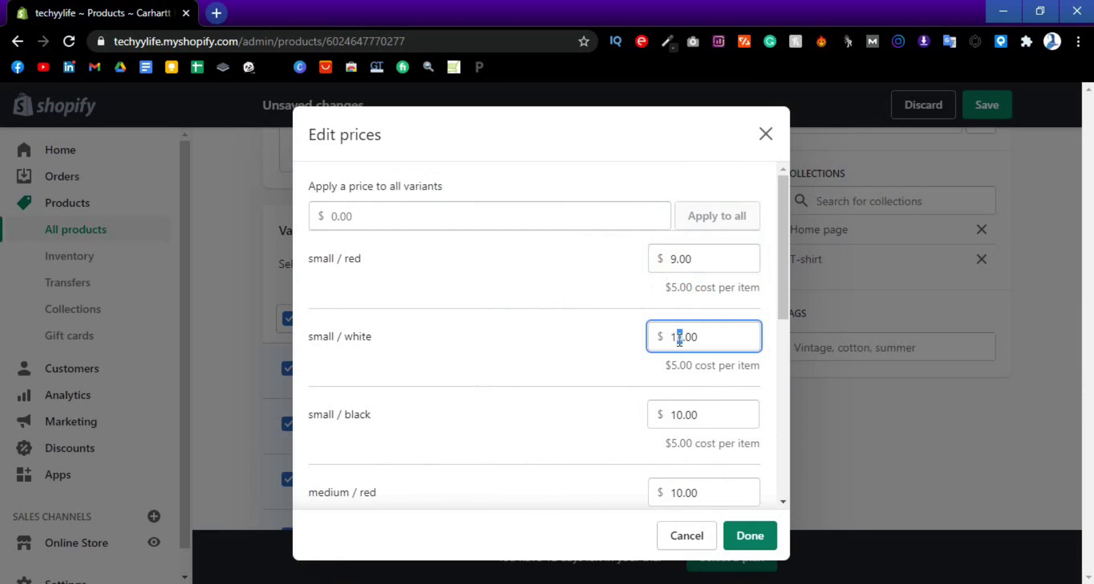
pyautogui.moveTo(705, 336); pyautogui.dragTo(668, 340)
pyautogui.press('BackSpace')
pyautogui.write('8')
# - Set the price of the small / black variant to 7 and check the other variants' prices in the dialog
pyautogui.moveTo(719, 415); pyautogui.dragTo(627, 419)
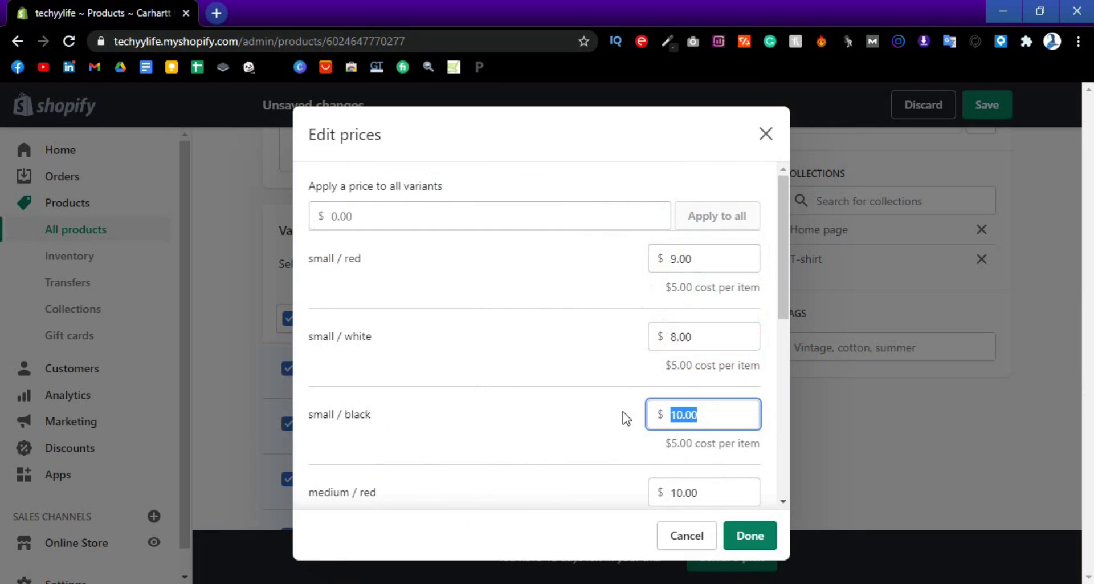
pyautogui.write('7')
pyautogui.scroll(-7, 629, 418)
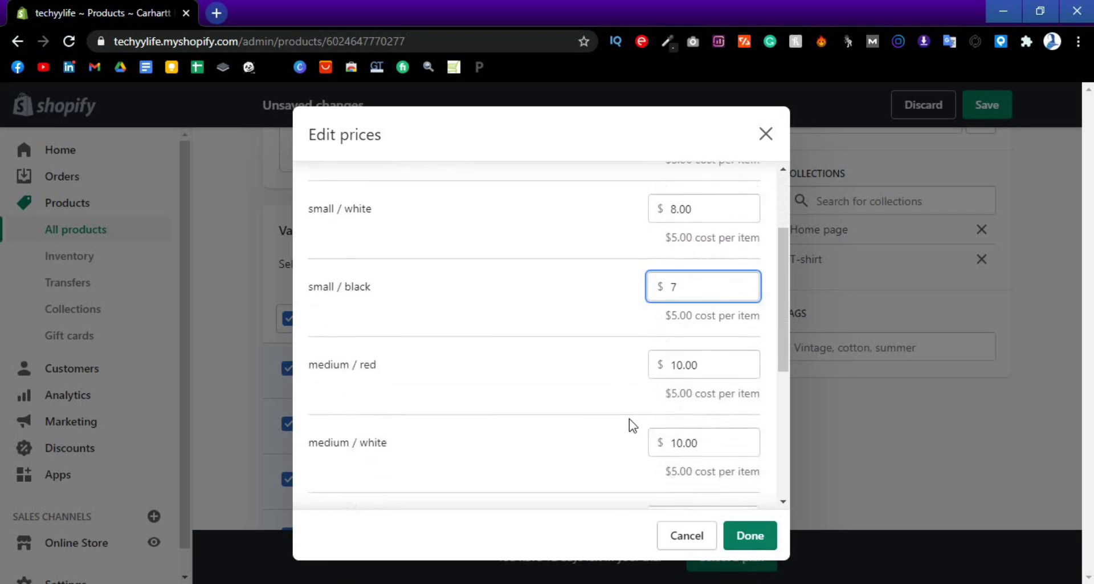
pyautogui.scroll(7, 648, 386)
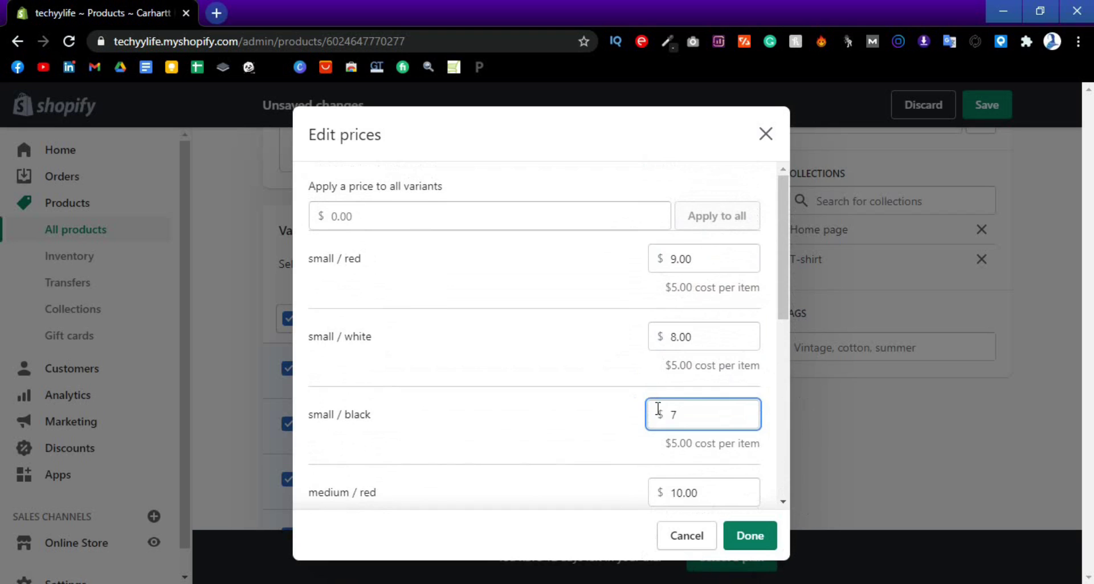
pyautogui.click(624, 428)
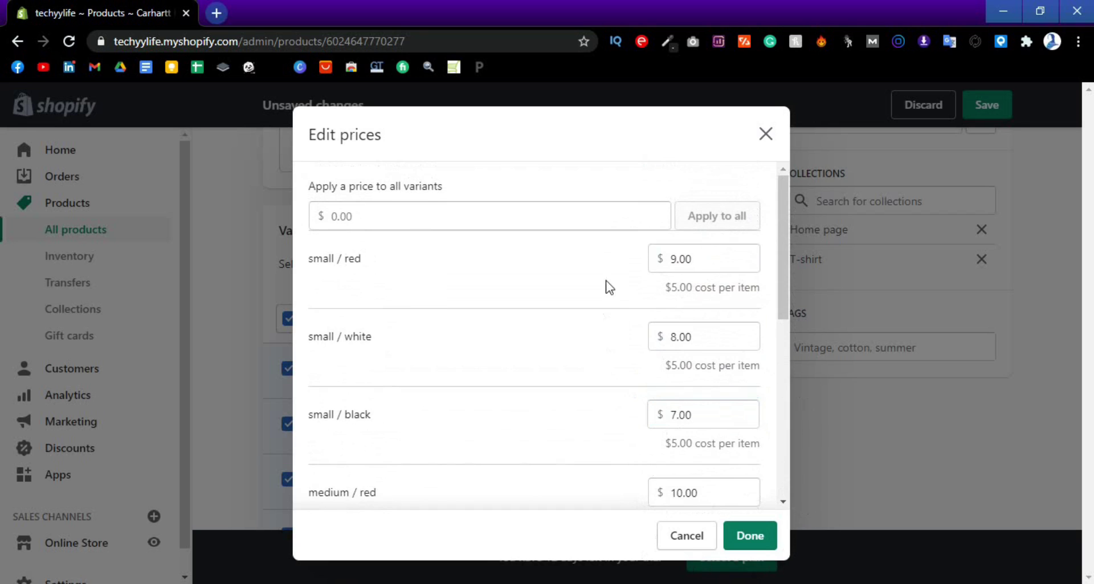
# - Check the remaining variants' prices down to large / black and accept the price changes
pyautogui.scroll(-7, 609, 286)
pyautogui.scroll(-1, 594, 384)
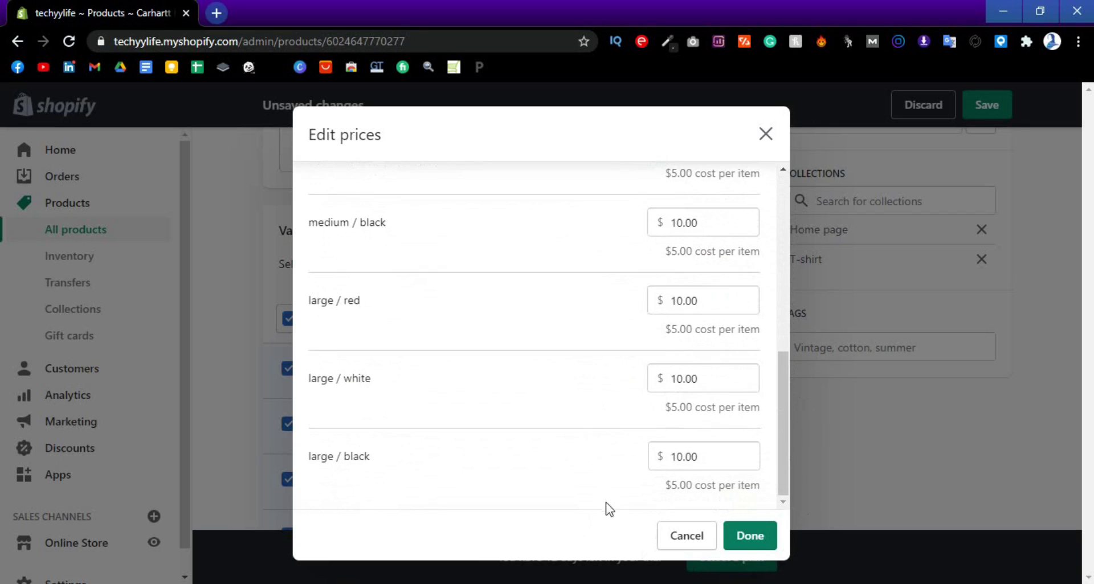
pyautogui.click(750, 548)
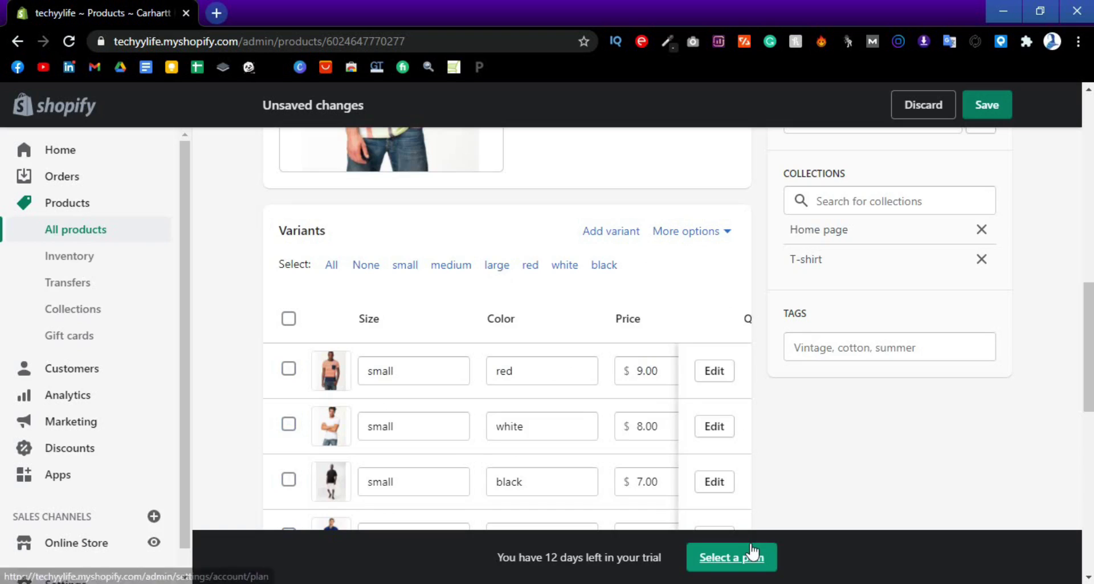
pyautogui.click(711, 374)
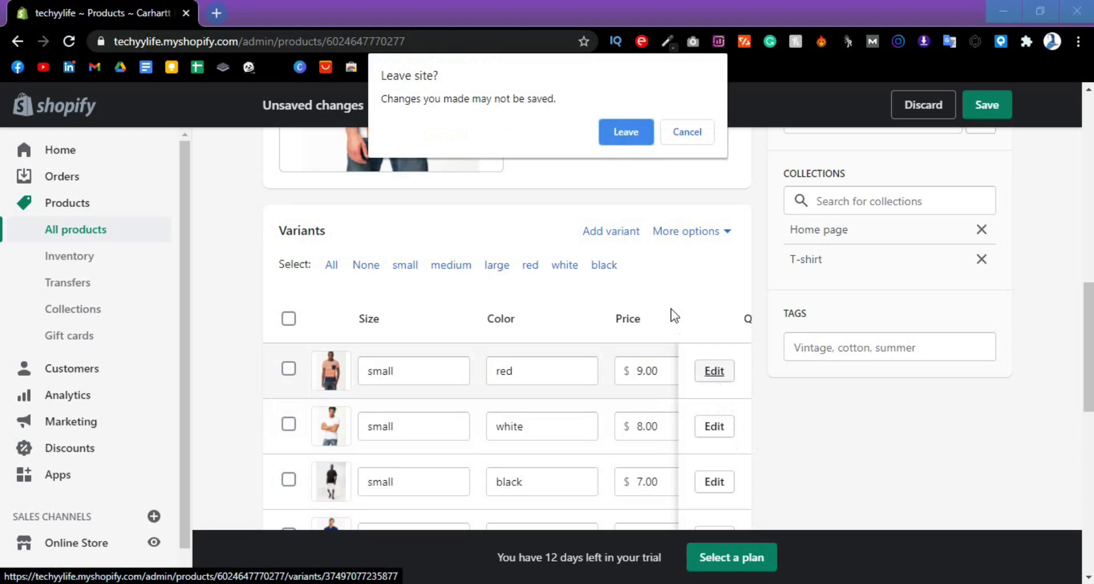
pyautogui.click(690, 135)
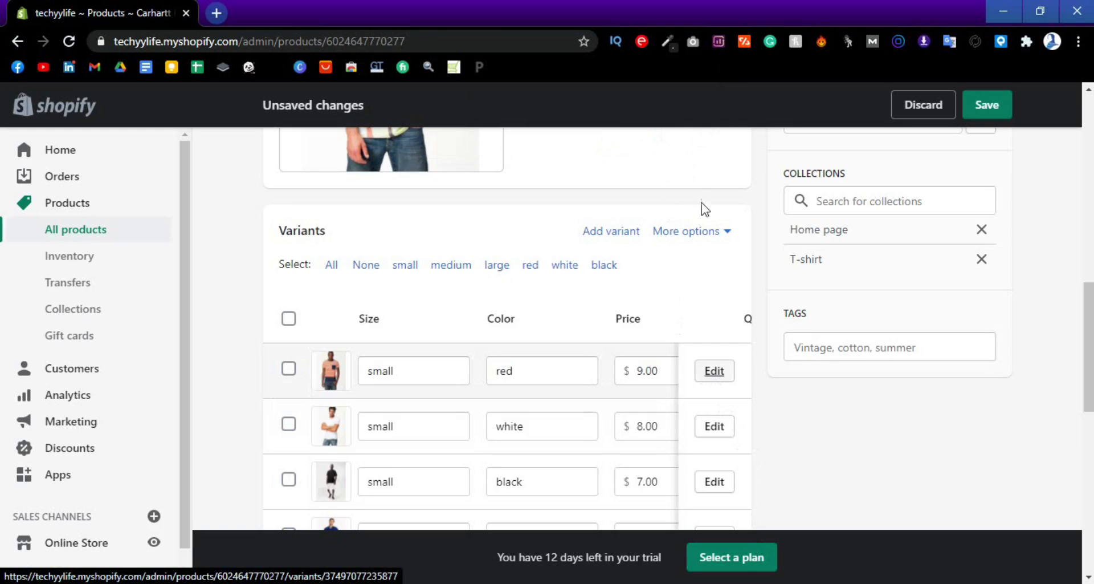
pyautogui.scroll(-3, 745, 408)
pyautogui.scroll(-2, 745, 408)
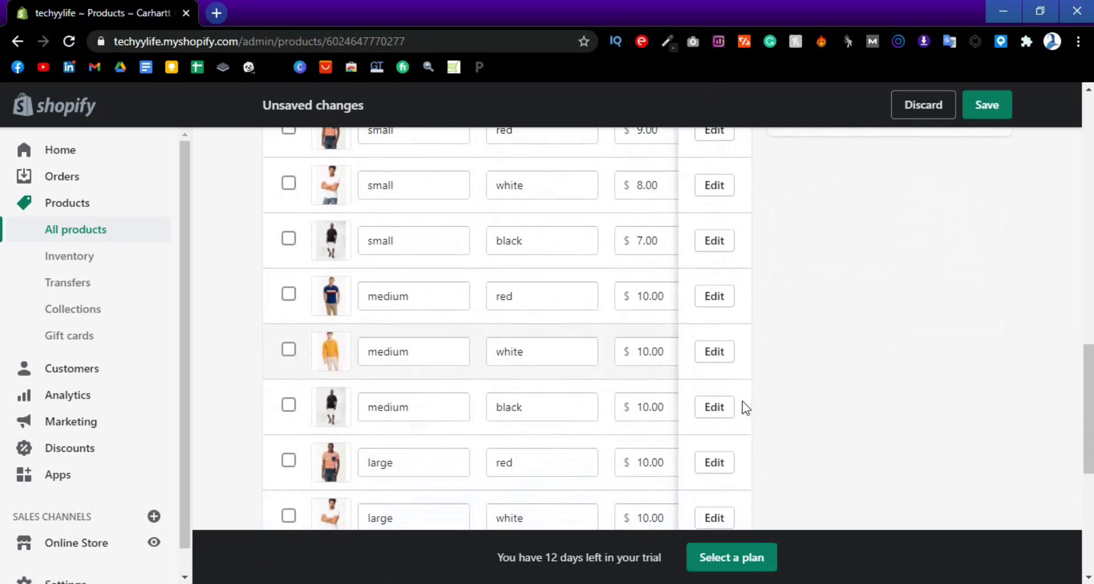
pyautogui.click(713, 245)
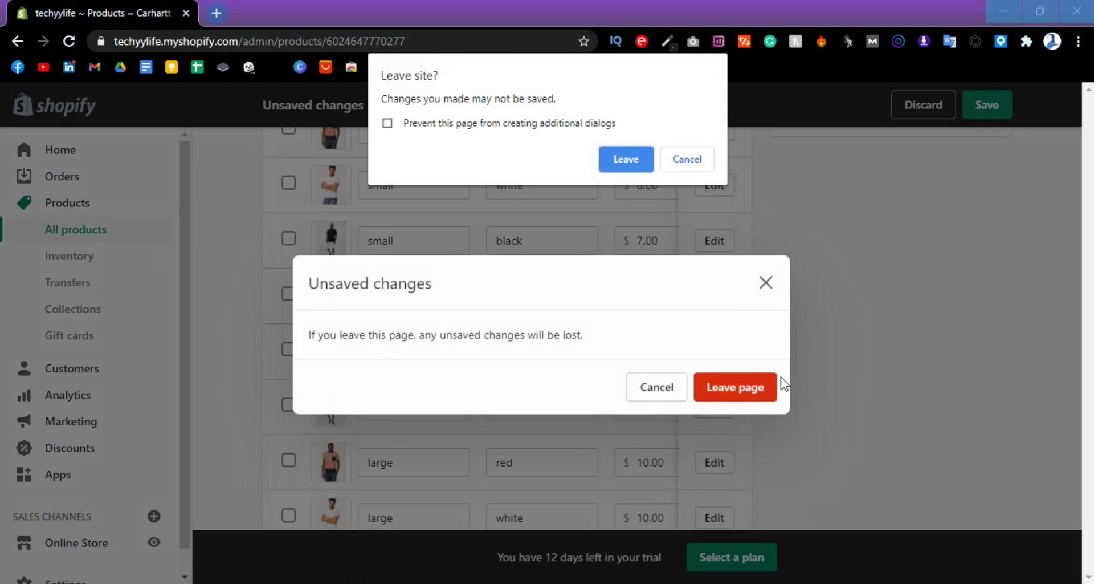
pyautogui.click(690, 162)
pyautogui.click(765, 282)
# - Save the product with its new variant images and prices
pyautogui.click(989, 105)
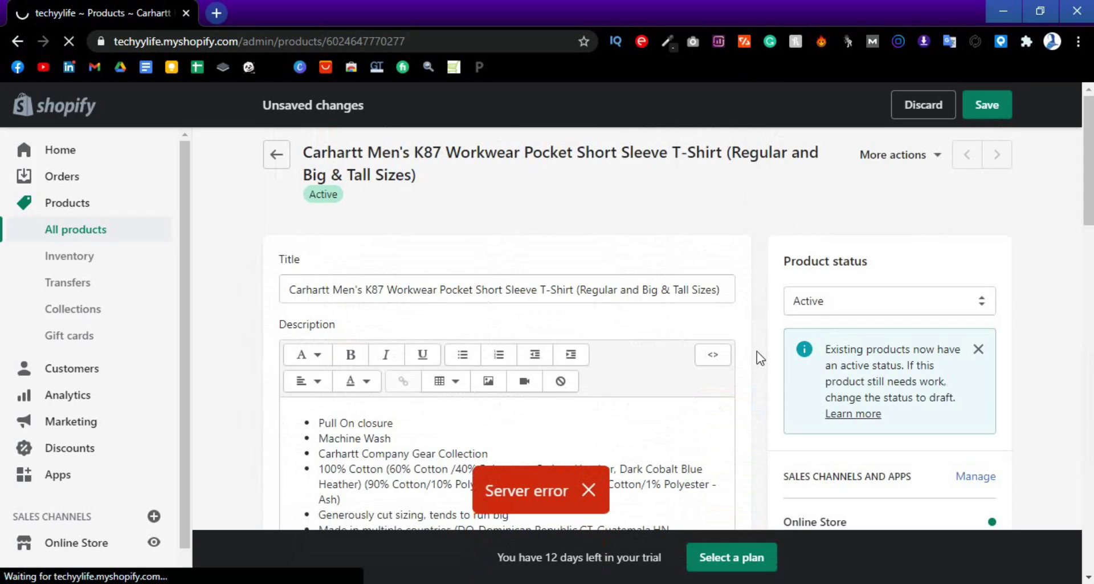
pyautogui.scroll(-10, 757, 351)
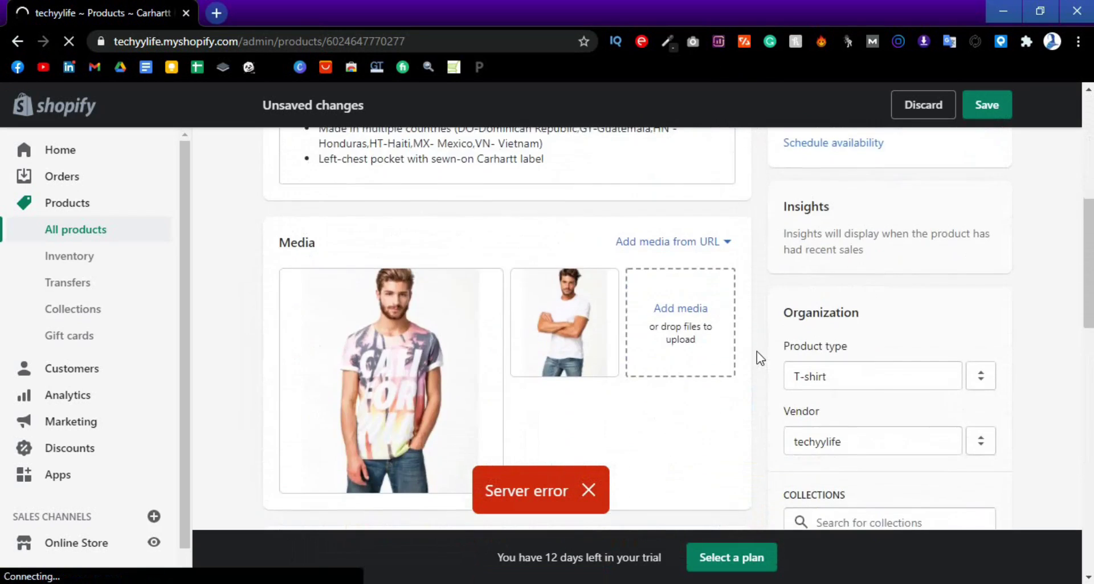
pyautogui.scroll(-2, 757, 351)
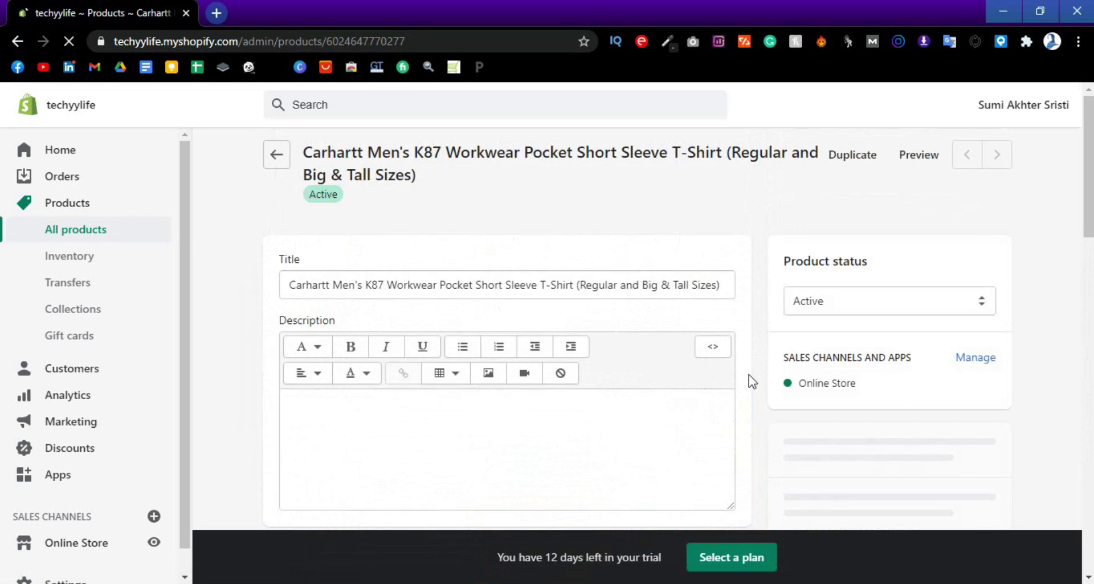
# - Examine the images and prices of all size and color variants on the reloaded product page
pyautogui.scroll(-10, 752, 380)
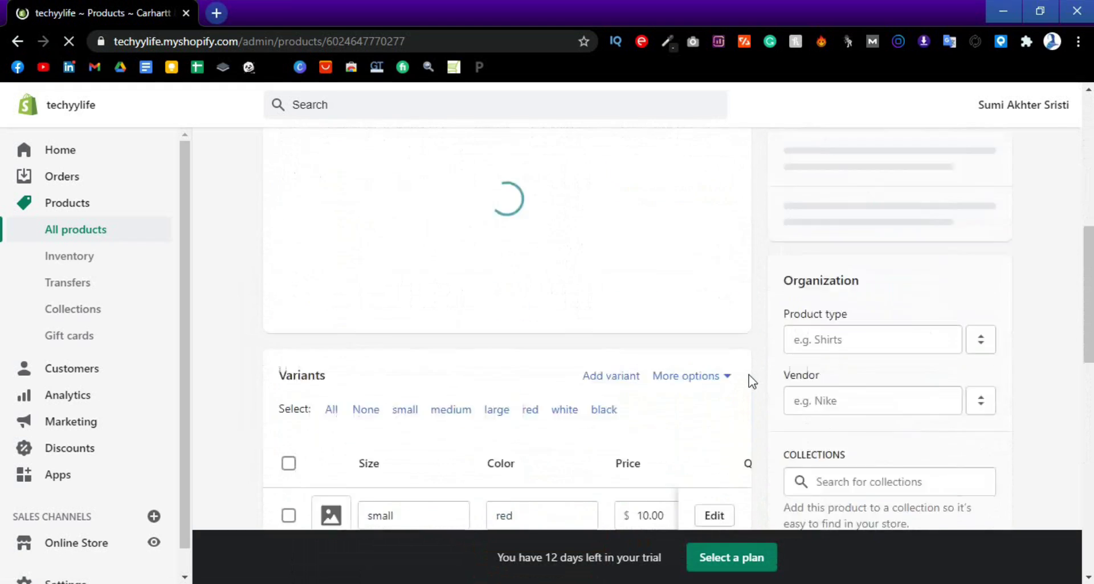
pyautogui.scroll(-7, 752, 381)
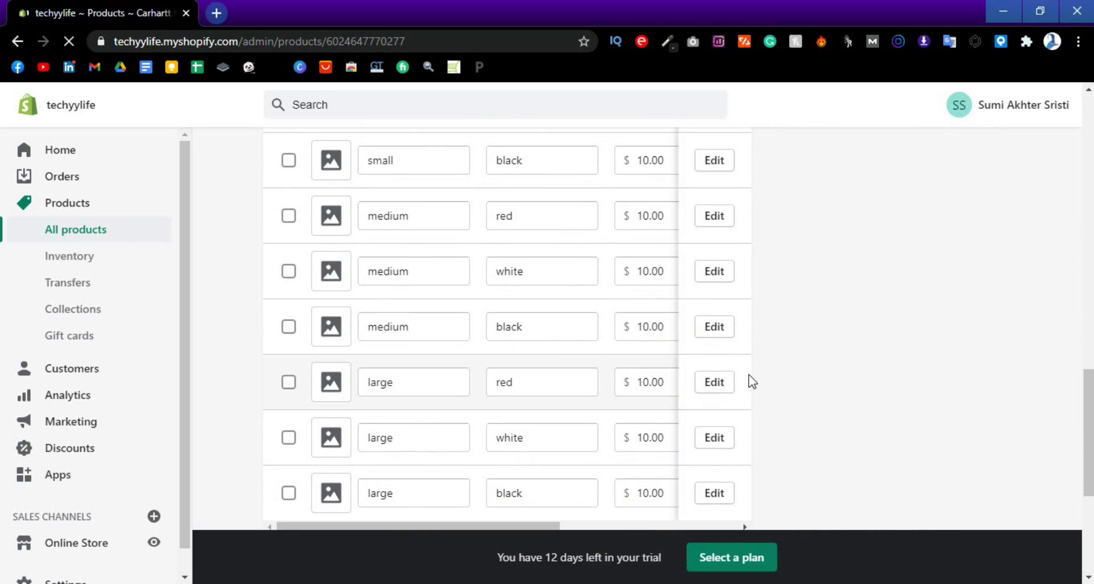
pyautogui.scroll(3, 752, 380)
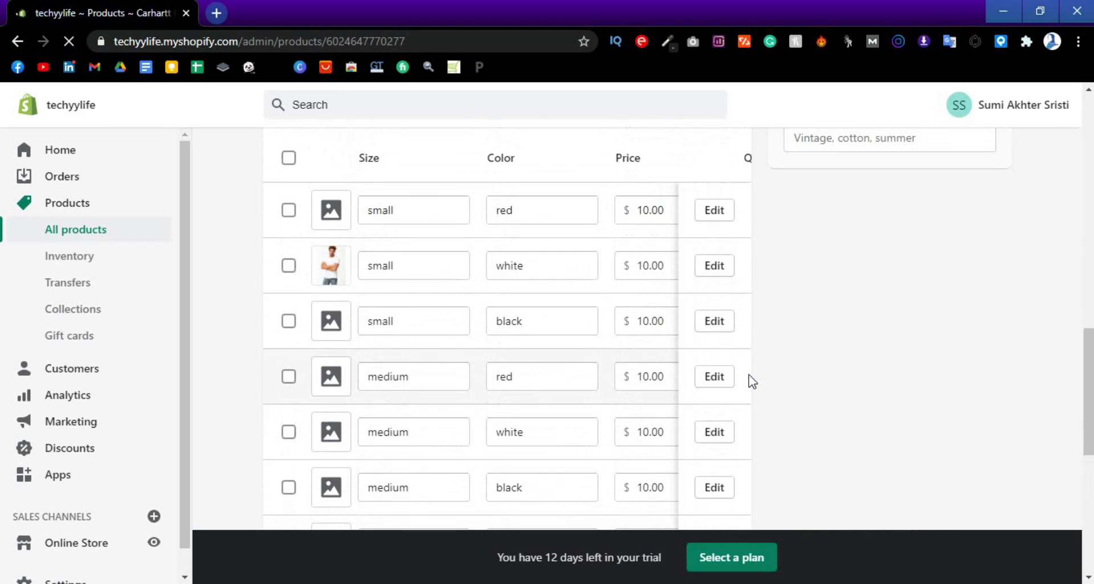
pyautogui.scroll(2, 752, 380)
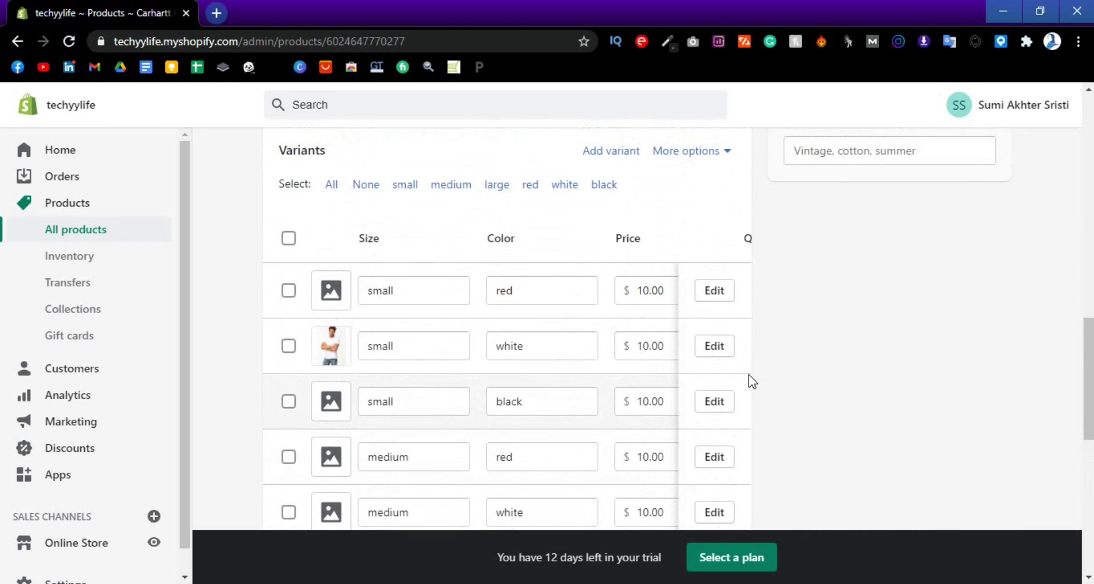
pyautogui.scroll(-4, 752, 381)
pyautogui.scroll(4, 752, 381)
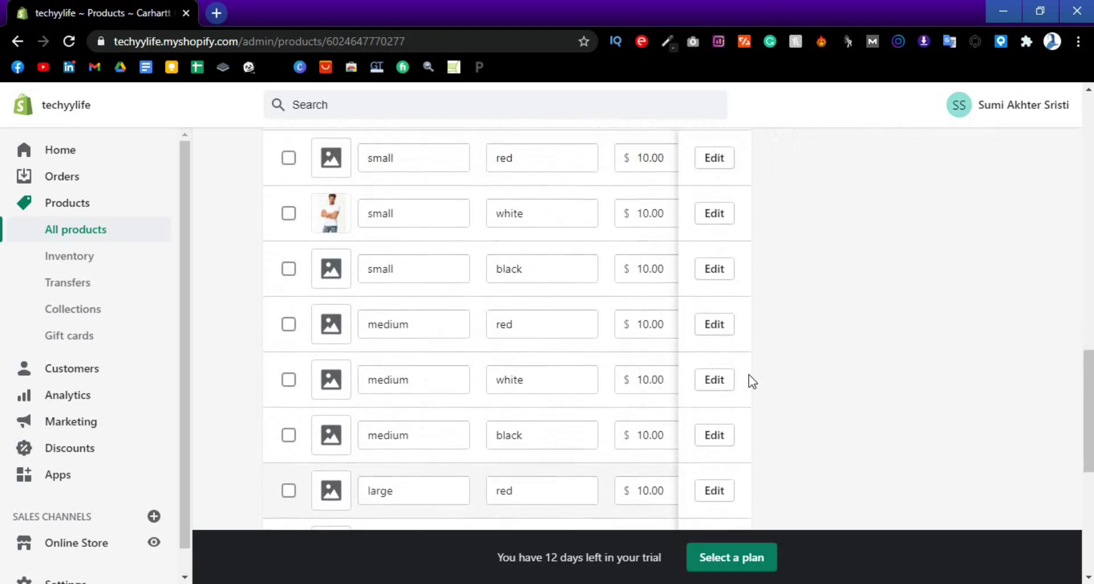
pyautogui.scroll(-2, 752, 381)
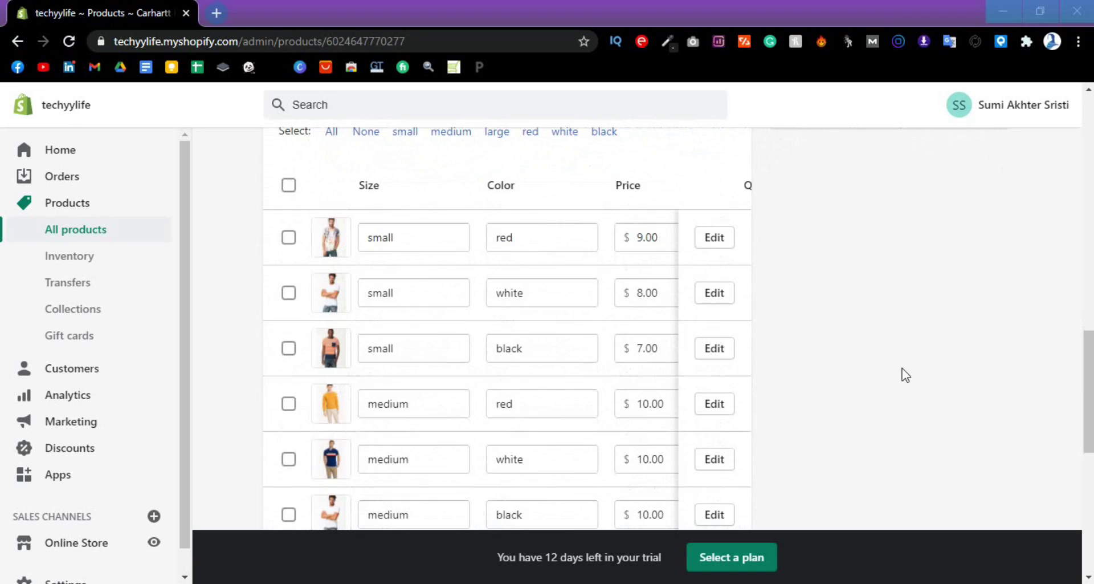
pyautogui.scroll(-4, 901, 375)
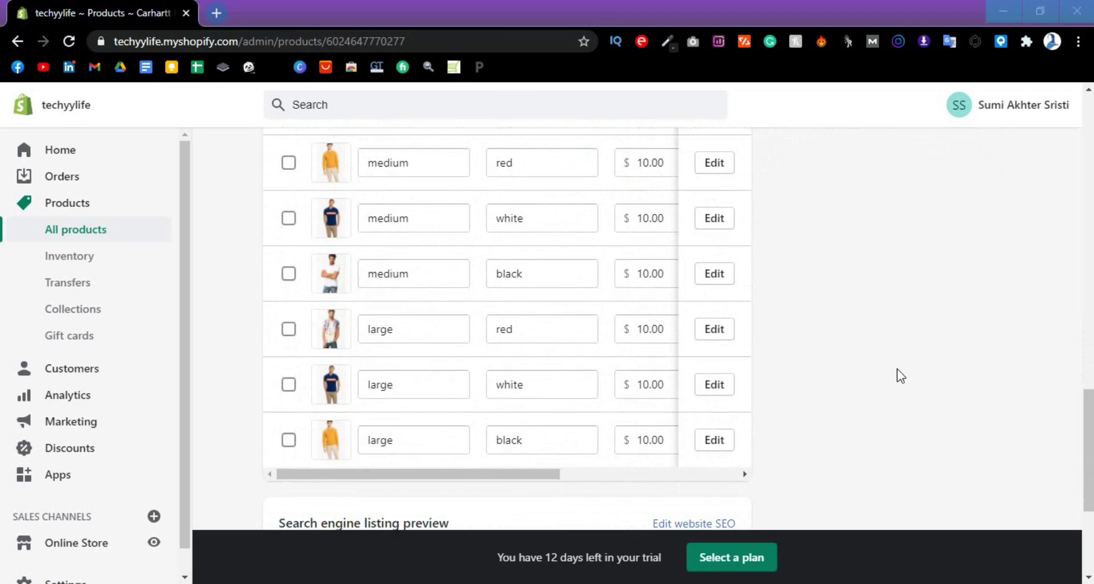
pyautogui.scroll(5, 901, 375)
pyautogui.scroll(-1, 899, 374)
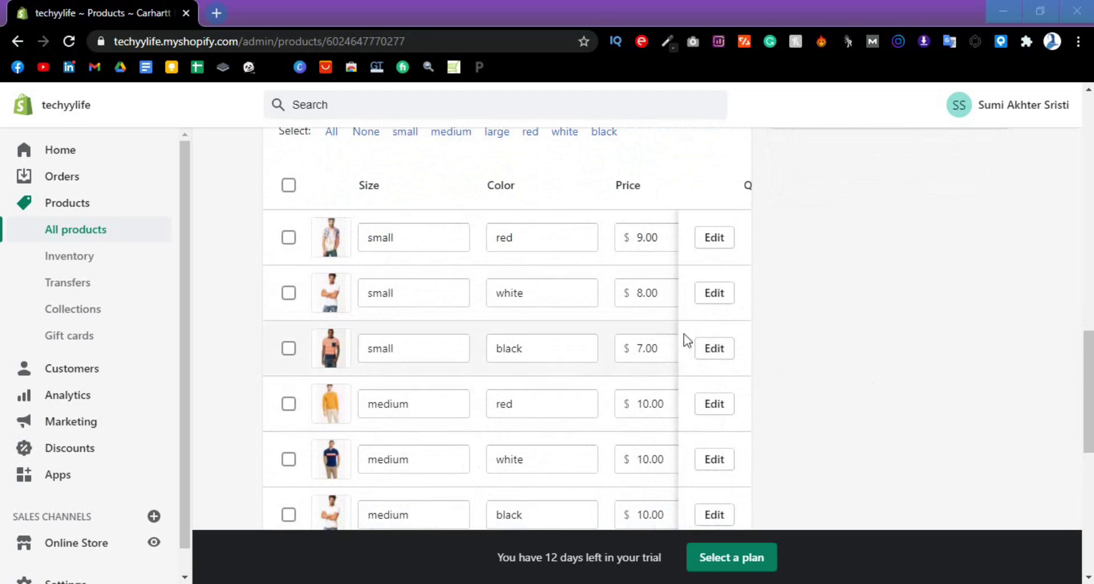
pyautogui.scroll(-1, 797, 436)
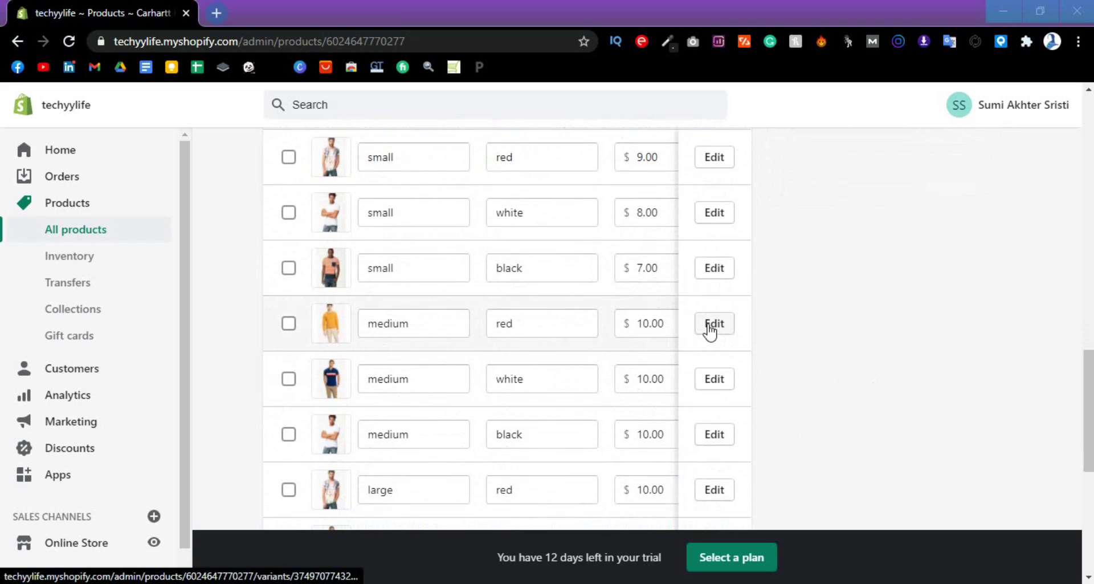
# - Open the medium / red variant, review its options, pricing and inventory details, and return to the product
pyautogui.click(712, 322)
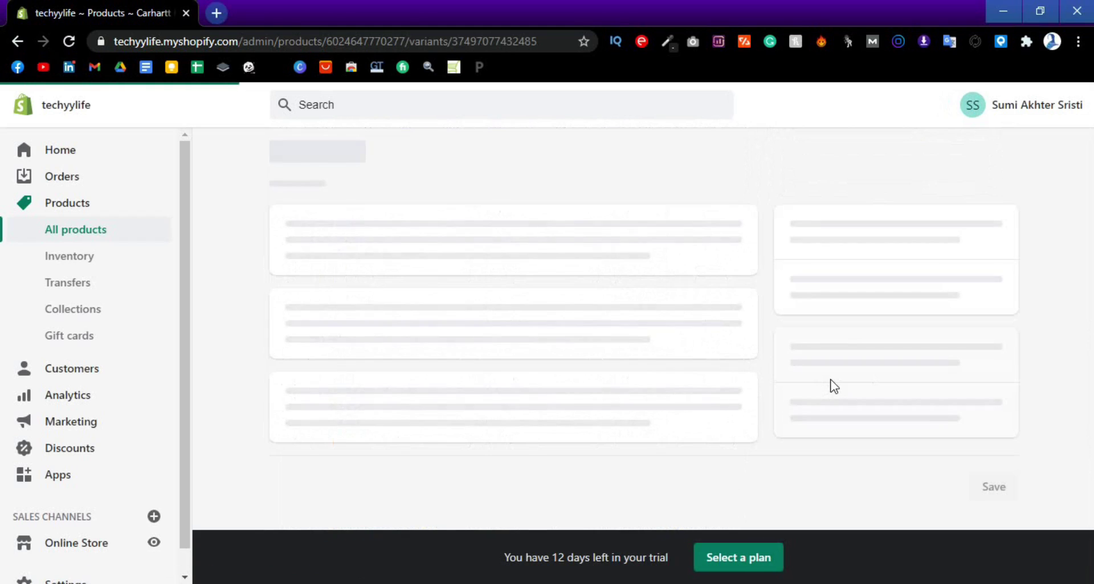
pyautogui.scroll(-3, 832, 382)
pyautogui.scroll(-3, 833, 383)
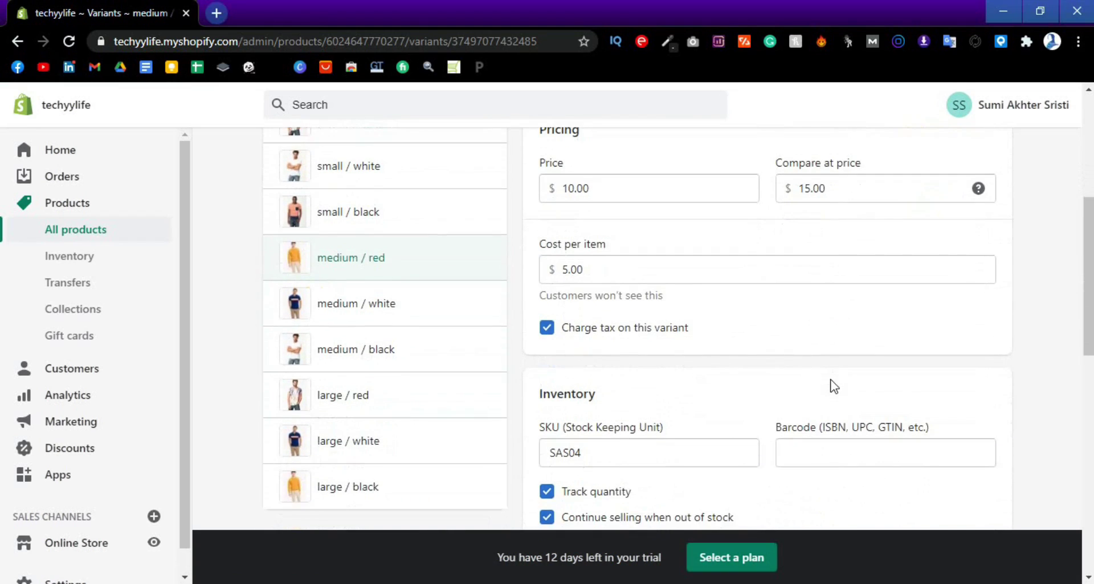
pyautogui.scroll(-3, 708, 332)
pyautogui.scroll(9, 706, 388)
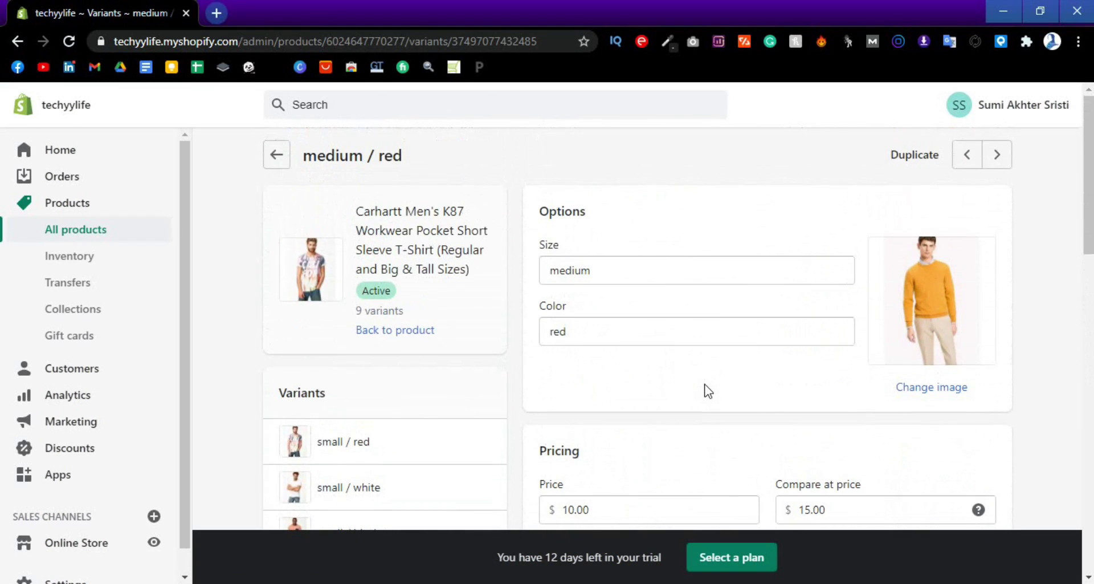
pyautogui.click(277, 155)
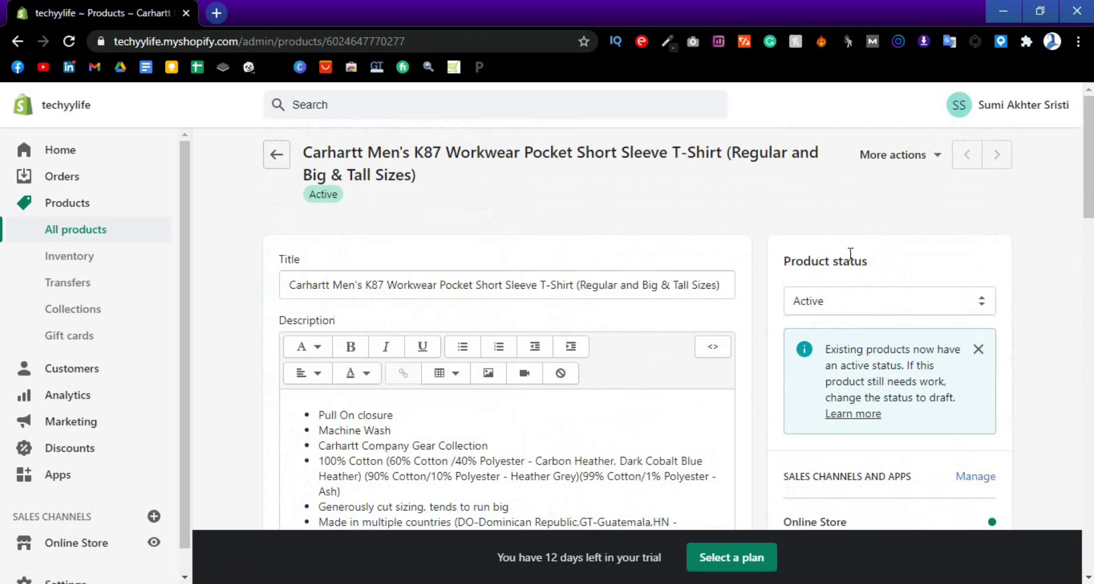
# - Open the T-shirt's online store preview and look over its product page
pyautogui.click(938, 161)
pyautogui.click(889, 223)
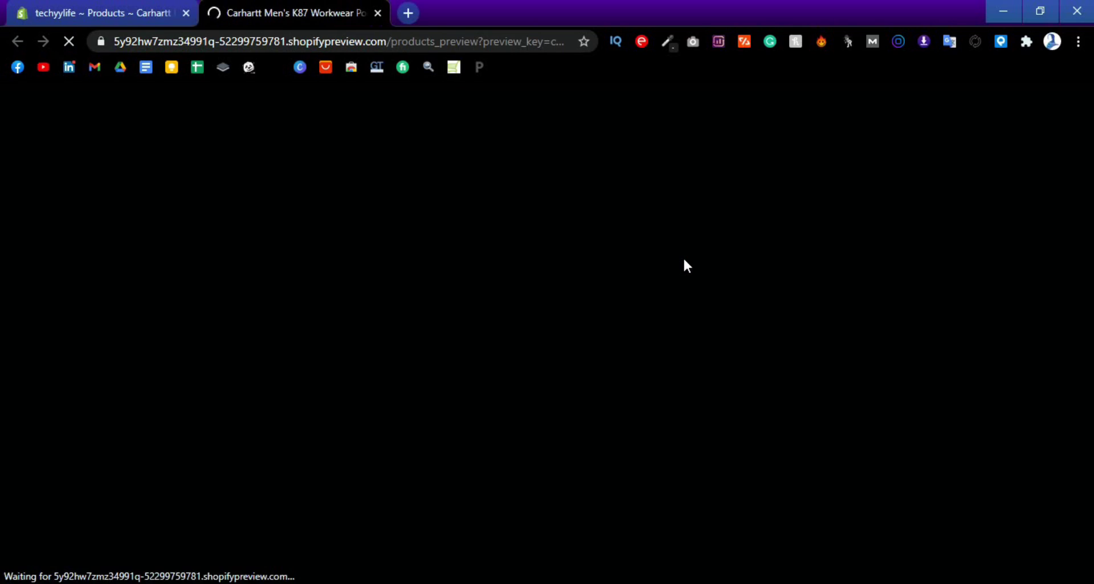
pyautogui.scroll(-3, 685, 258)
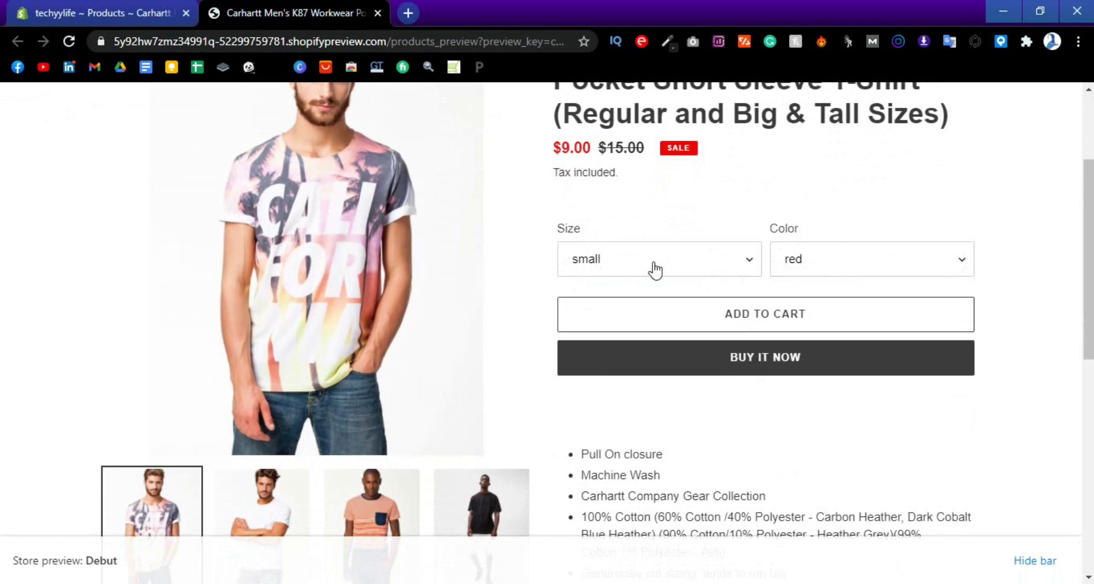
pyautogui.scroll(2, 741, 263)
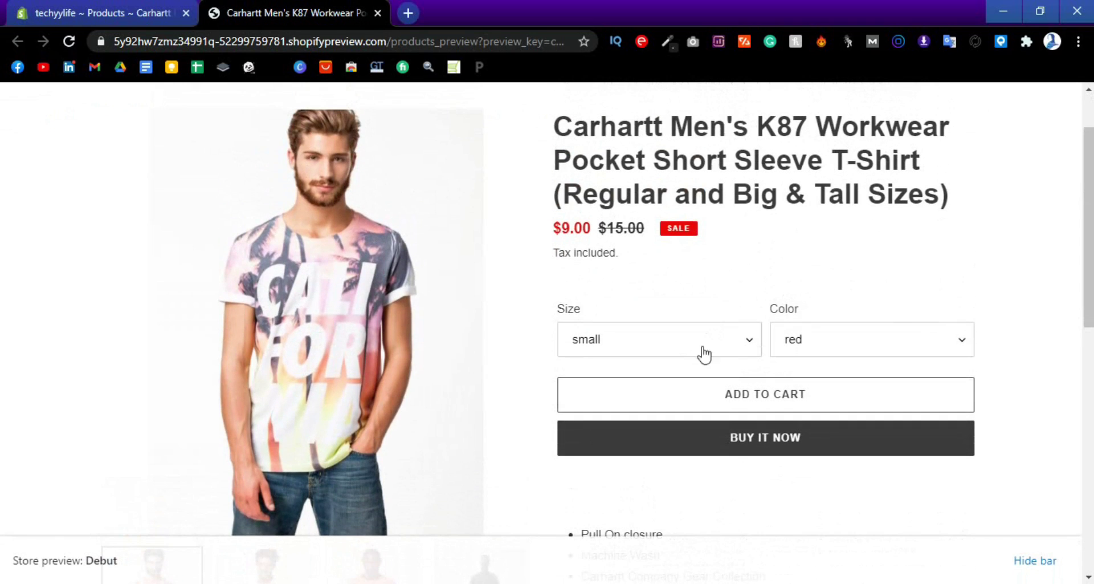
# - Choose size medium and color white in the store preview to view that variant's image and price
pyautogui.click(734, 352)
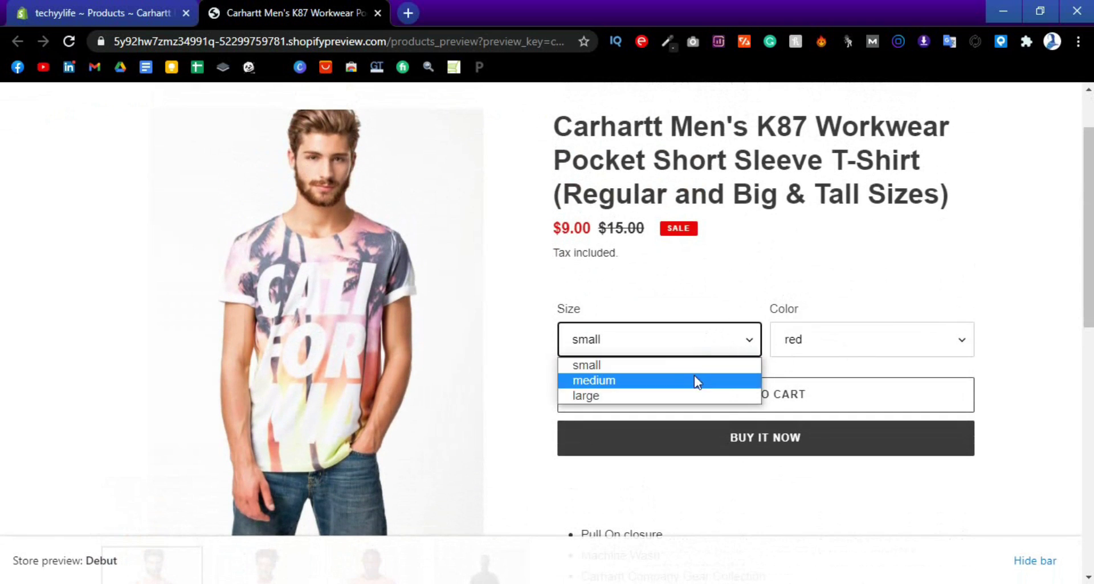
pyautogui.click(696, 379)
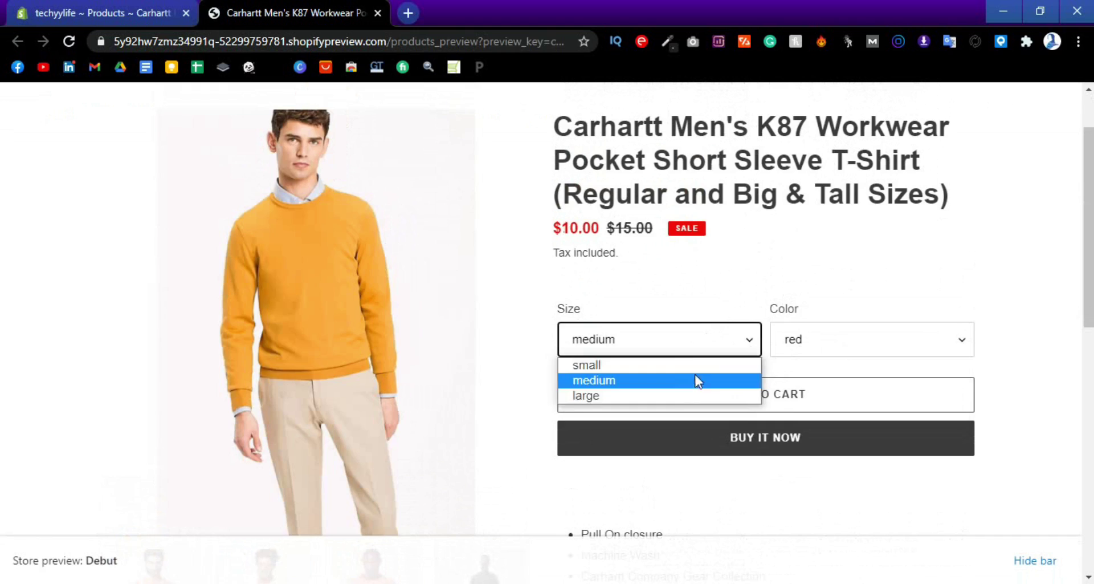
pyautogui.click(860, 351)
pyautogui.click(855, 382)
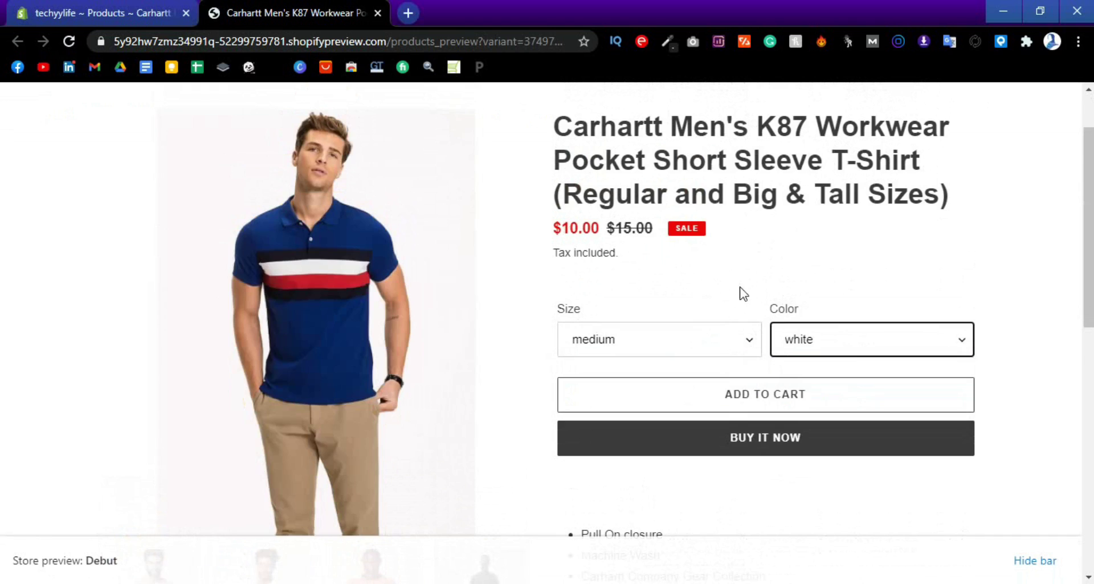
# - Switch the previewed size to large and look through the color options, keeping white
pyautogui.scroll(-1, 740, 293)
pyautogui.click(665, 271)
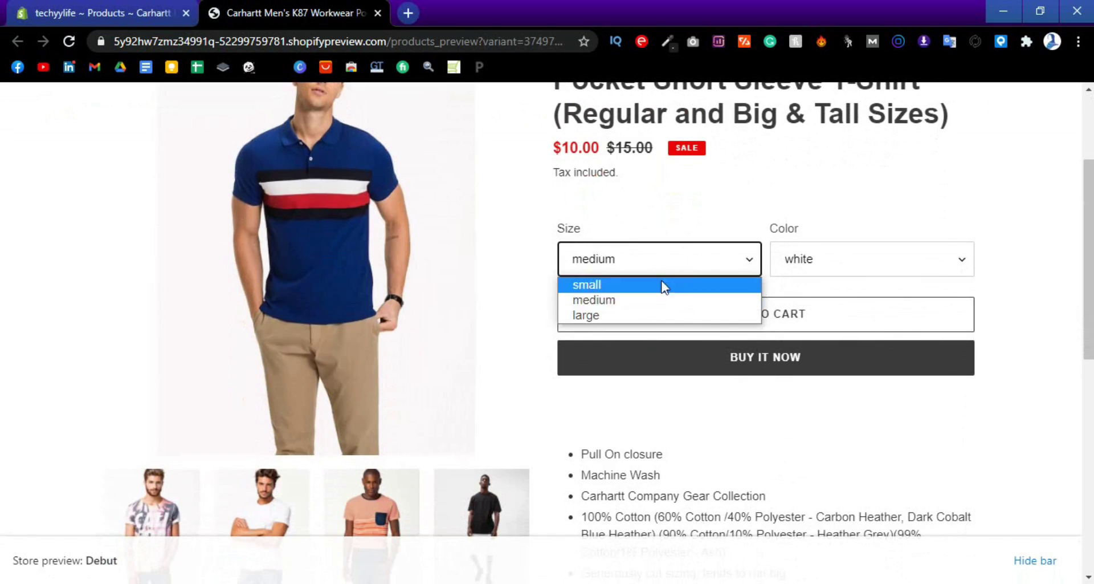
pyautogui.click(699, 315)
pyautogui.click(820, 272)
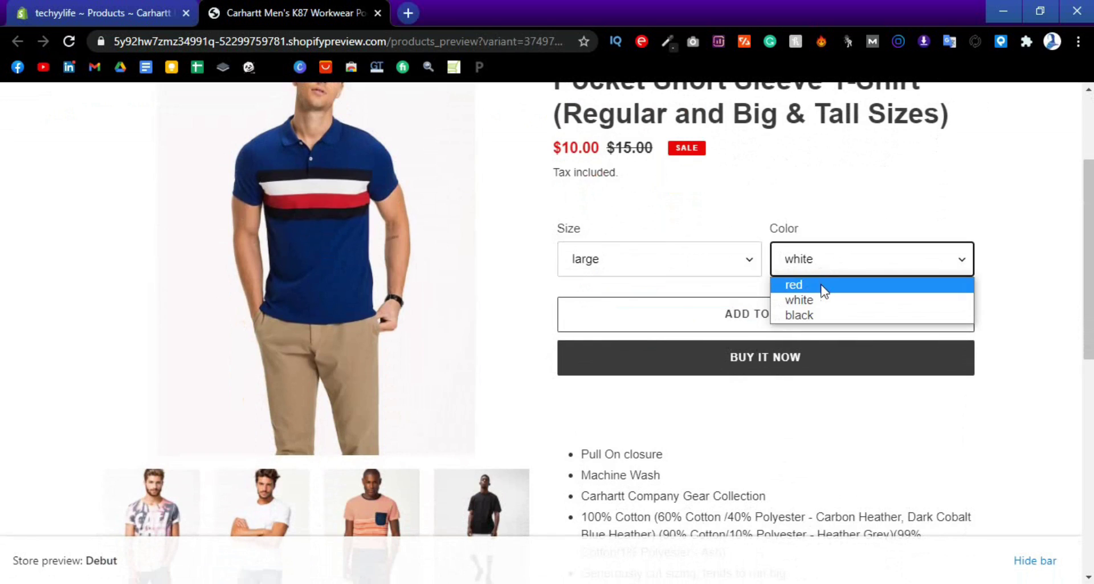
pyautogui.click(713, 440)
# - View the product's gallery images one after another in the store preview, ending on the white T-shirt
pyautogui.scroll(-5, 710, 441)
pyautogui.click(351, 245)
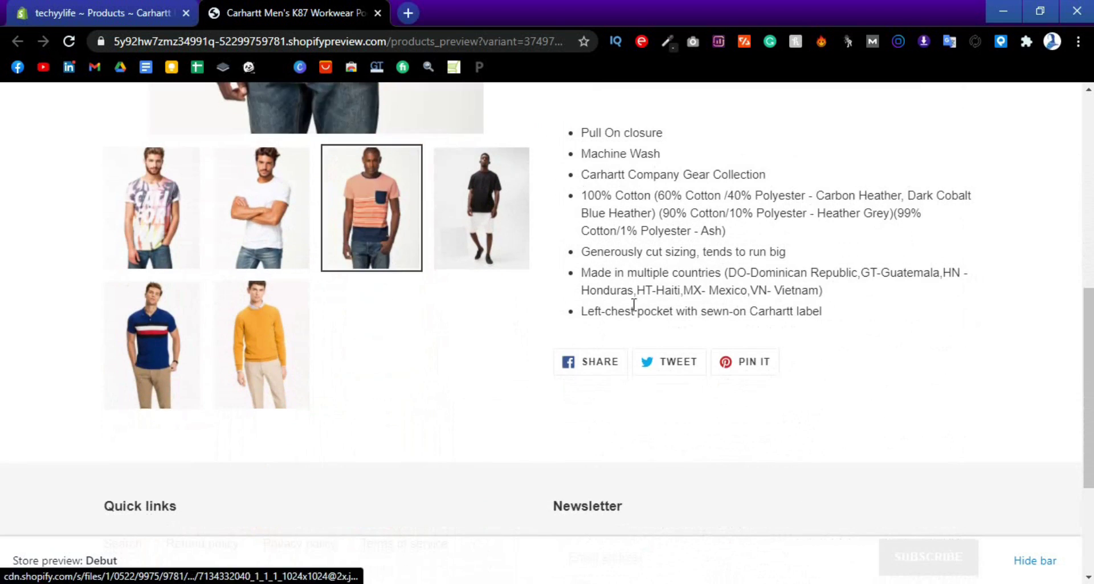
pyautogui.scroll(4, 480, 413)
pyautogui.click(480, 414)
pyautogui.scroll(3, 572, 398)
pyautogui.scroll(-6, 572, 394)
pyautogui.click(285, 442)
pyautogui.click(153, 425)
pyautogui.click(162, 337)
pyautogui.click(262, 316)
pyautogui.scroll(5, 655, 388)
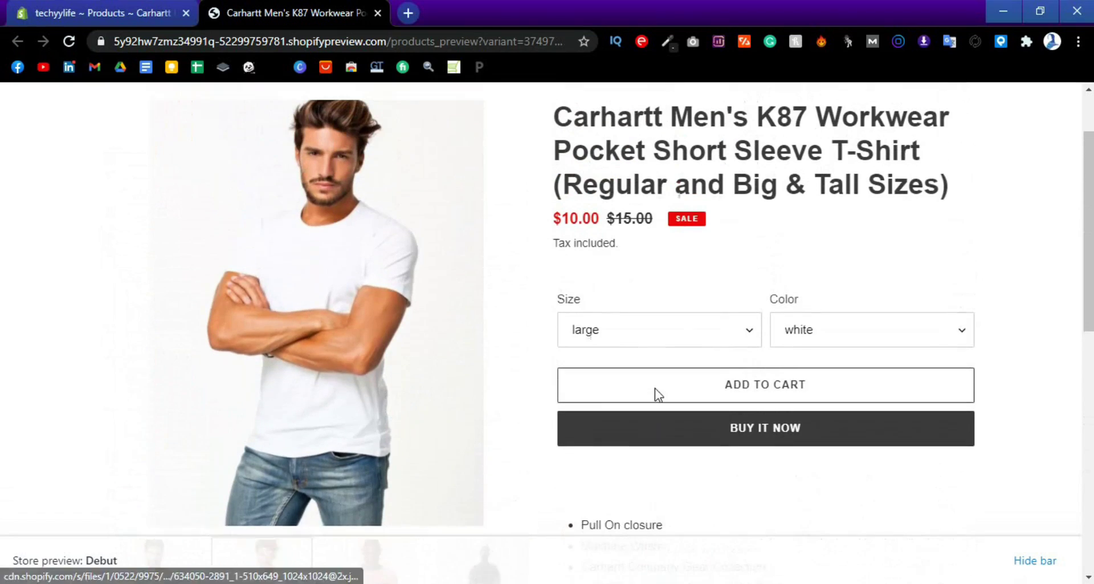
pyautogui.scroll(1, 658, 390)
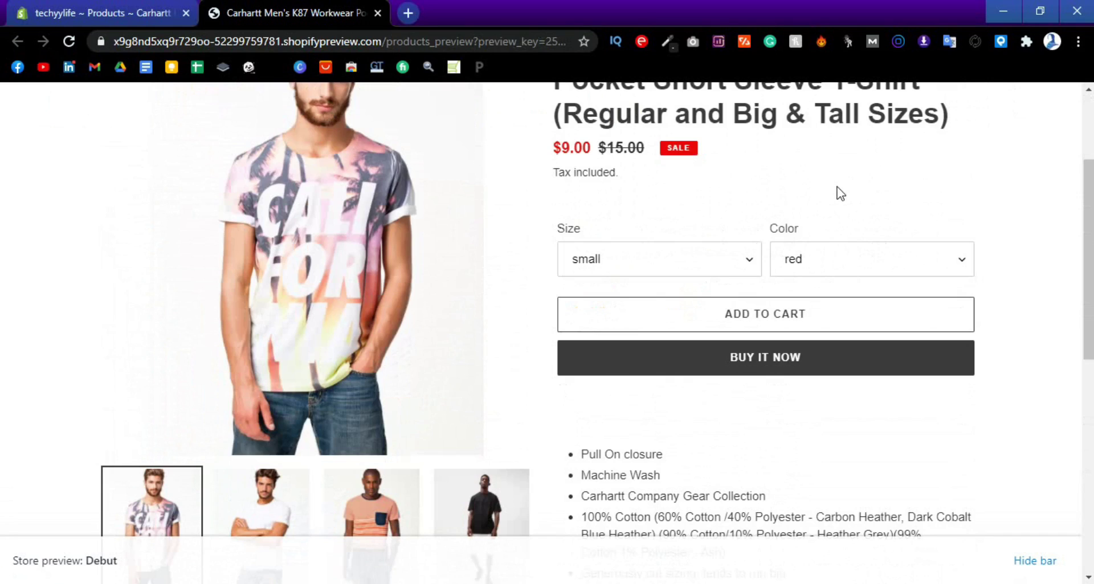
# - Return to the product's admin page and review its media and variants list
pyautogui.click(128, 12)
pyautogui.scroll(-3, 698, 318)
pyautogui.scroll(-1, 698, 318)
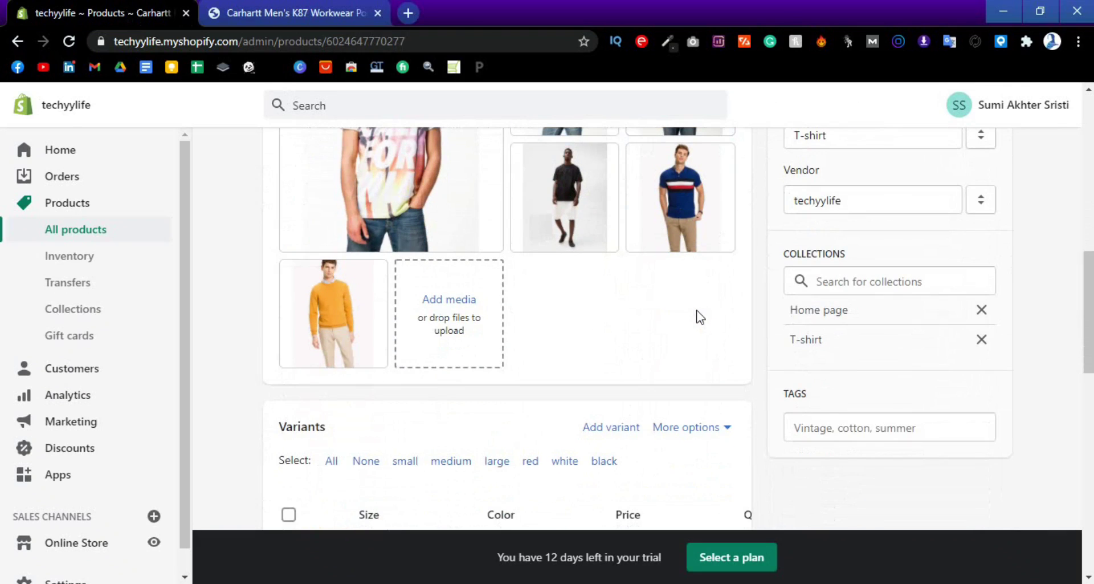
pyautogui.scroll(1, 699, 319)
pyautogui.scroll(-5, 698, 318)
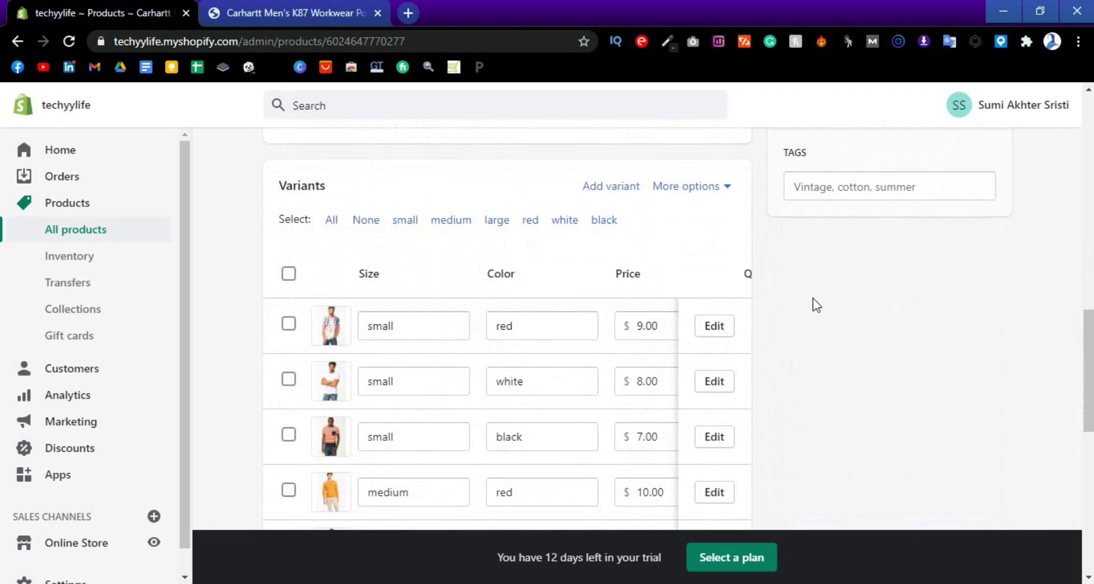
# - Turn off continued selling when out of stock for the small / red variant and save the variant
pyautogui.click(714, 326)
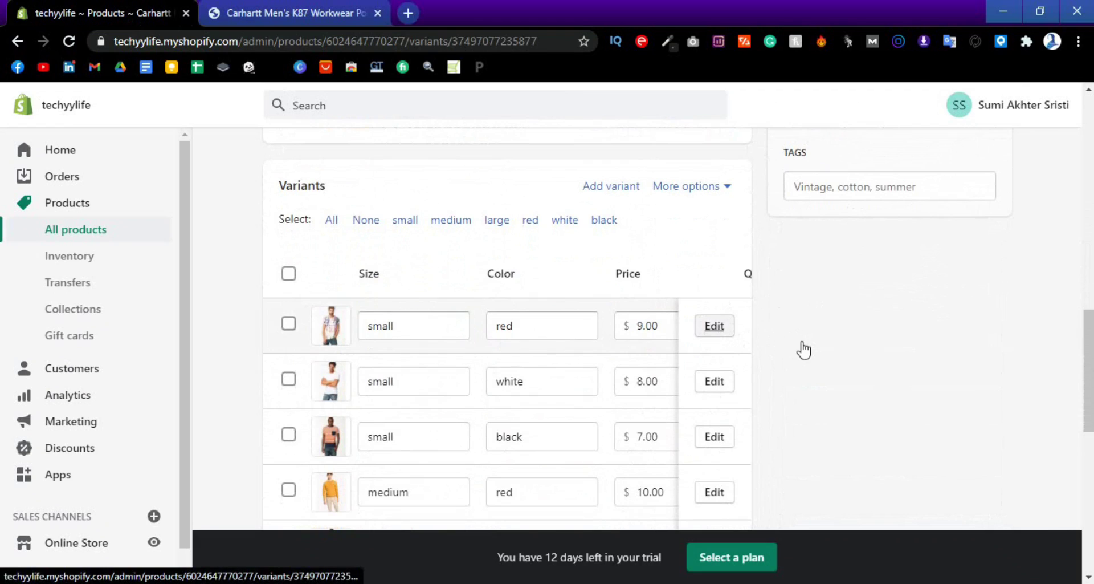
pyautogui.scroll(-6, 802, 341)
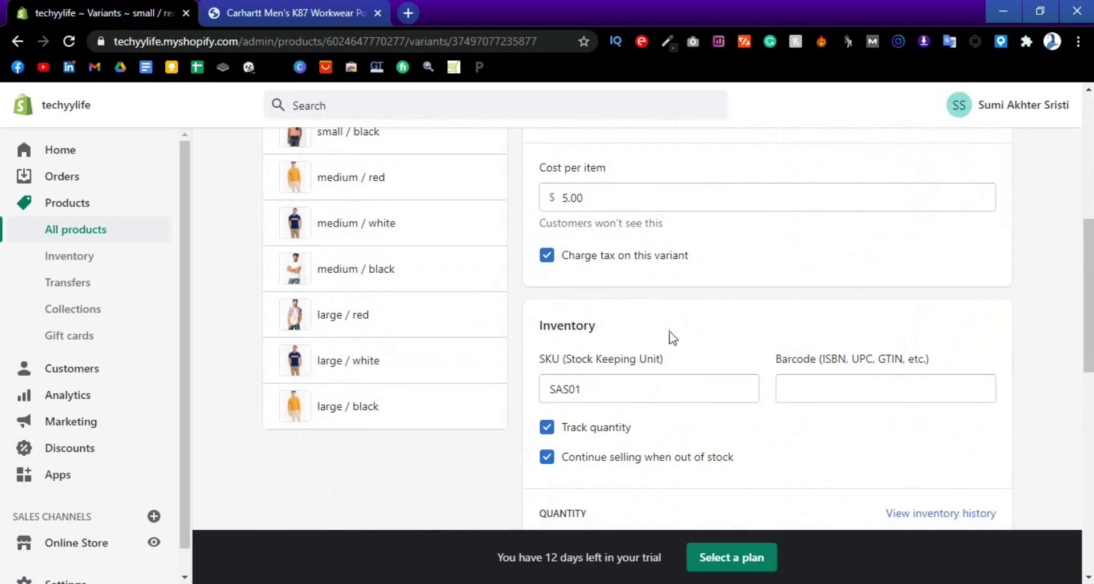
pyautogui.scroll(-3, 592, 289)
pyautogui.click(548, 296)
pyautogui.click(987, 105)
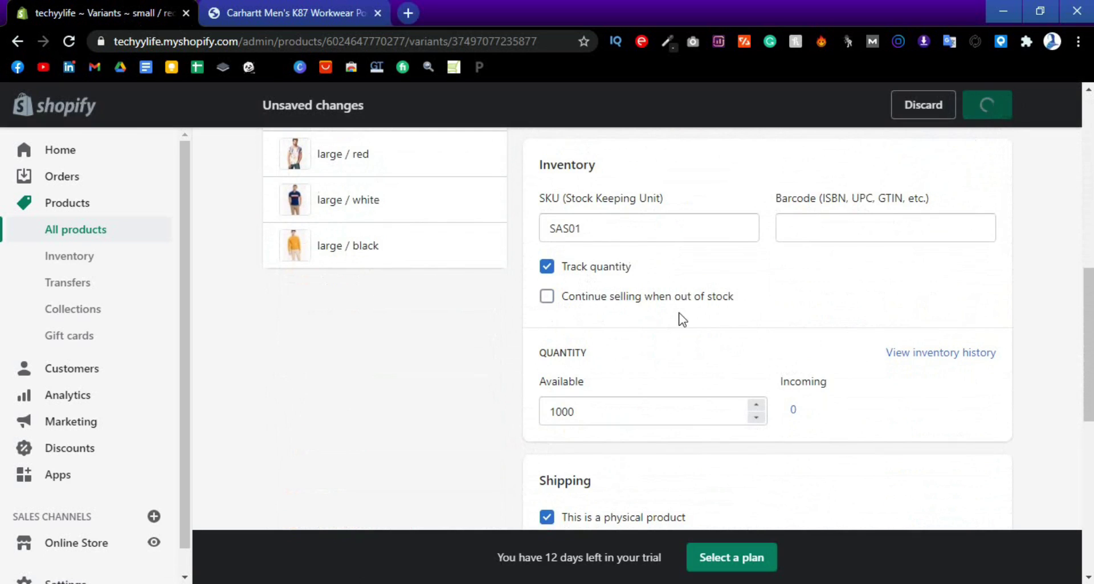
# - Disable continued selling when out of stock for the small / white variant and save it
pyautogui.scroll(10, 679, 317)
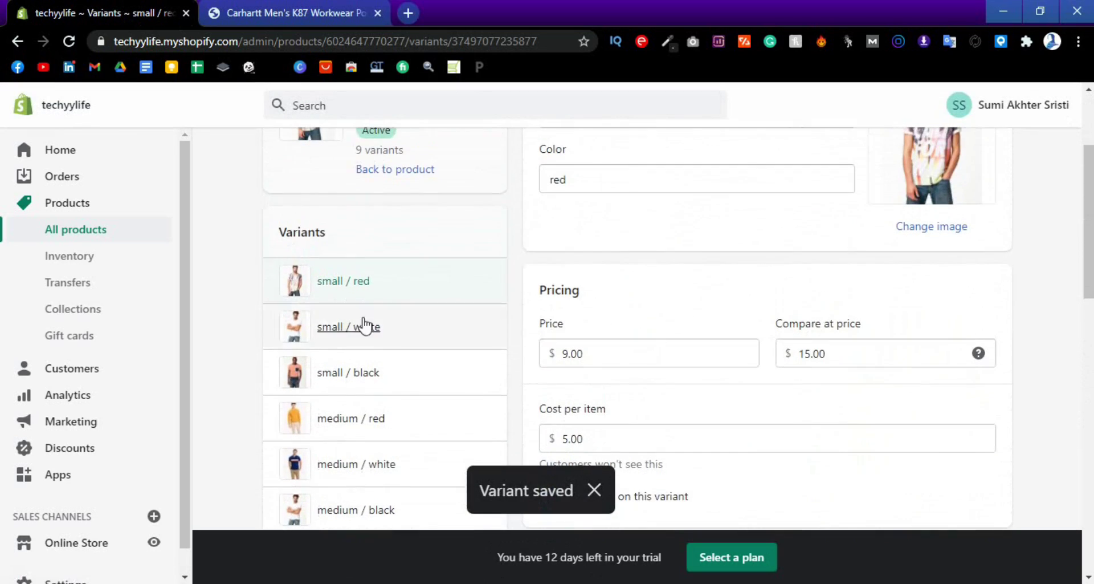
pyautogui.click(338, 334)
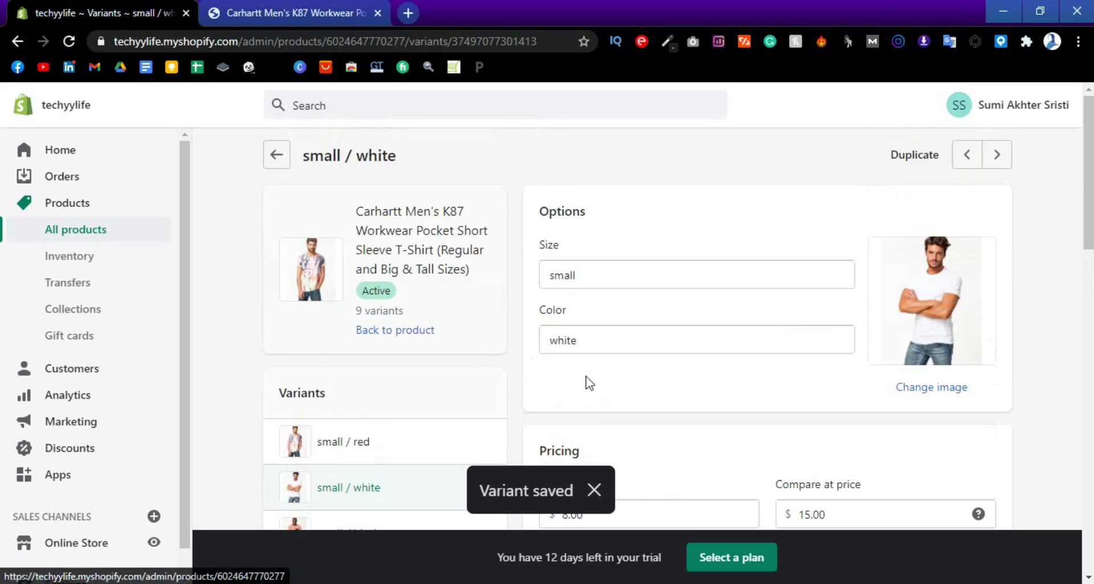
pyautogui.scroll(-10, 604, 376)
pyautogui.click(547, 136)
pyautogui.scroll(4, 592, 243)
pyautogui.click(992, 107)
# - Disable continued selling when out of stock for the small / black variant and save it
pyautogui.scroll(3, 627, 346)
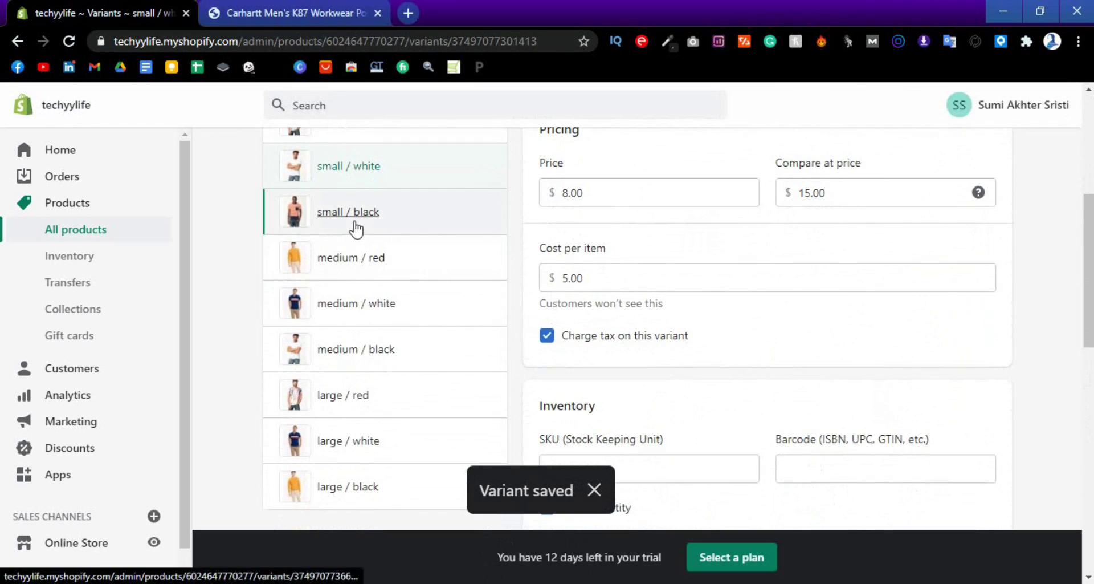
pyautogui.scroll(-10, 781, 399)
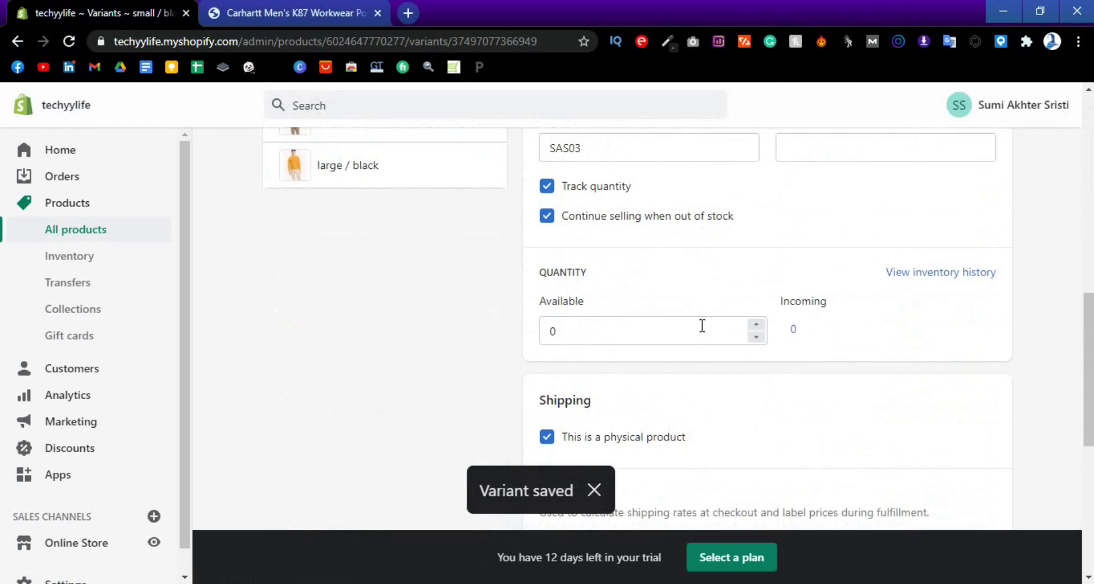
pyautogui.click(547, 217)
pyautogui.click(997, 107)
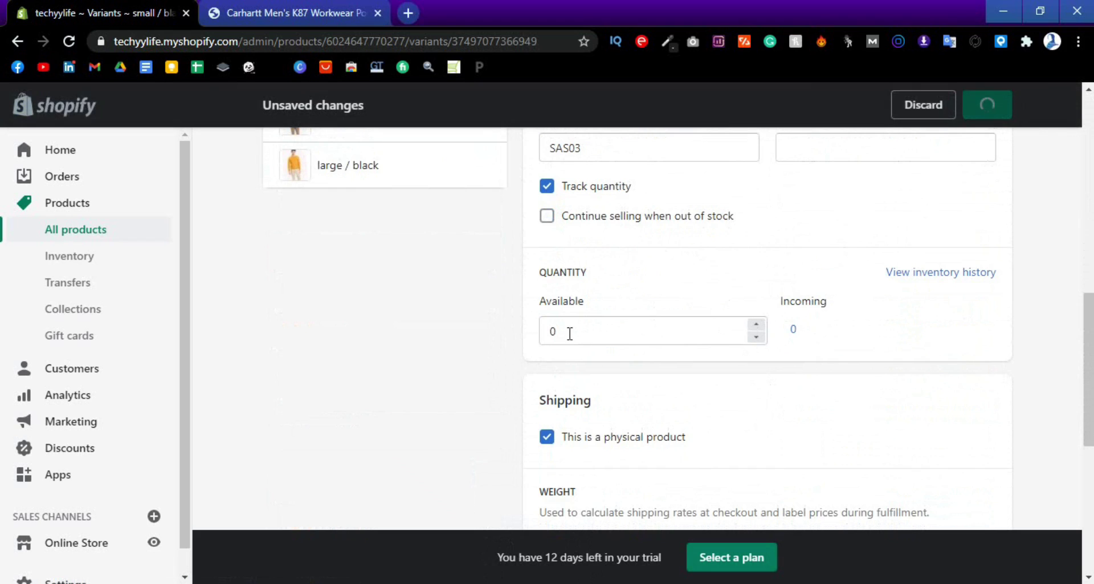
# - Return from the small / black variant to the T-shirt's product page and open its storefront preview
pyautogui.scroll(4, 570, 333)
pyautogui.scroll(4, 570, 333)
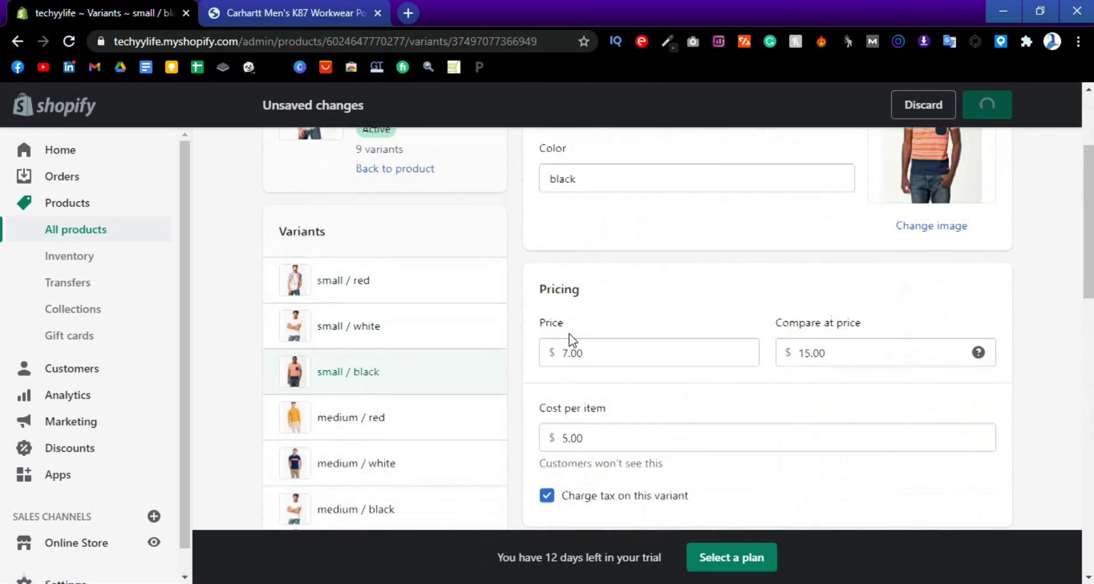
pyautogui.scroll(3, 569, 342)
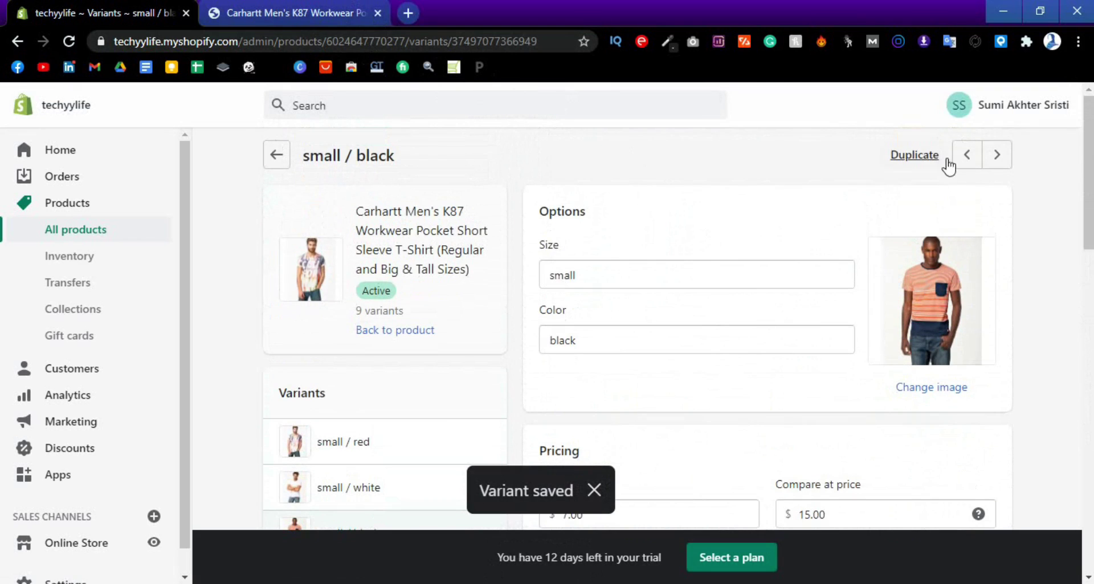
pyautogui.click(269, 164)
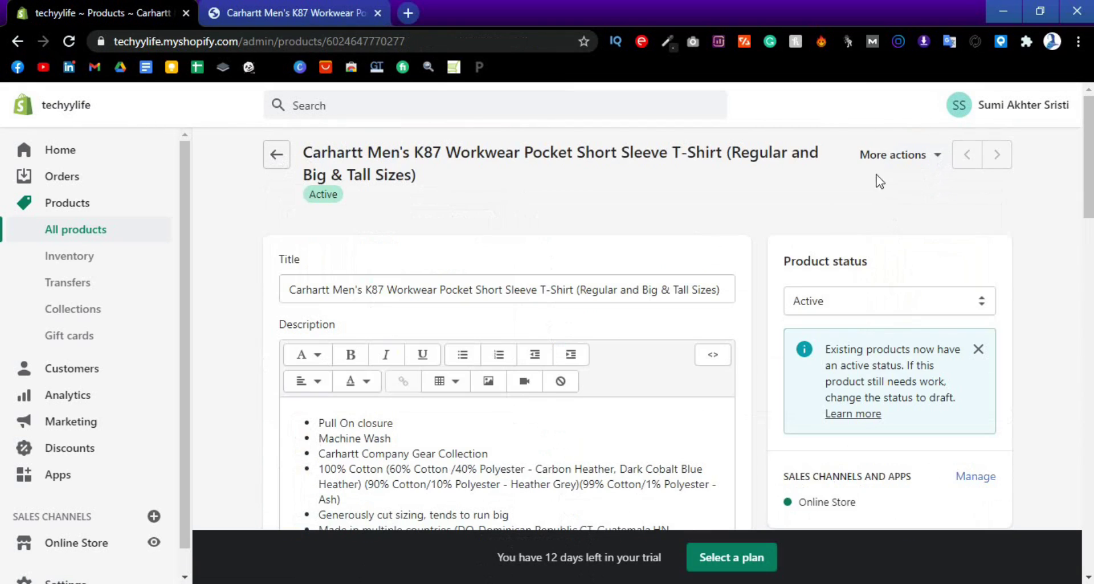
pyautogui.click(939, 161)
pyautogui.click(896, 224)
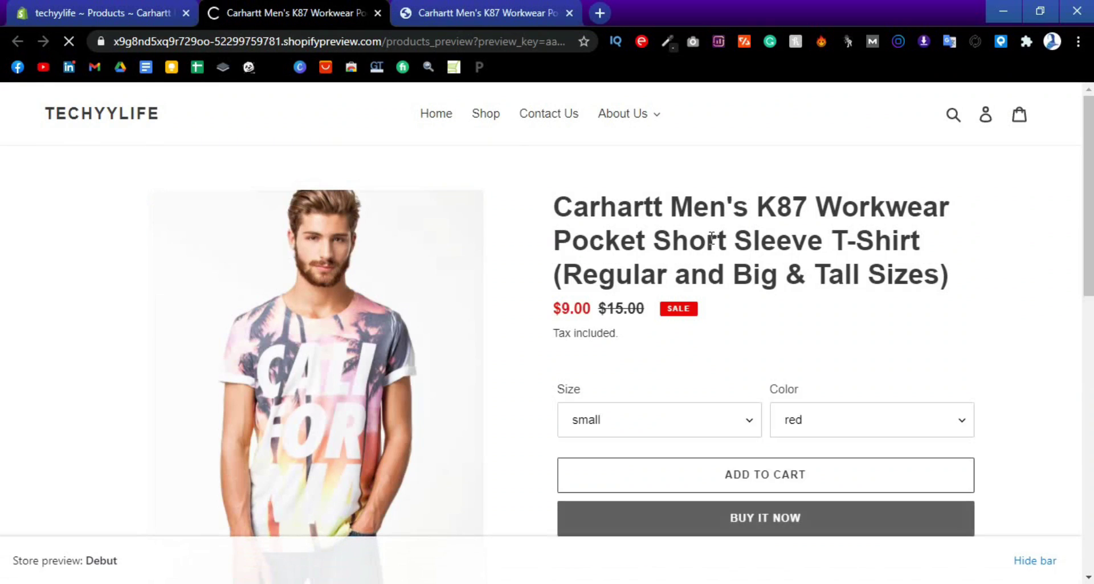
# - Choose size medium and color white in the new preview, view the variant's image and price, and open the size options
pyautogui.scroll(-3, 712, 238)
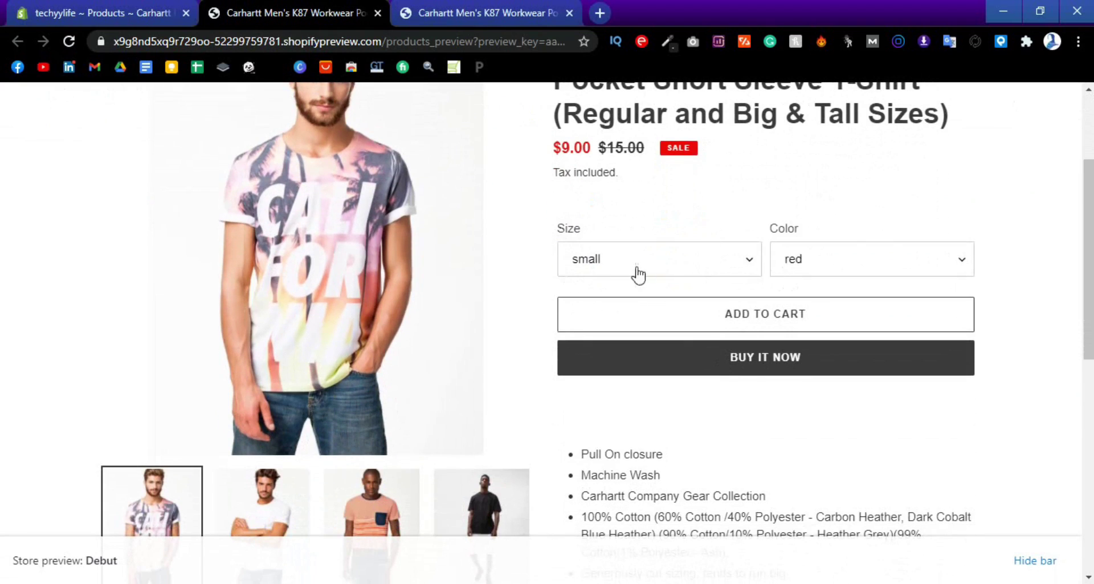
pyautogui.click(694, 269)
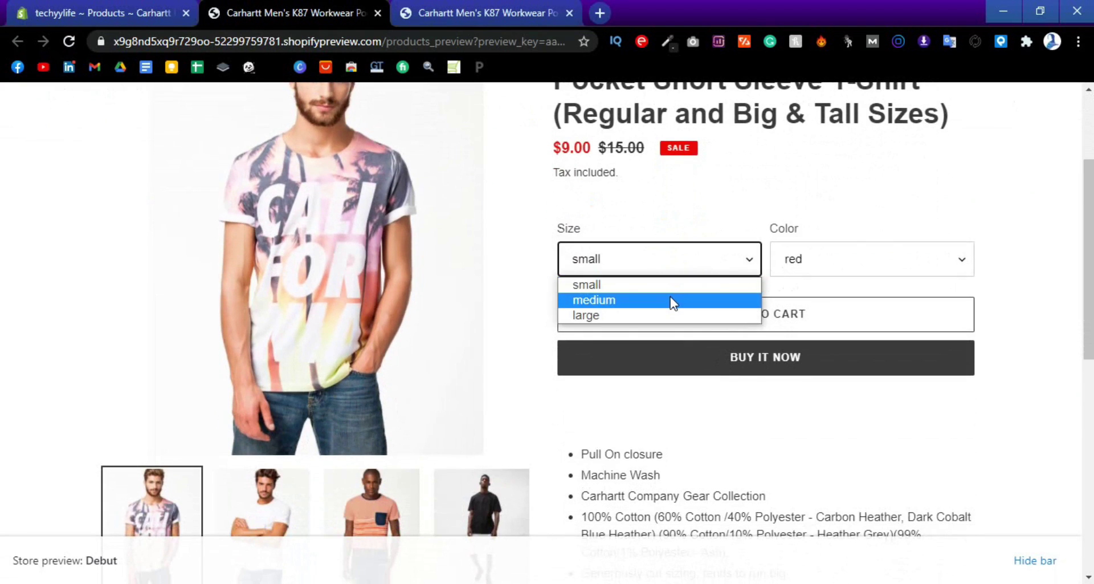
pyautogui.click(674, 300)
pyautogui.click(827, 269)
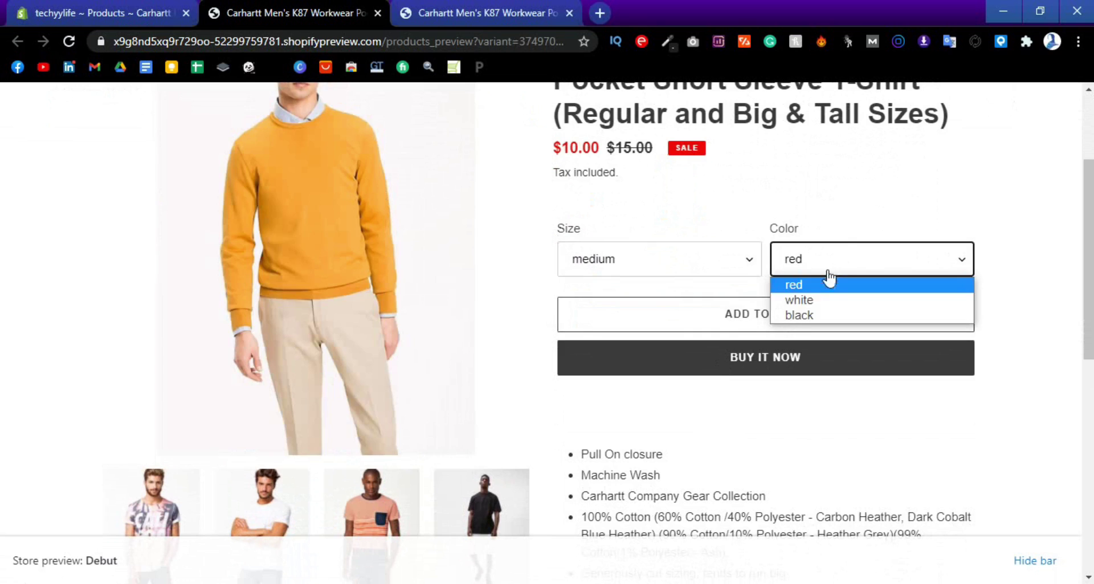
pyautogui.click(828, 301)
pyautogui.scroll(1, 818, 388)
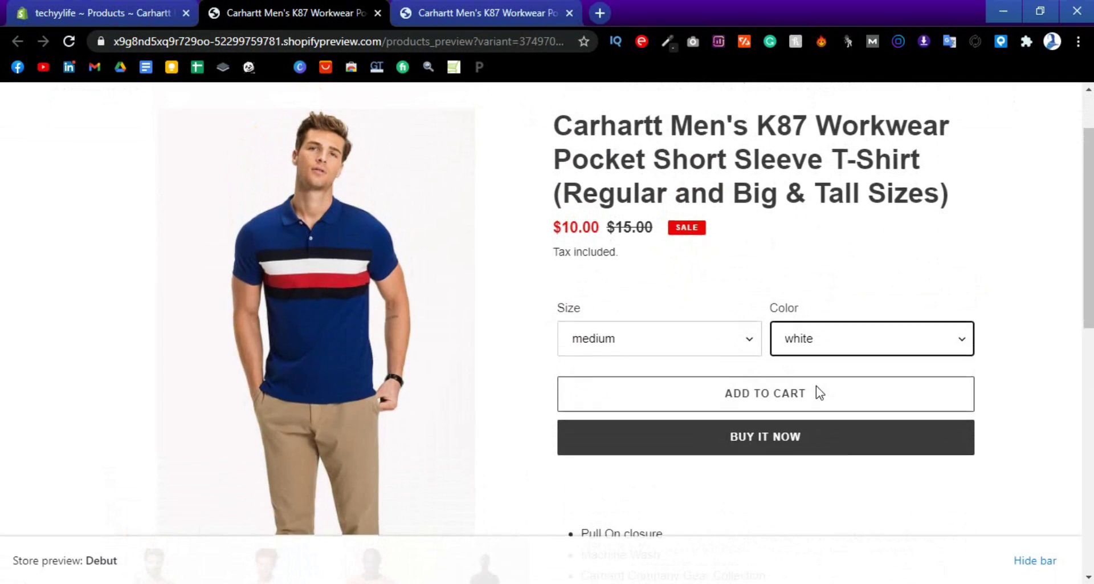
pyautogui.click(692, 343)
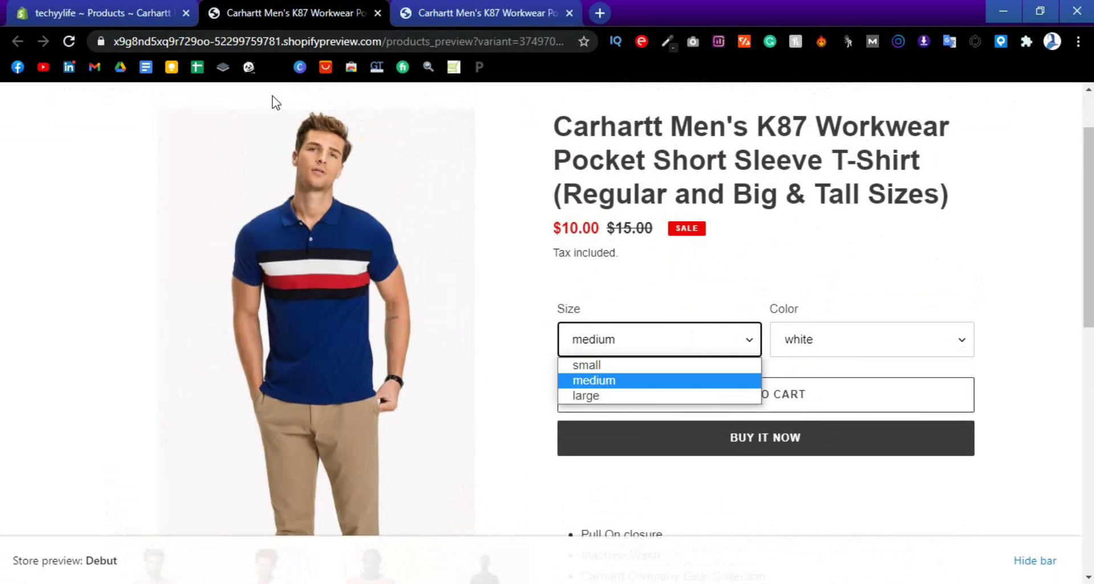
# - Go back to the product's admin page and check the size and color combinations in its variants list
pyautogui.click(156, 11)
pyautogui.scroll(-10, 623, 318)
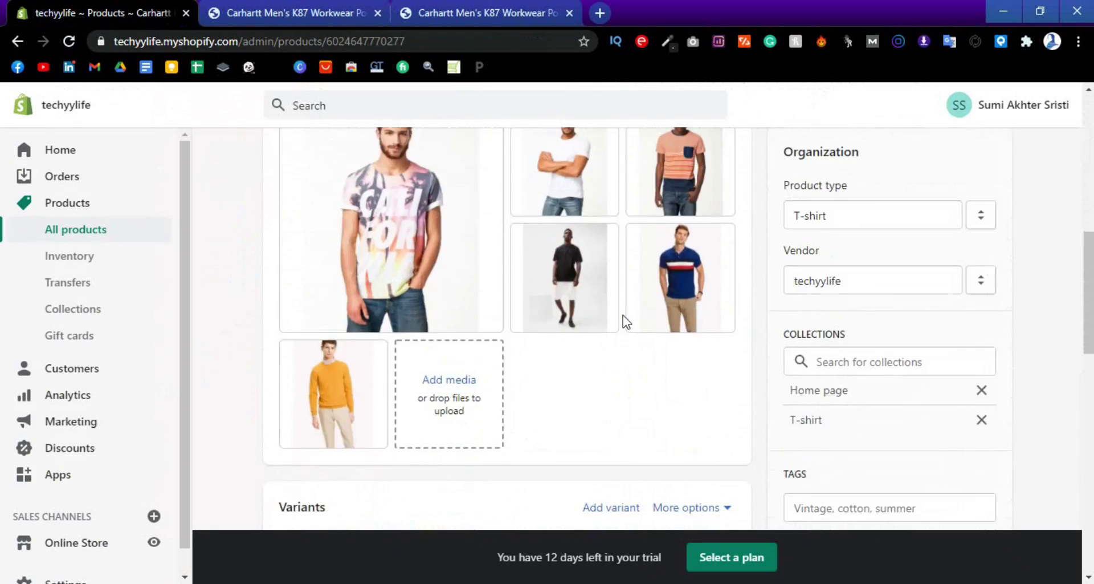
pyautogui.scroll(-1, 624, 319)
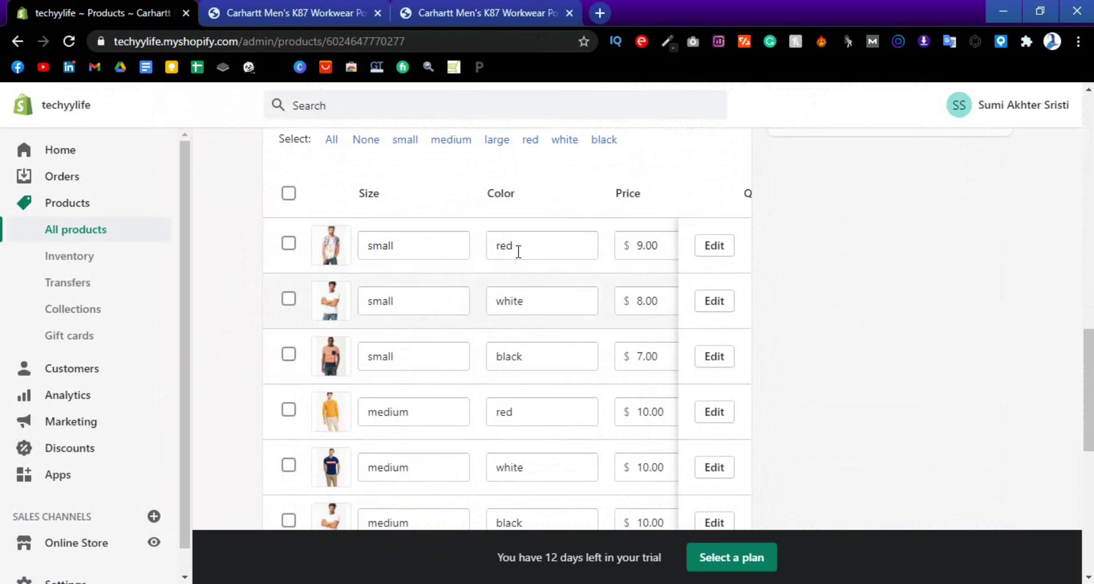
# - Switch the storefront preview to size small, keeping color white, and examine that variant's price and availability
pyautogui.click(340, 13)
pyautogui.click(716, 342)
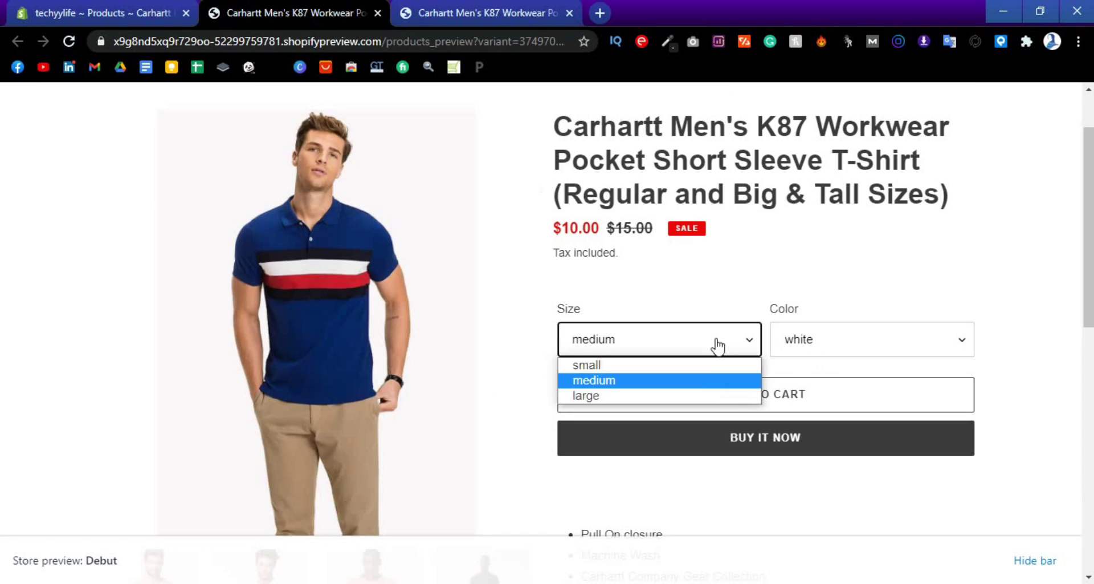
pyautogui.click(696, 365)
pyautogui.scroll(-3, 836, 355)
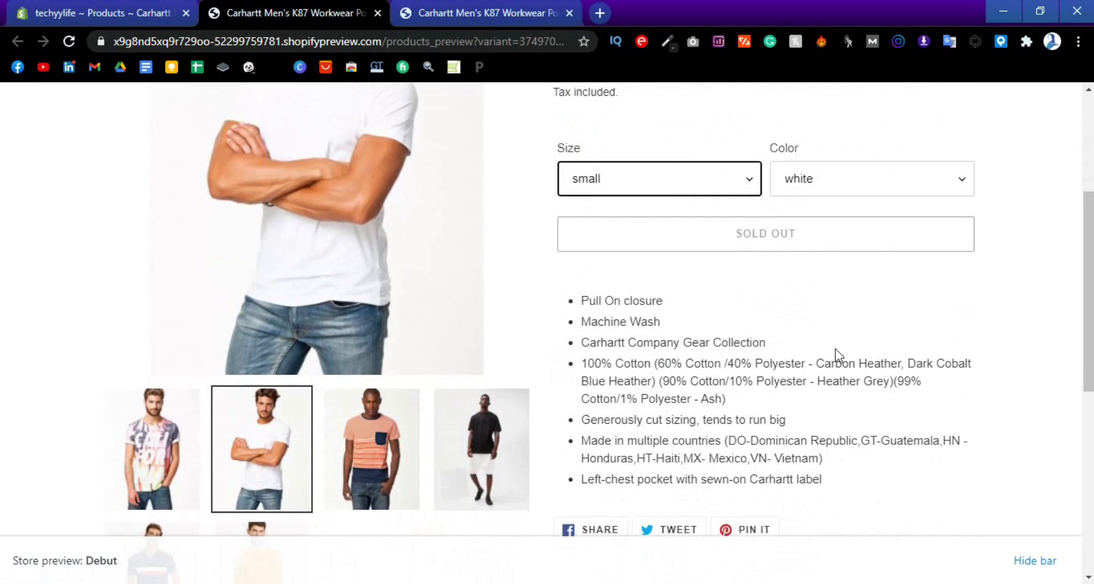
pyautogui.scroll(1, 798, 331)
pyautogui.scroll(1, 772, 313)
pyautogui.scroll(2, 892, 365)
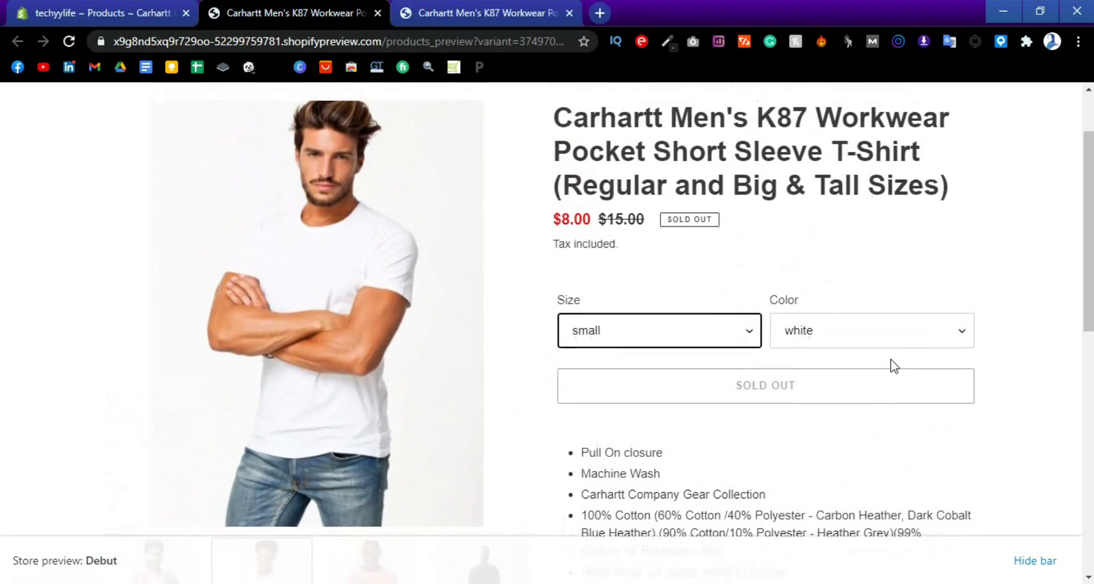
pyautogui.scroll(-1, 894, 364)
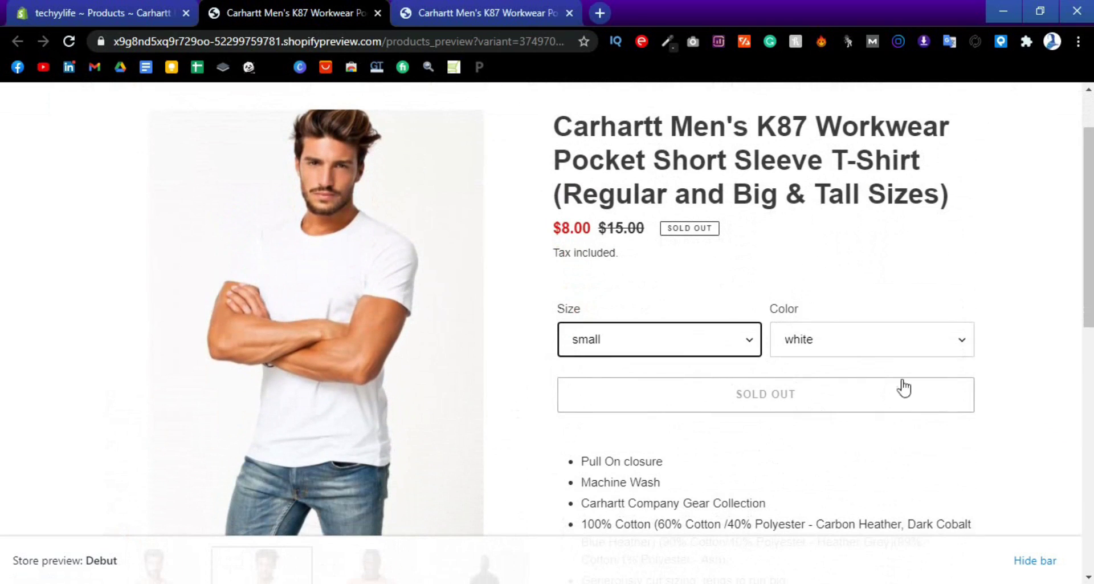
# - Open the small / red variant from the product's admin page, enable continued selling when out of stock and save
pyautogui.click(166, 15)
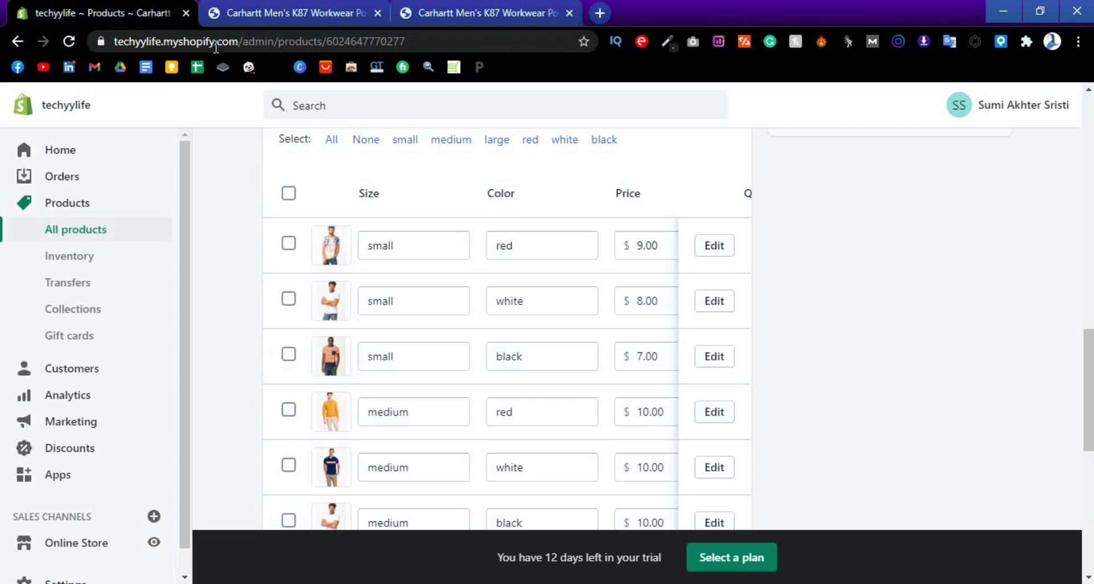
pyautogui.click(716, 250)
pyautogui.scroll(-10, 682, 400)
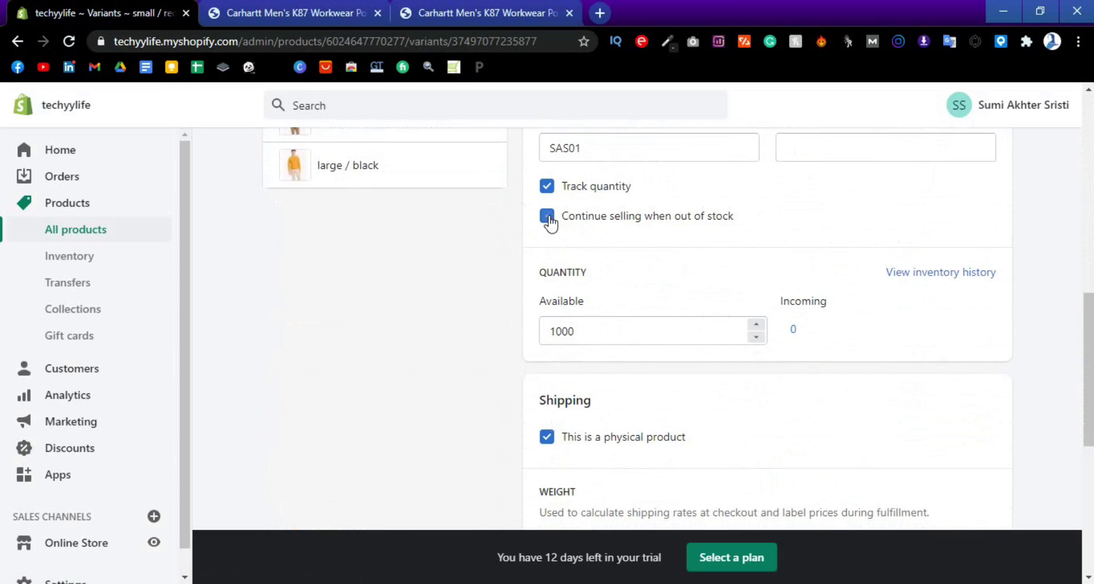
pyautogui.click(548, 220)
pyautogui.click(992, 108)
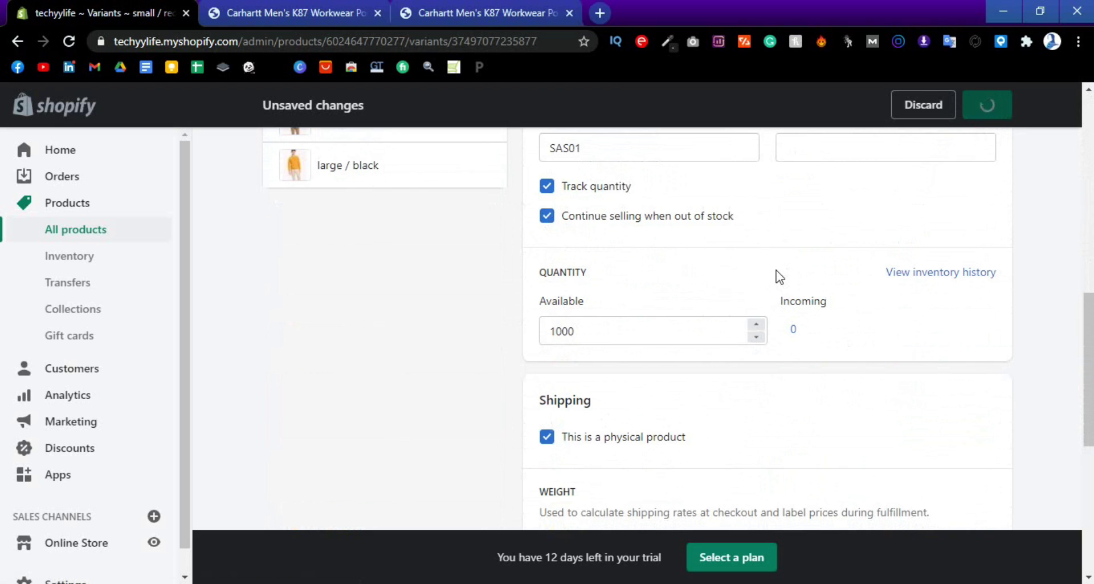
# - Enable continued selling when out of stock for the small / white variant and save it
pyautogui.scroll(7, 777, 276)
pyautogui.click(374, 253)
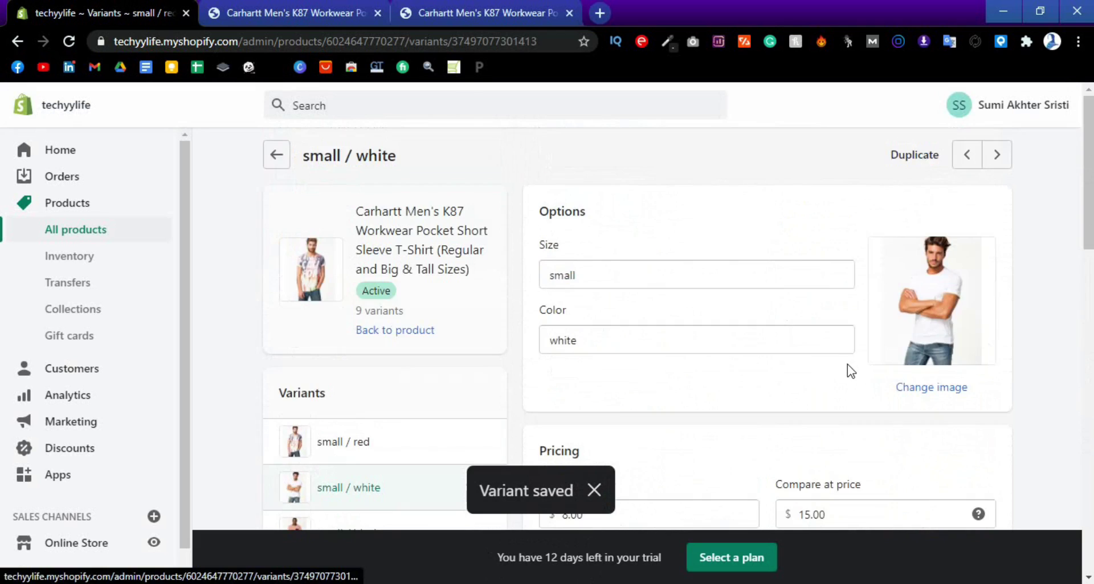
pyautogui.scroll(-5, 849, 368)
pyautogui.scroll(-1, 850, 365)
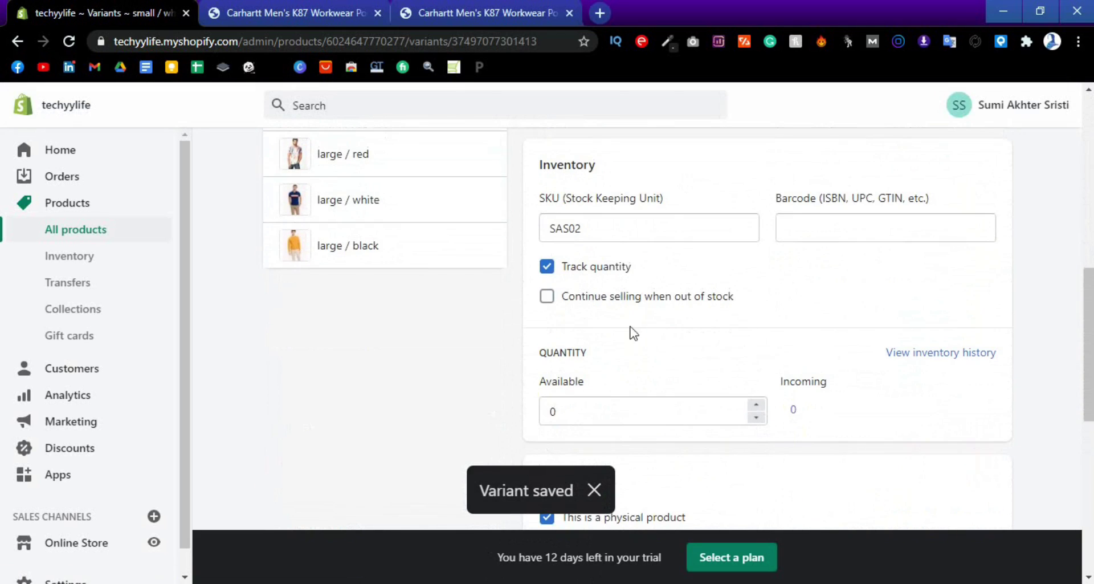
pyautogui.click(549, 297)
pyautogui.click(995, 106)
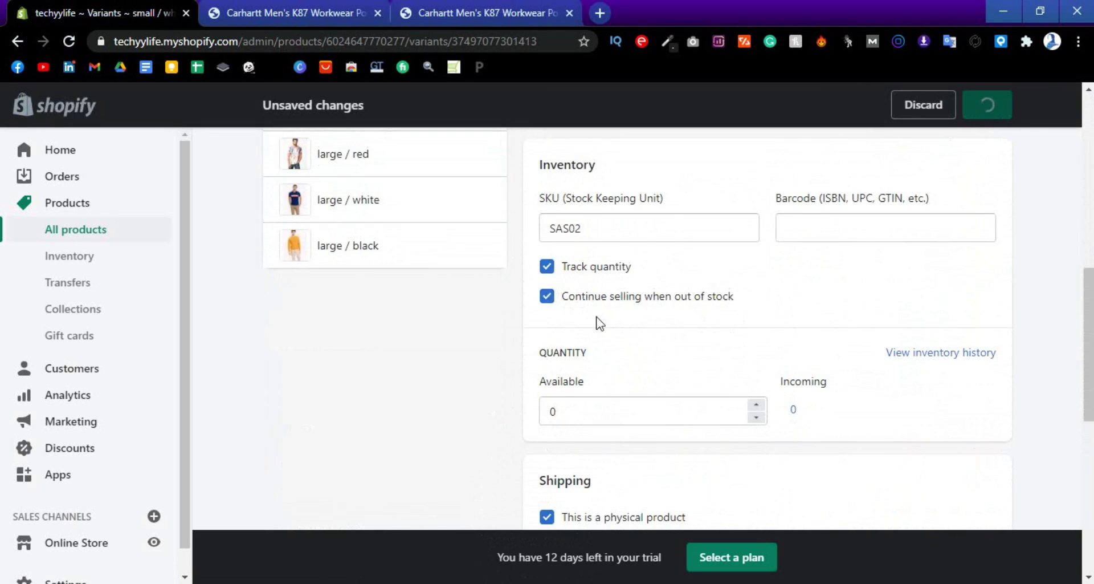
# - Enable continued selling when out of stock for the small / black variant and save it
pyautogui.scroll(7, 596, 321)
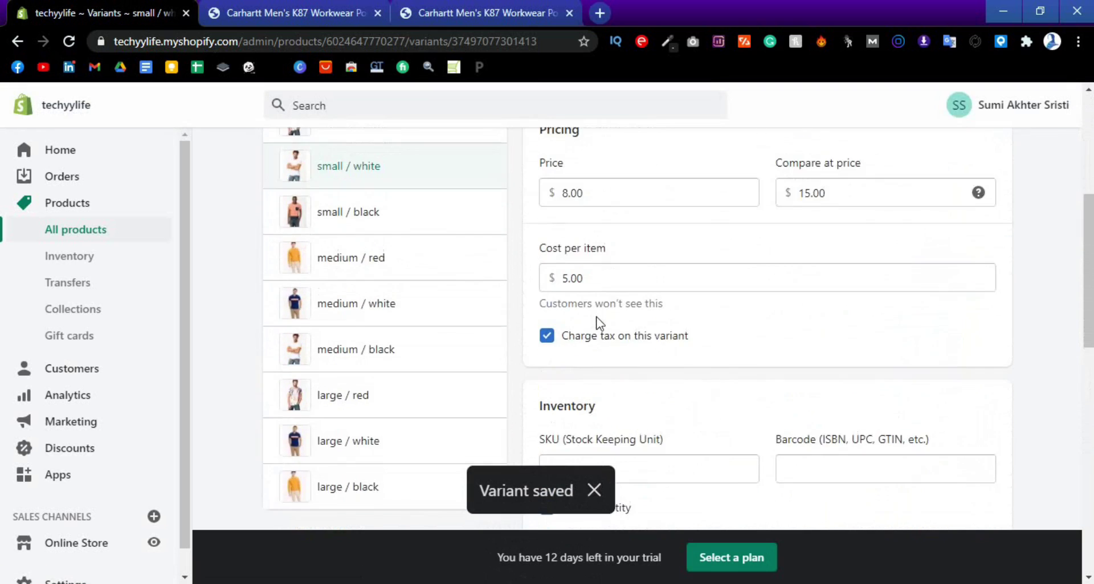
pyautogui.click(374, 373)
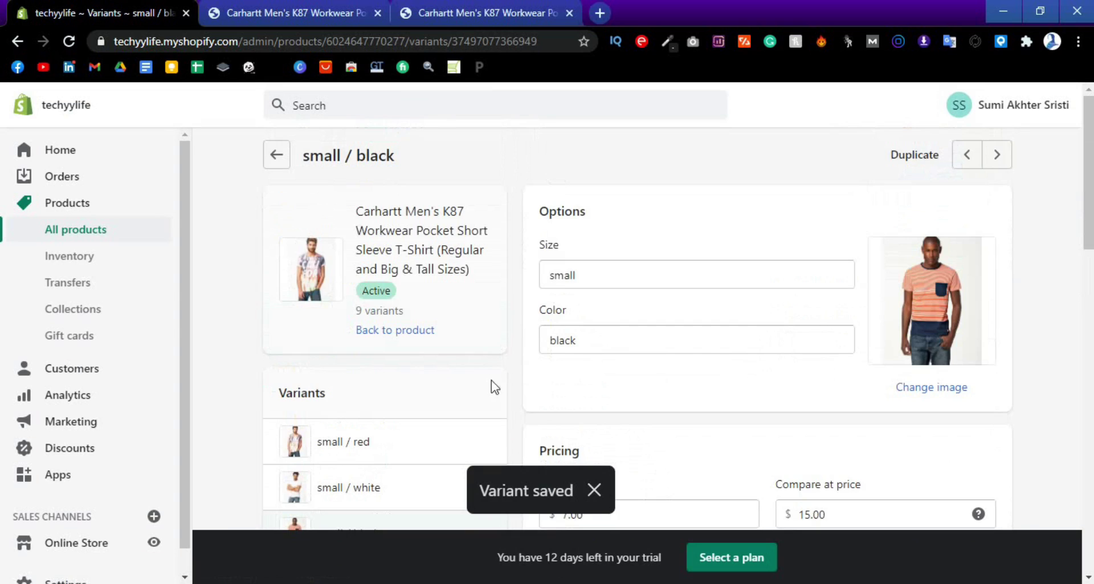
pyautogui.scroll(-8, 557, 359)
pyautogui.click(549, 296)
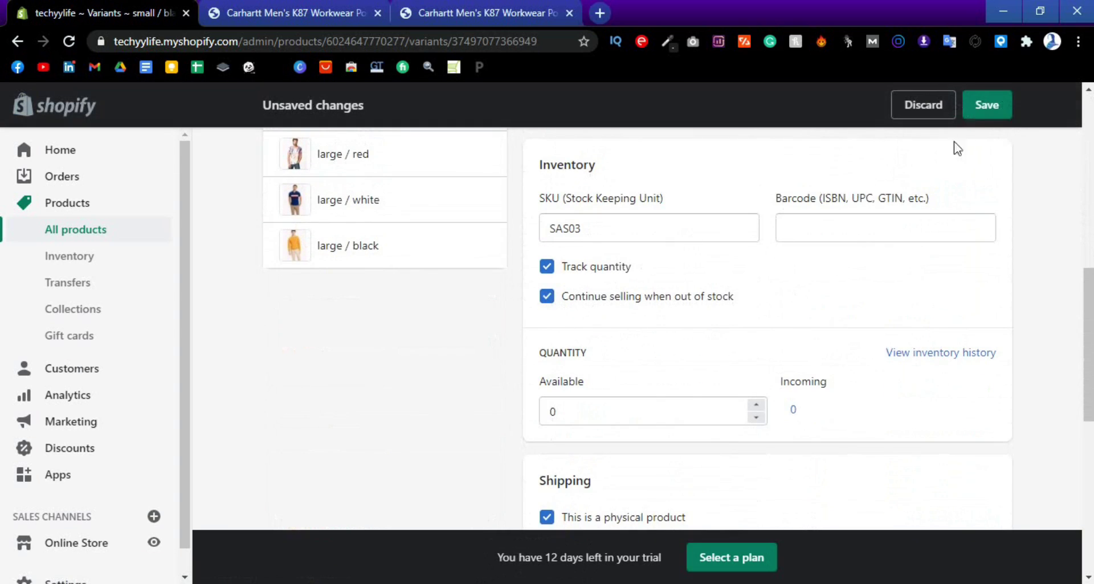
pyautogui.click(987, 105)
# - Return to the storefront preview and check the availability of the small white variant
pyautogui.scroll(7, 777, 371)
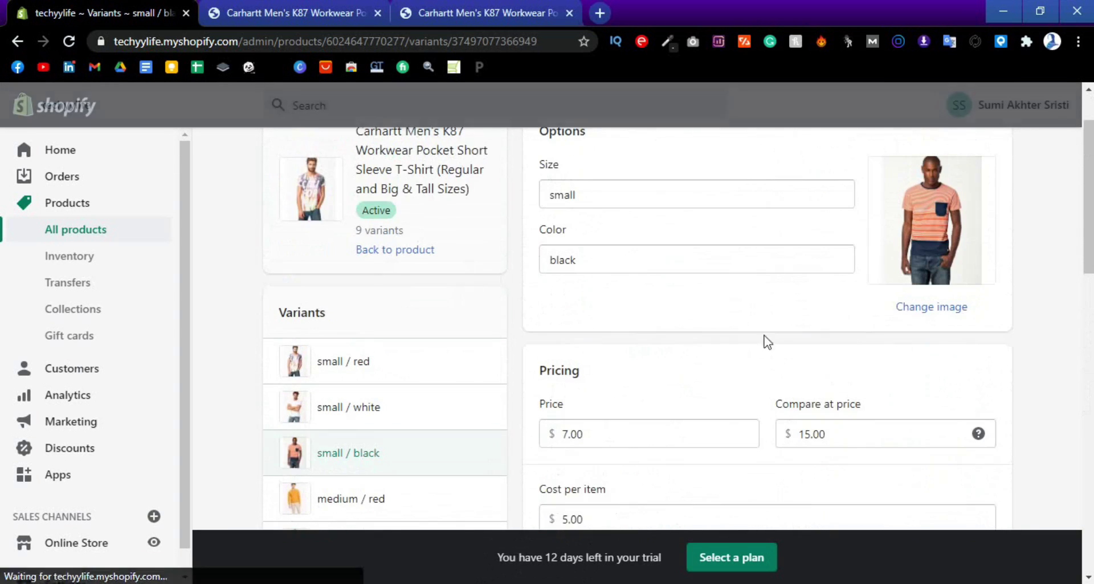
pyautogui.click(330, 12)
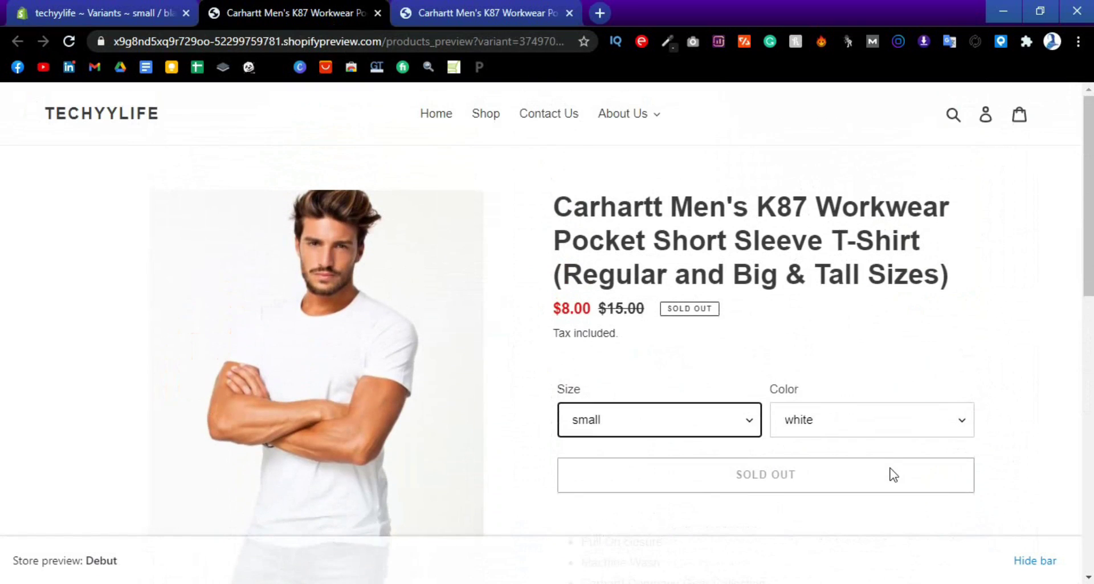
pyautogui.scroll(-3, 893, 472)
pyautogui.scroll(-2, 892, 469)
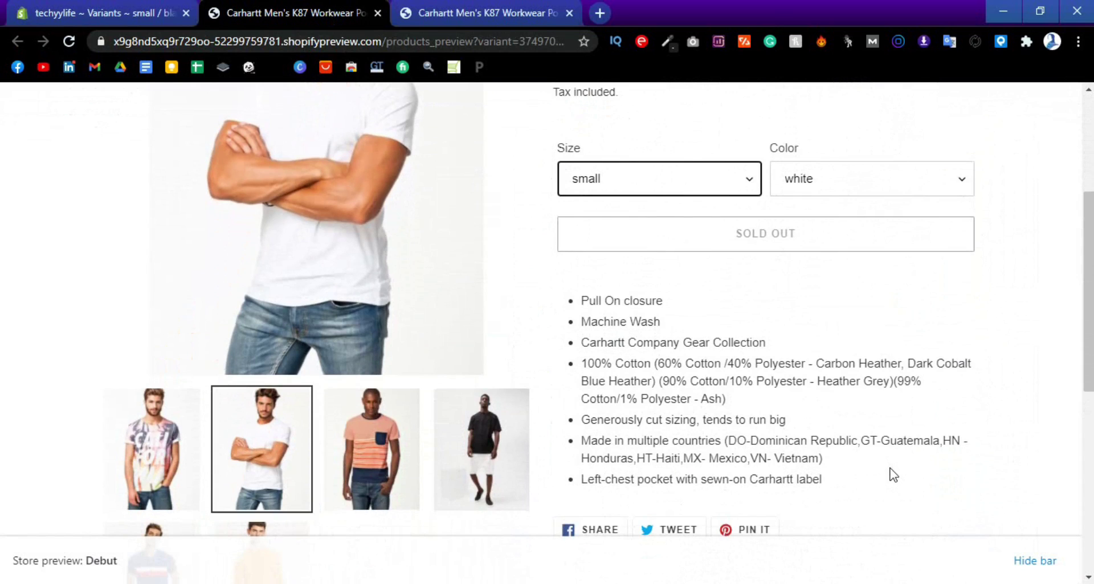
# - Return from the small / black variant to the T-shirt's main admin page and review its description, media, variants and search engine listing
pyautogui.scroll(-2, 781, 461)
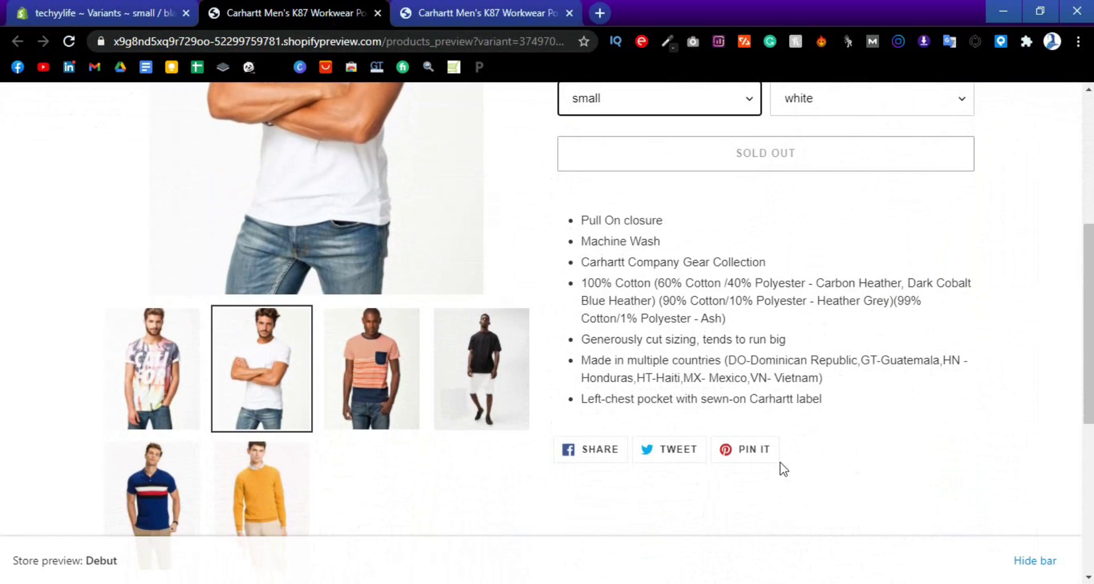
pyautogui.click(80, 12)
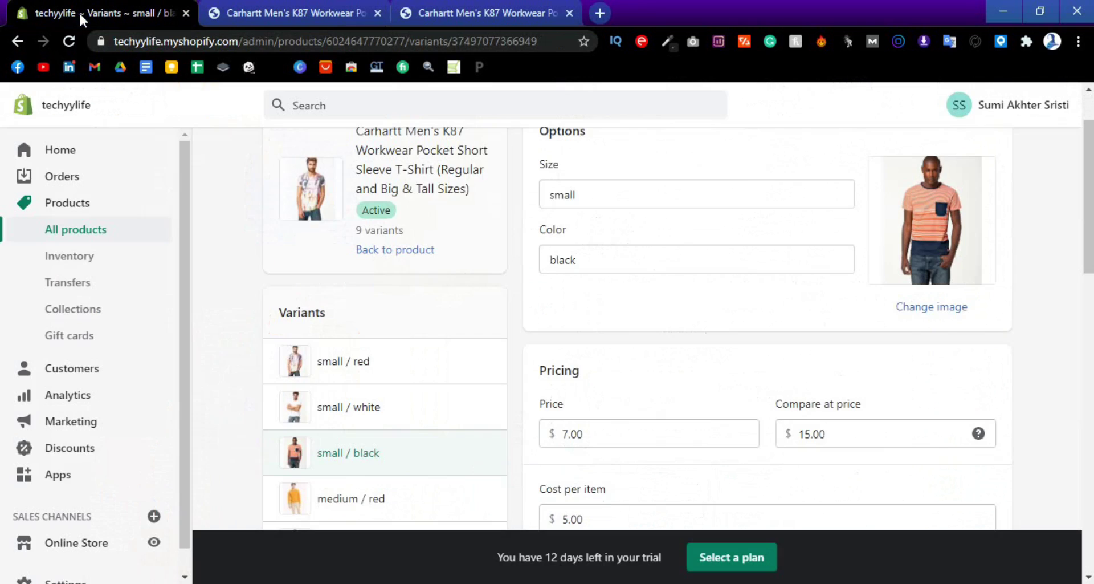
pyautogui.scroll(2, 532, 296)
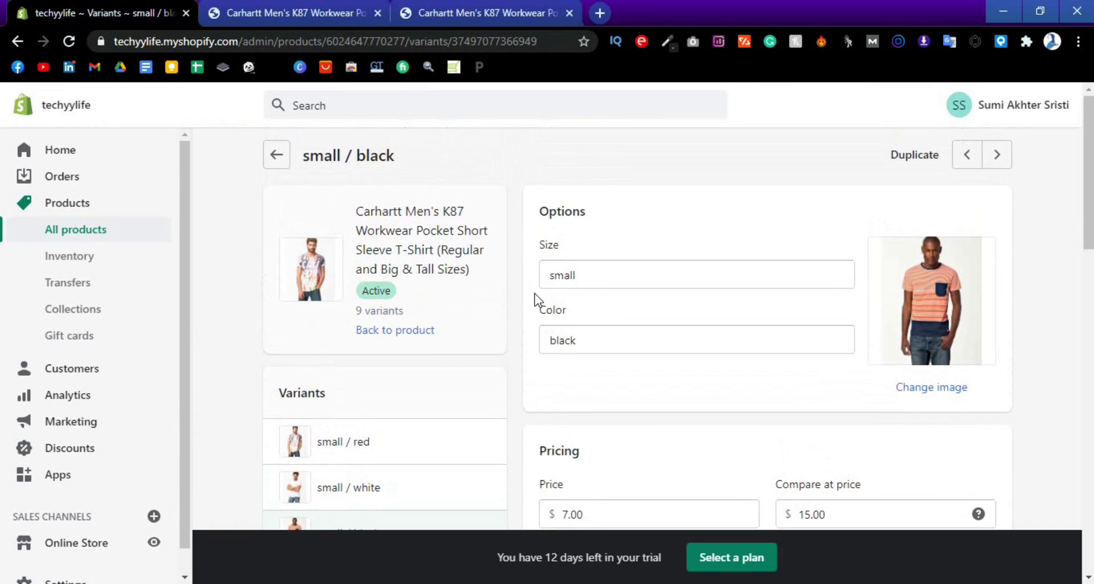
pyautogui.click(278, 154)
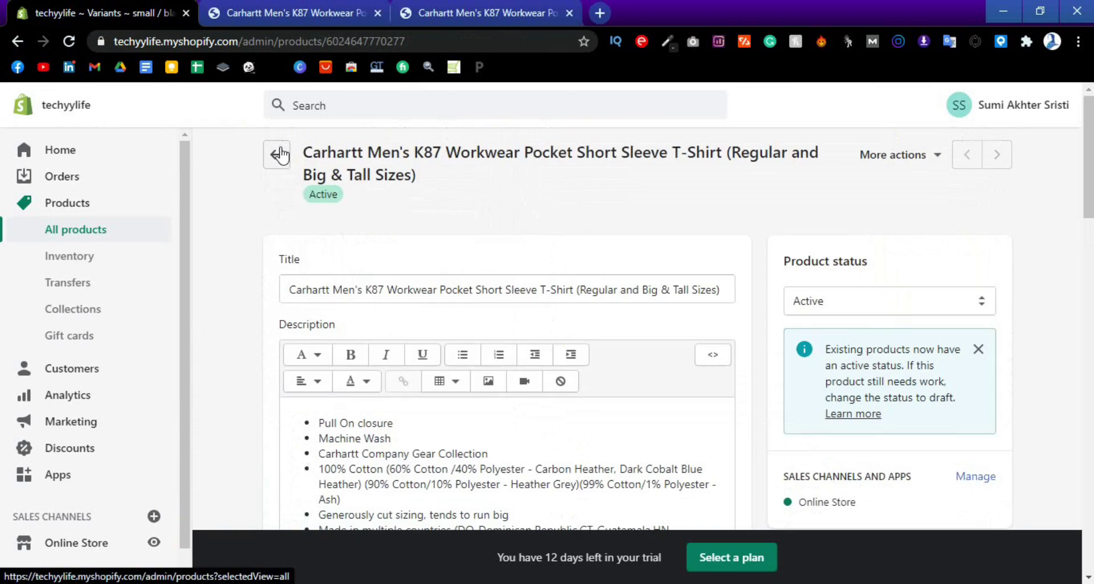
pyautogui.scroll(-4, 718, 285)
pyautogui.scroll(-2, 741, 308)
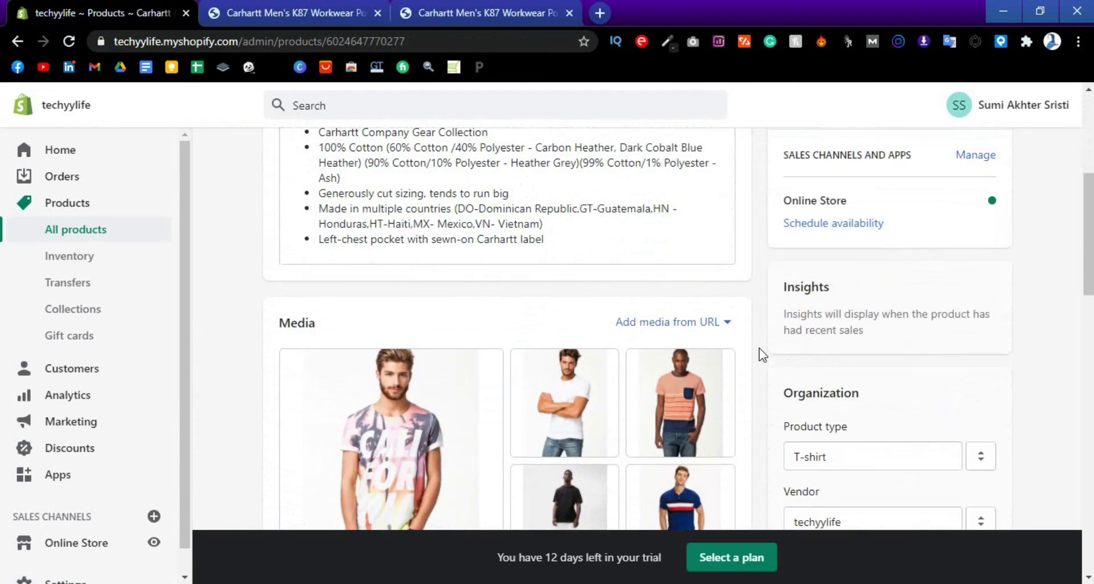
pyautogui.scroll(3, 775, 342)
pyautogui.scroll(-15, 751, 373)
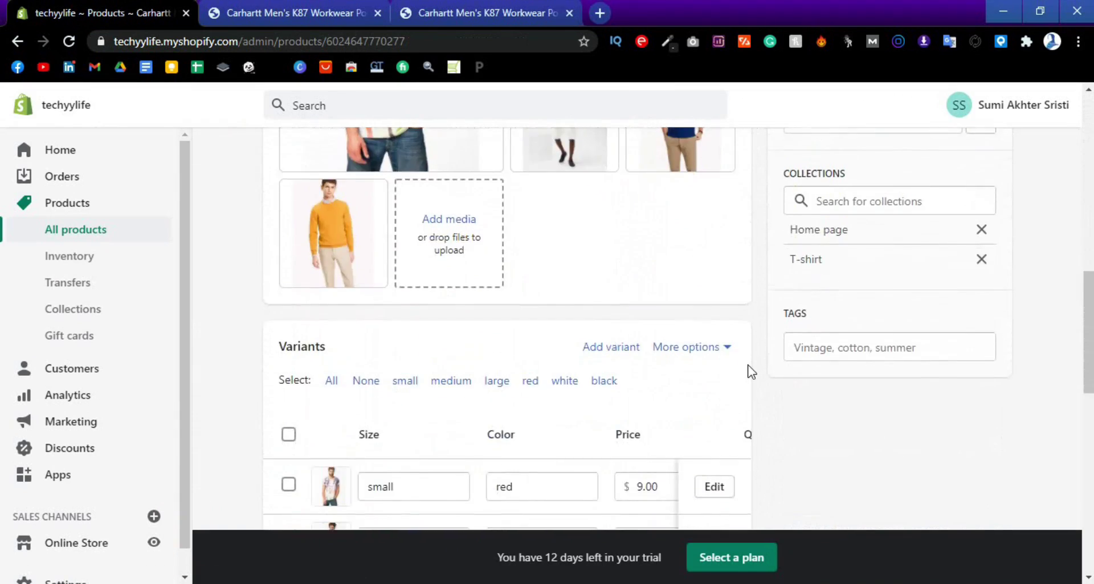
pyautogui.scroll(-4, 751, 372)
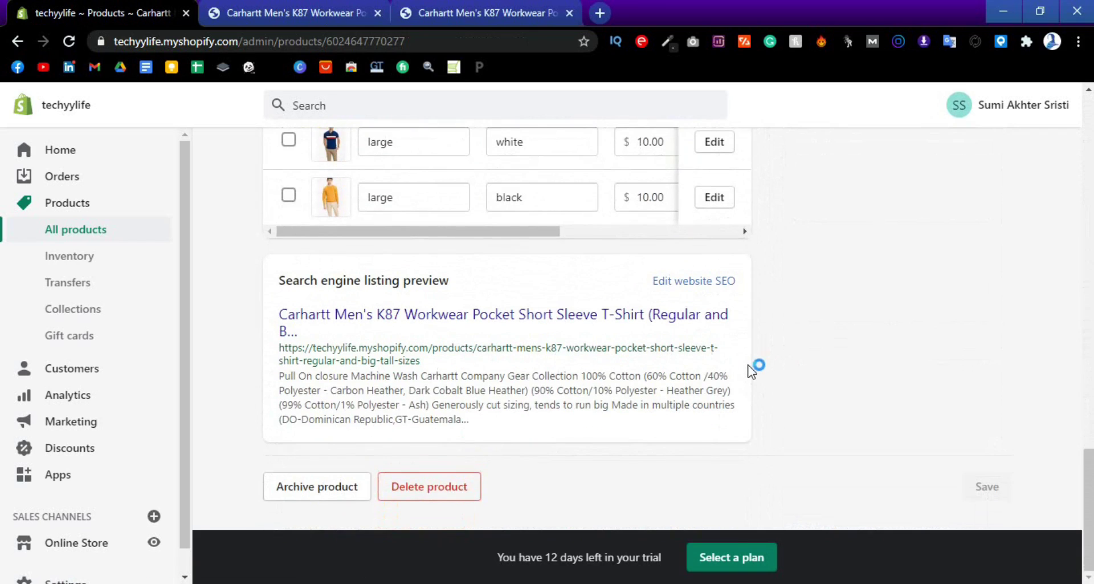
pyautogui.scroll(15, 752, 371)
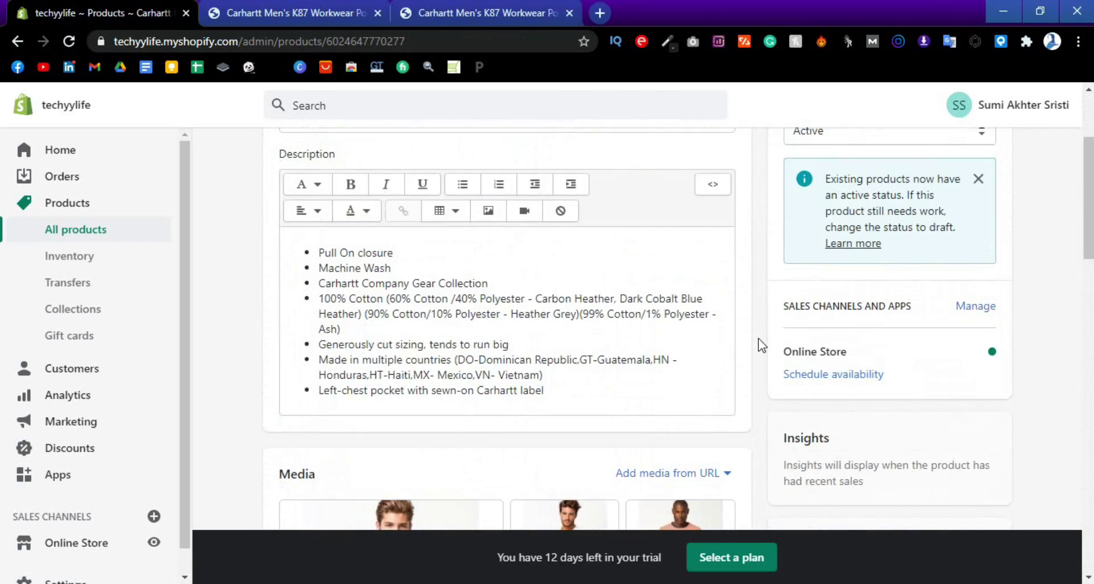